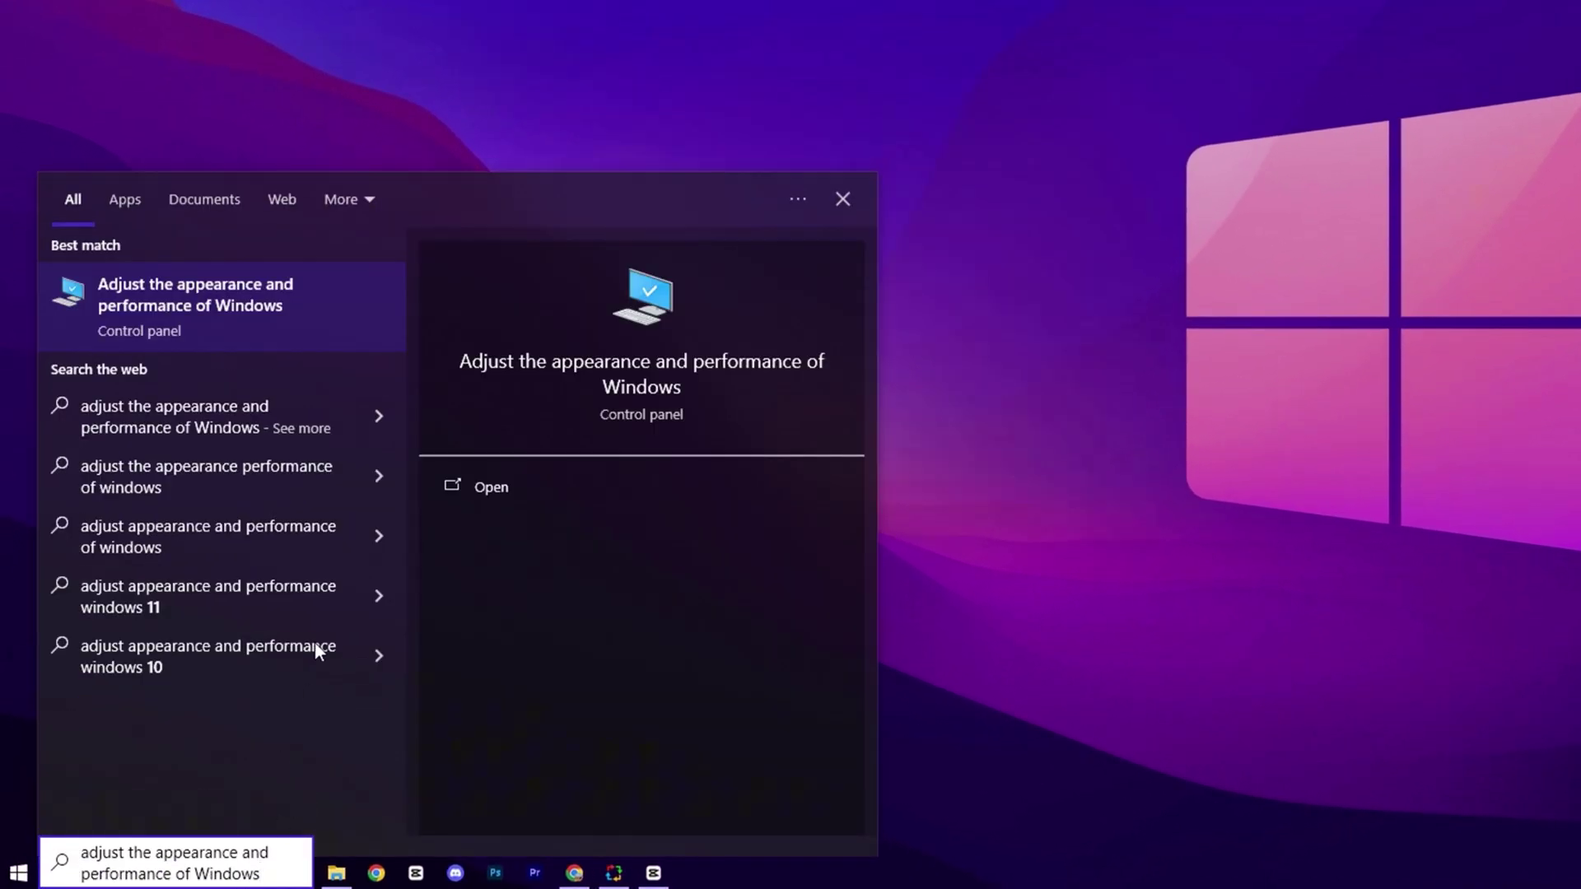
Step: Open the 'Adjust the appearance and performance of Windows' settings from search
{"action": "left_click", "coordinate": [251, 332]}
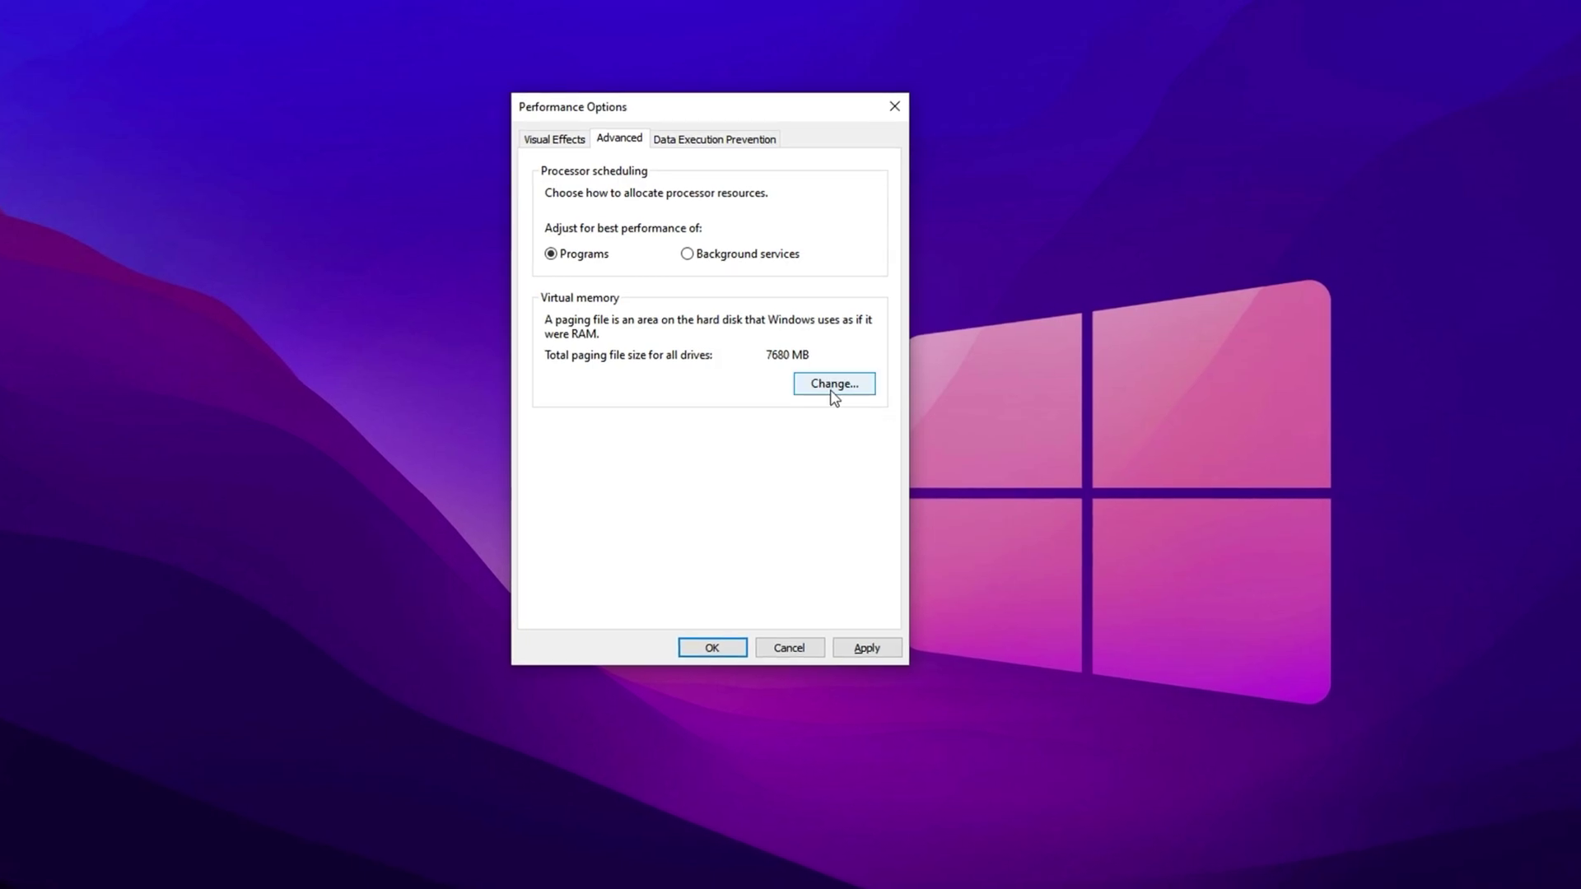
Step: Give drive C: a custom paging size with 1361 MB initial size, then search 'calc'
{"action": "left_click", "coordinate": [834, 387]}
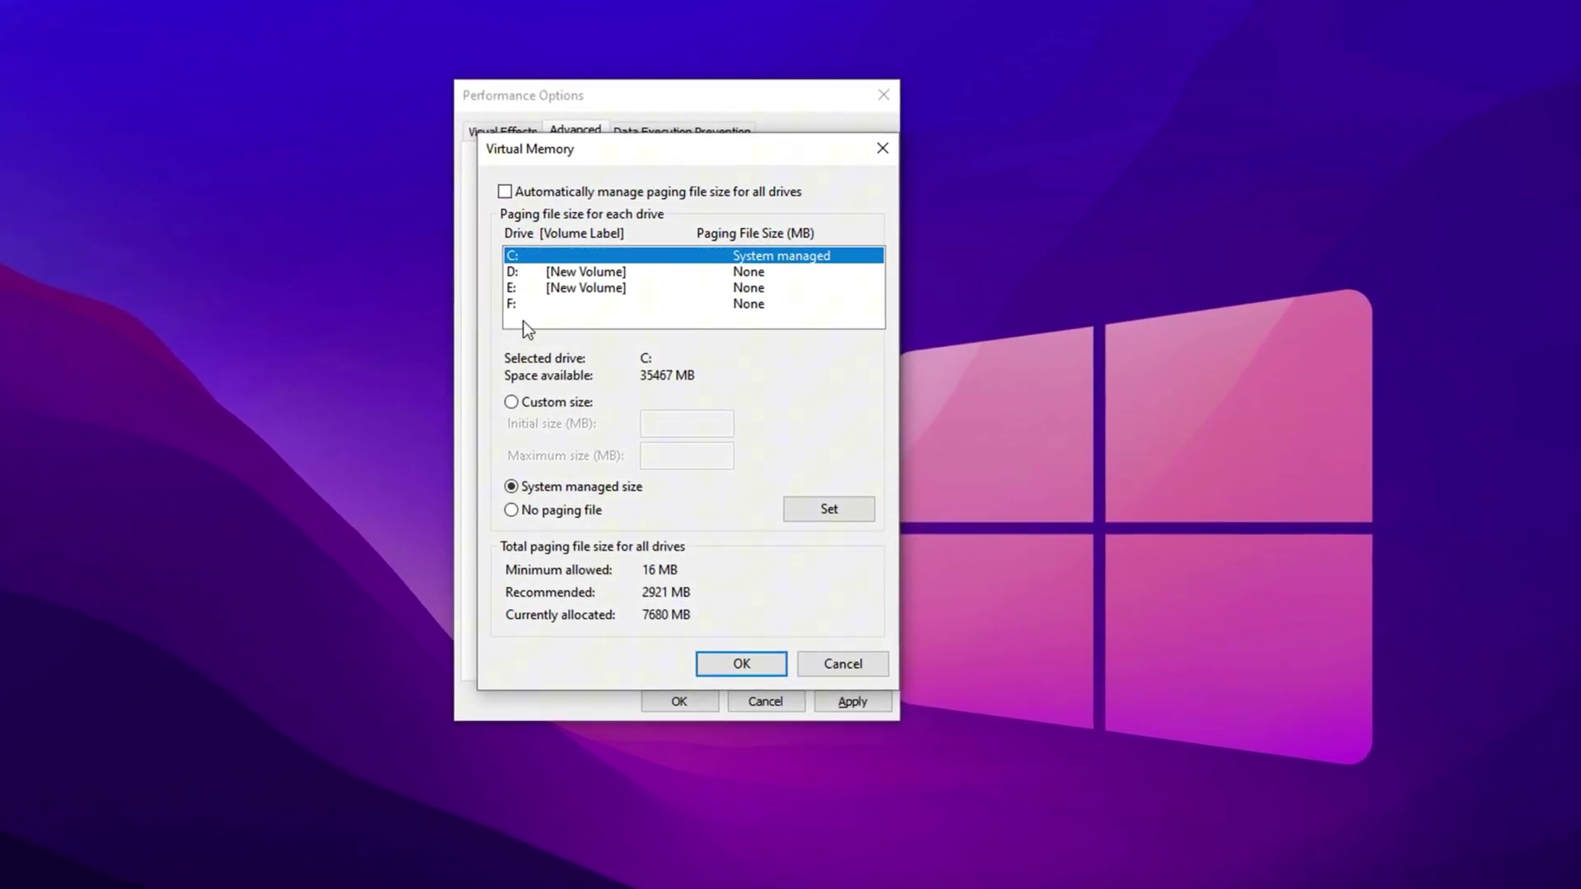
{"action": "left_click", "coordinate": [517, 401]}
{"action": "left_click", "coordinate": [708, 429]}
{"action": "type", "text": "1361"}
{"action": "left_click", "coordinate": [710, 472]}
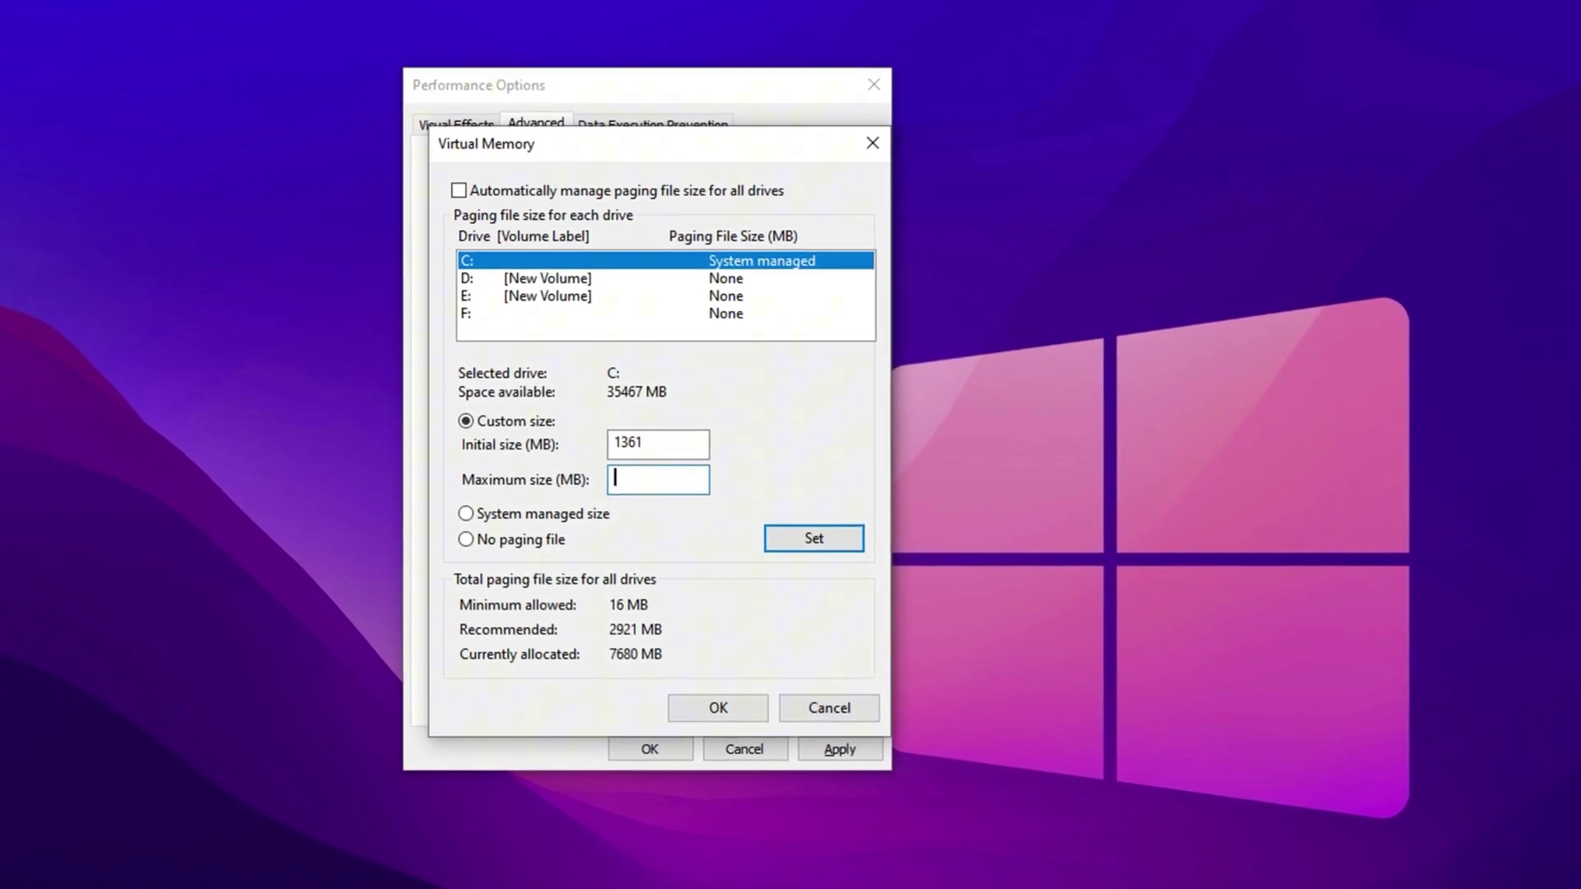
{"action": "key", "text": "super"}
{"action": "type", "text": "calc"}
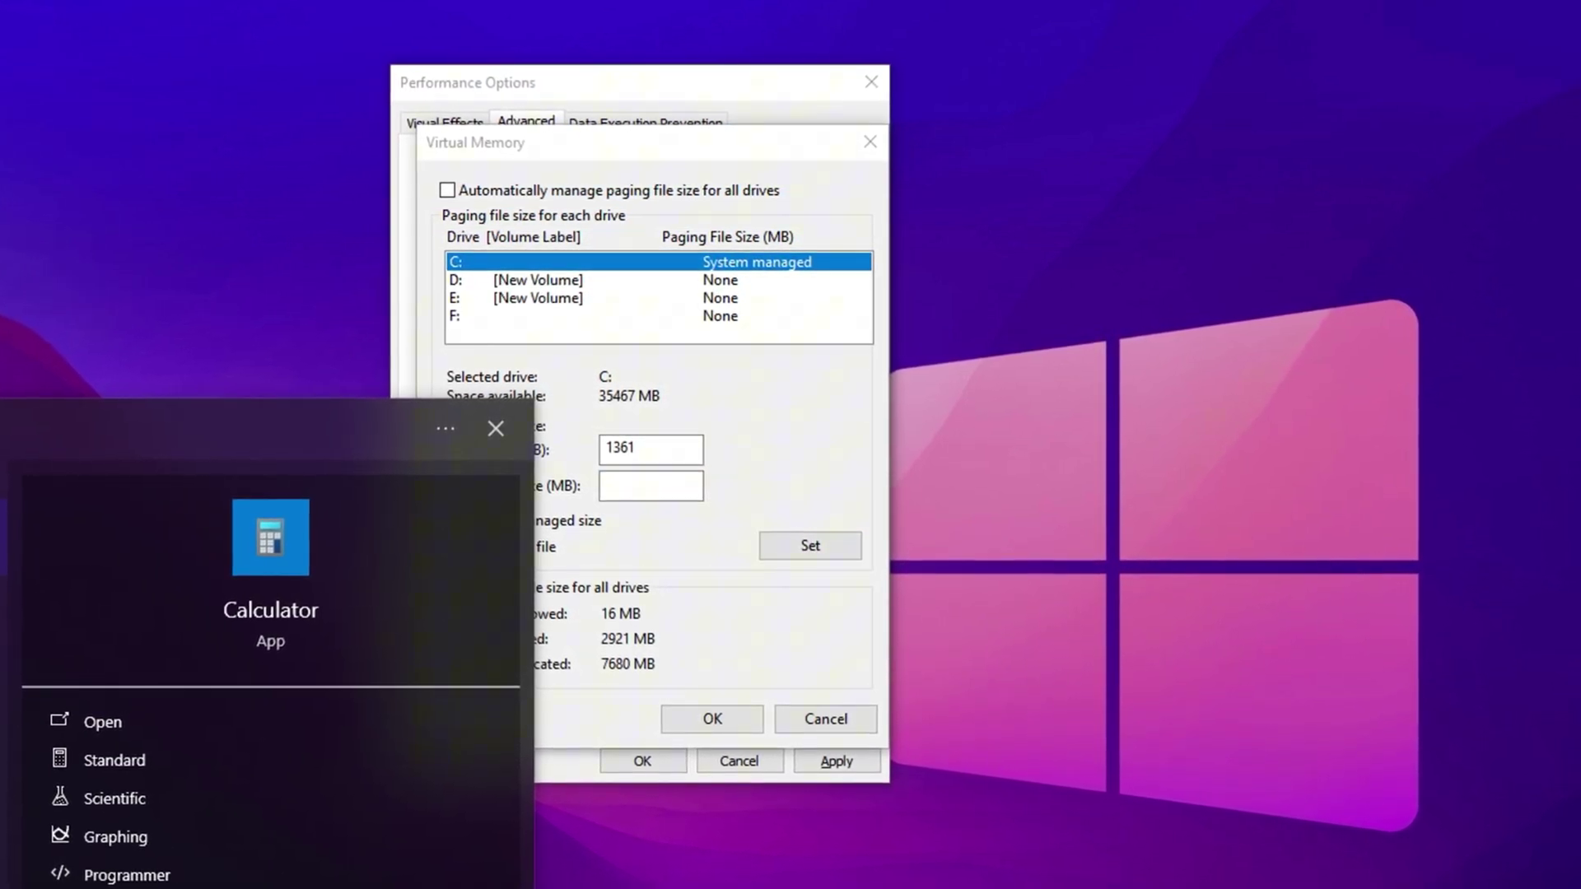
Step: Launch Calculator beside the settings and compute 16 × 1024
{"action": "key", "text": "Return"}
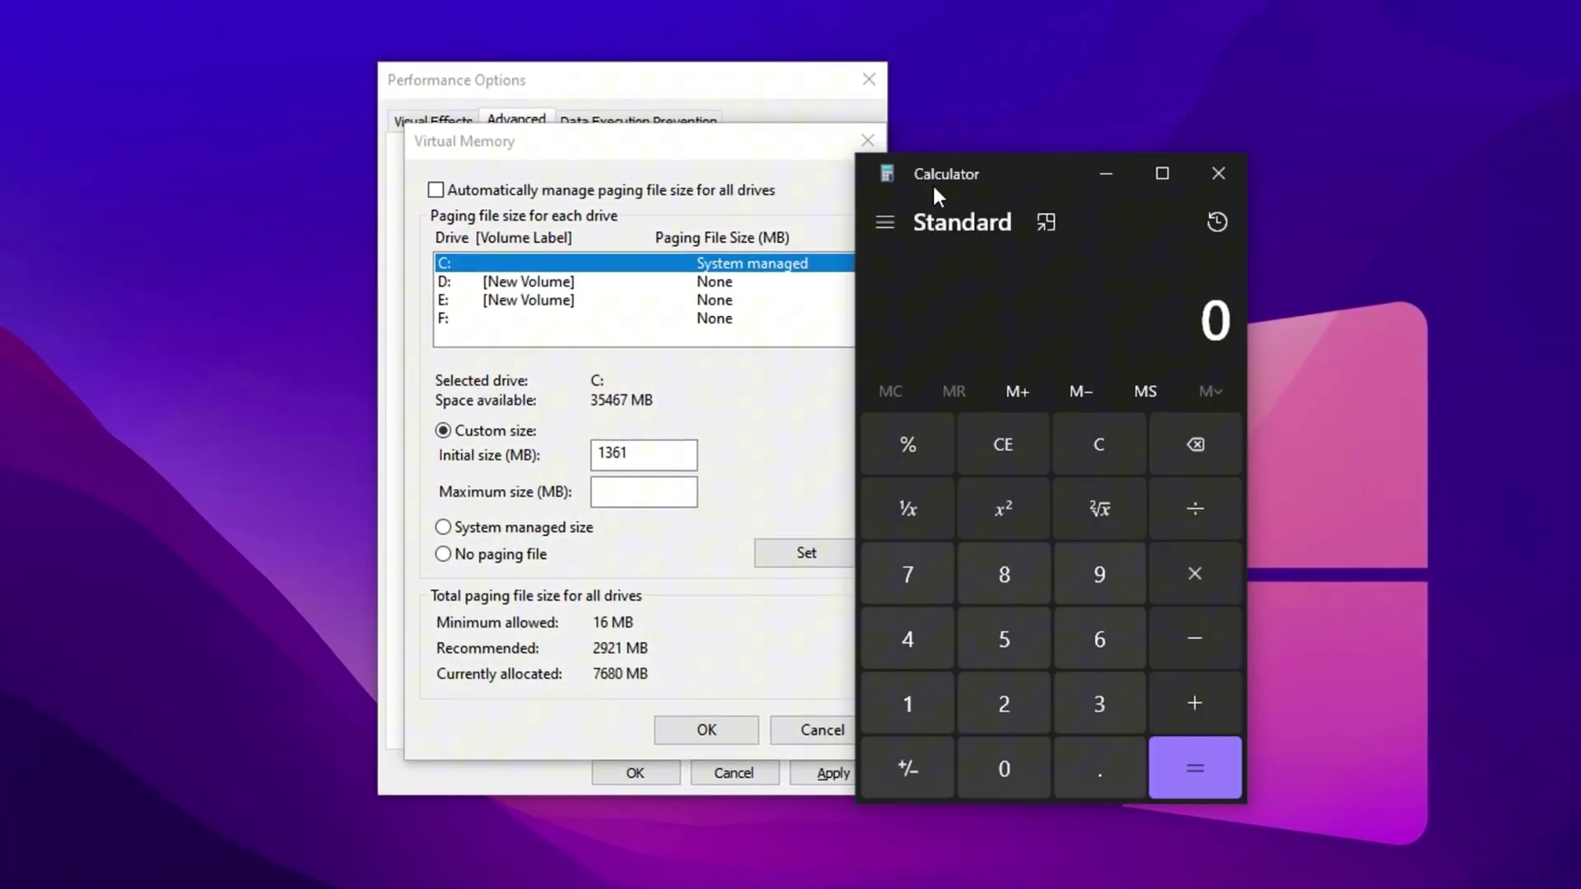
{"action": "left_click_drag", "start_coordinate": [1006, 182], "coordinate": [1058, 176]}
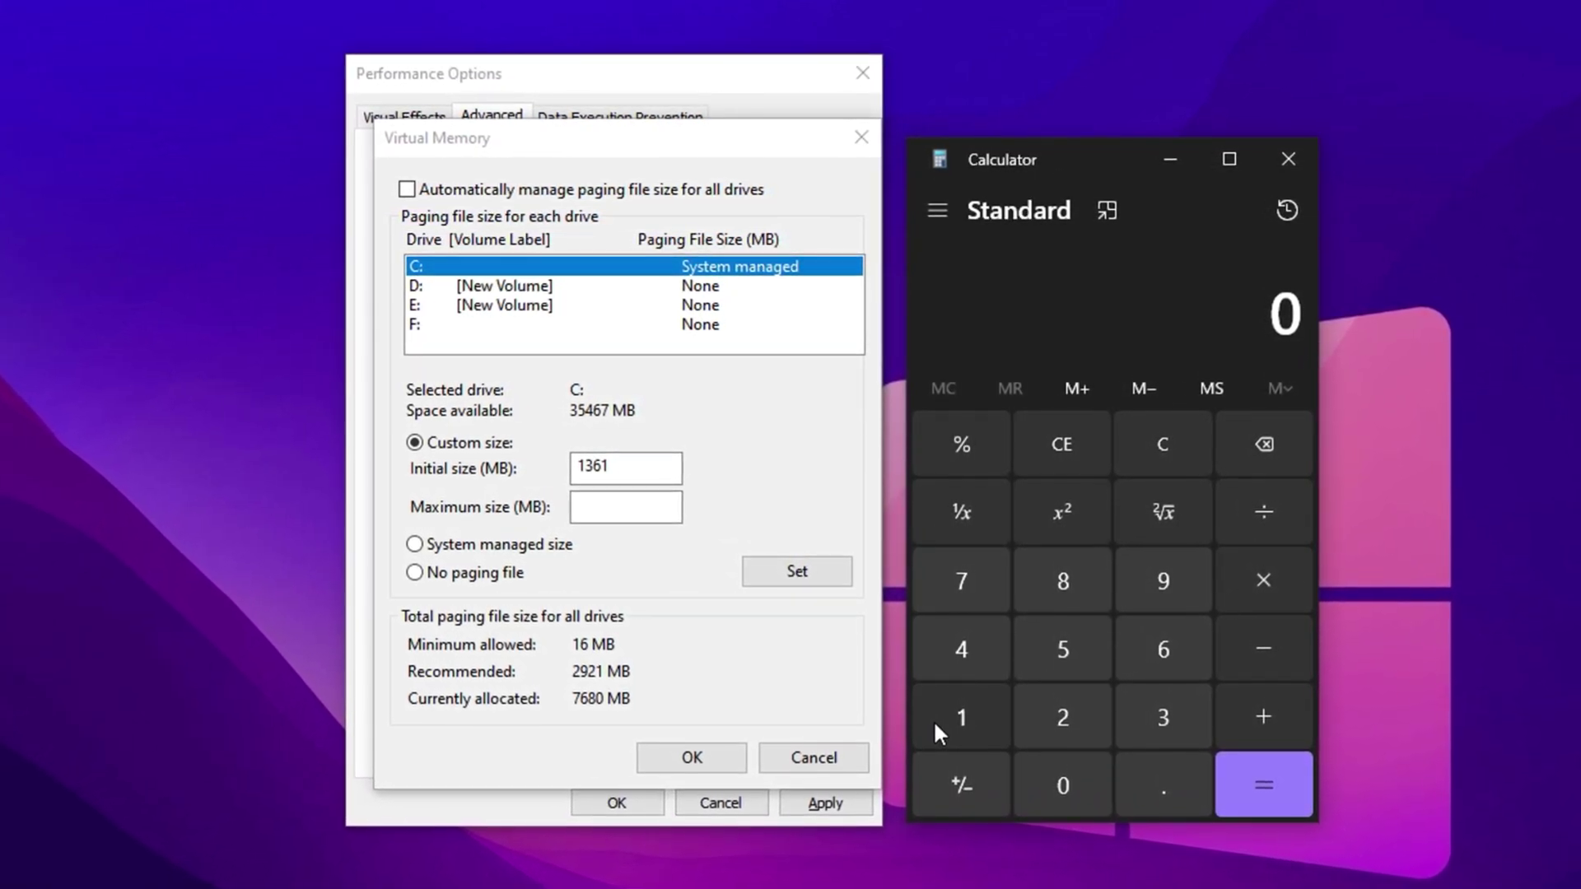
{"action": "left_click", "coordinate": [962, 718]}
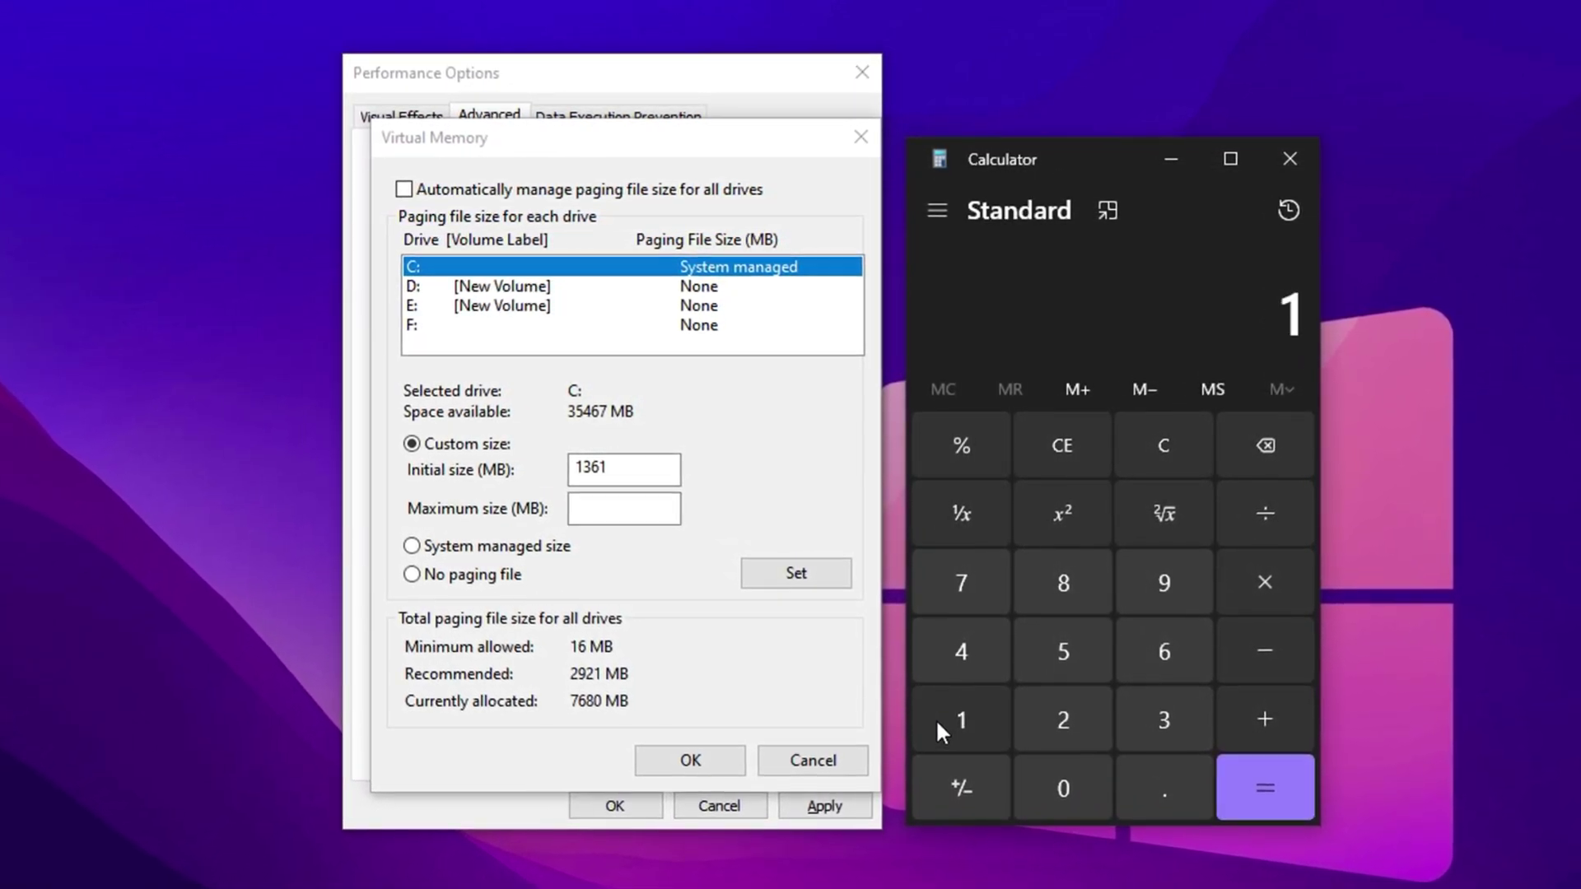
{"action": "left_click", "coordinate": [1161, 649]}
{"action": "left_click", "coordinate": [1261, 584]}
{"action": "left_click", "coordinate": [1004, 753]}
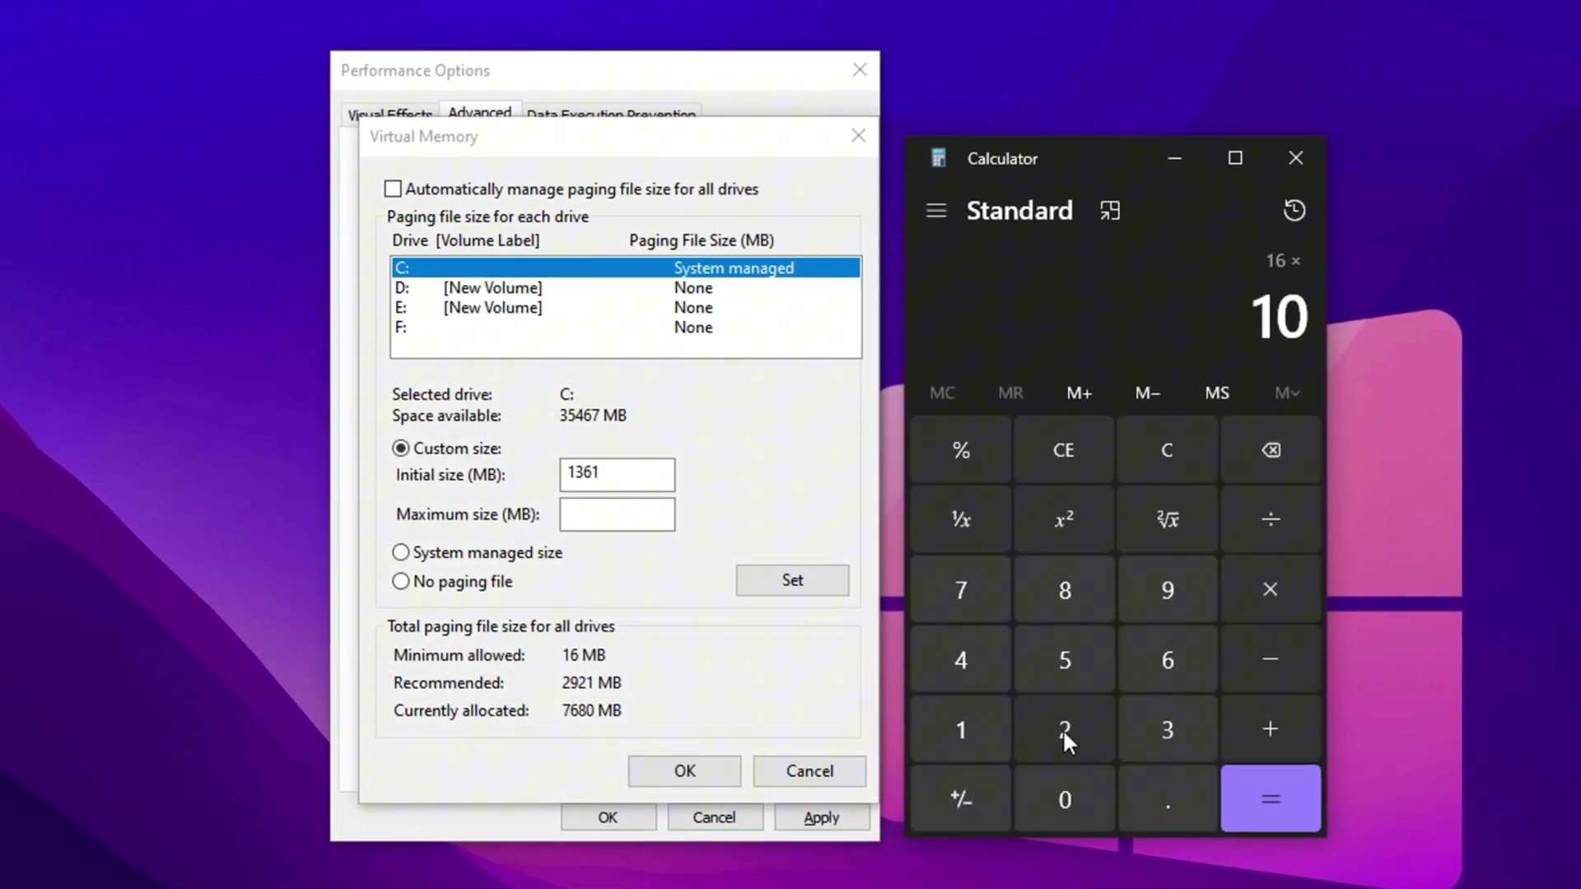
{"action": "left_click", "coordinate": [954, 661]}
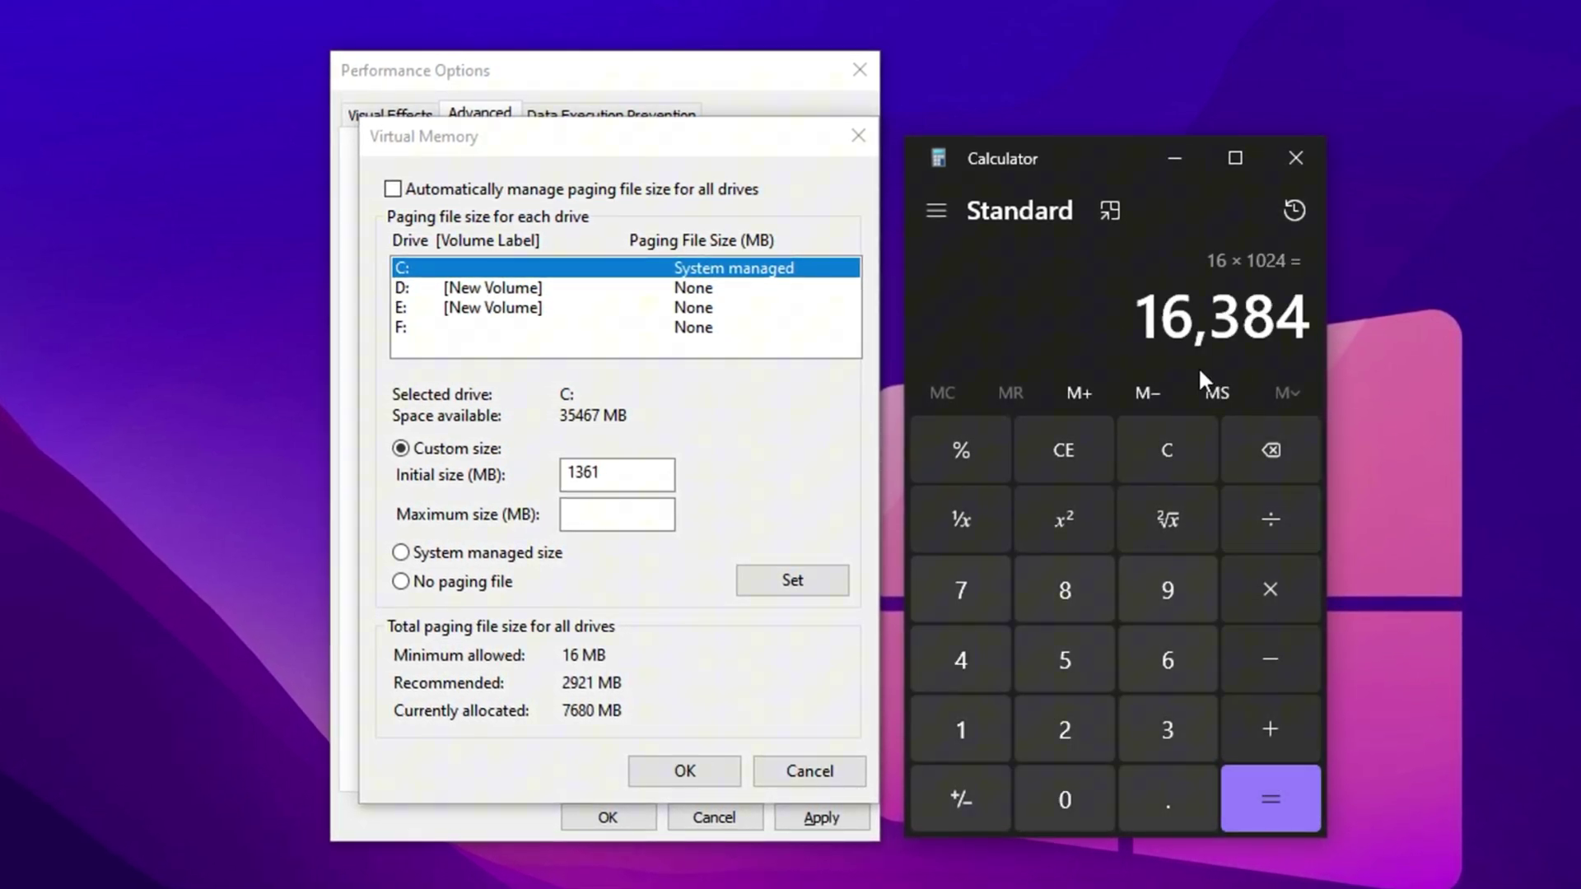
Step: Halve 16384 to 8,192, enter 8192 MB as drive C:'s maximum, and close Calculator
{"action": "left_click", "coordinate": [1273, 525]}
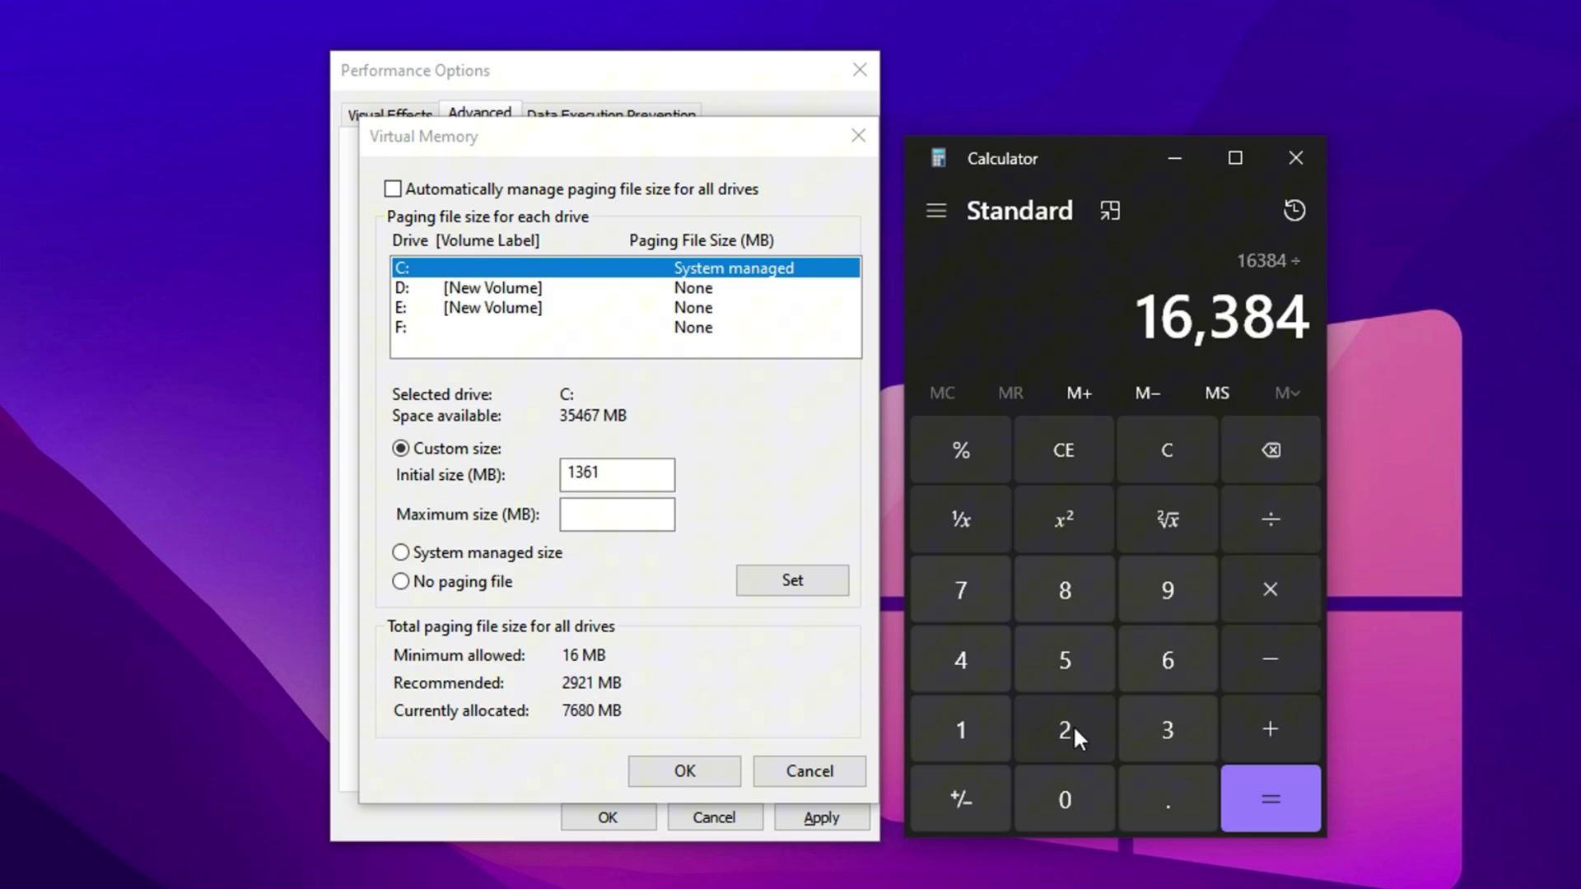
{"action": "left_click", "coordinate": [1269, 795]}
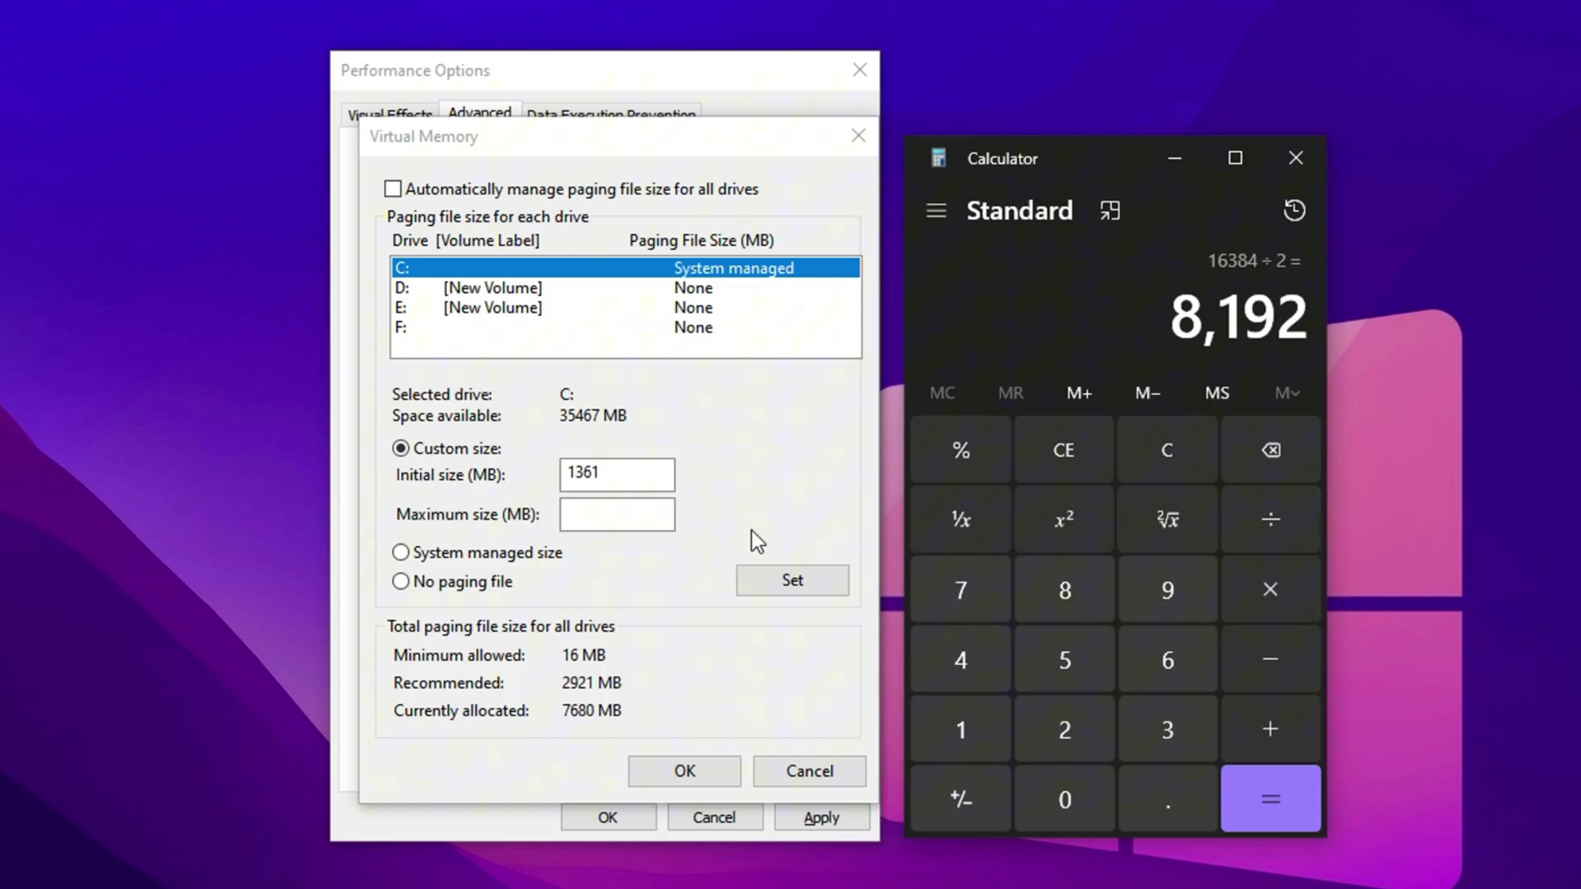
{"action": "left_click", "coordinate": [589, 510]}
{"action": "type", "text": "8192"}
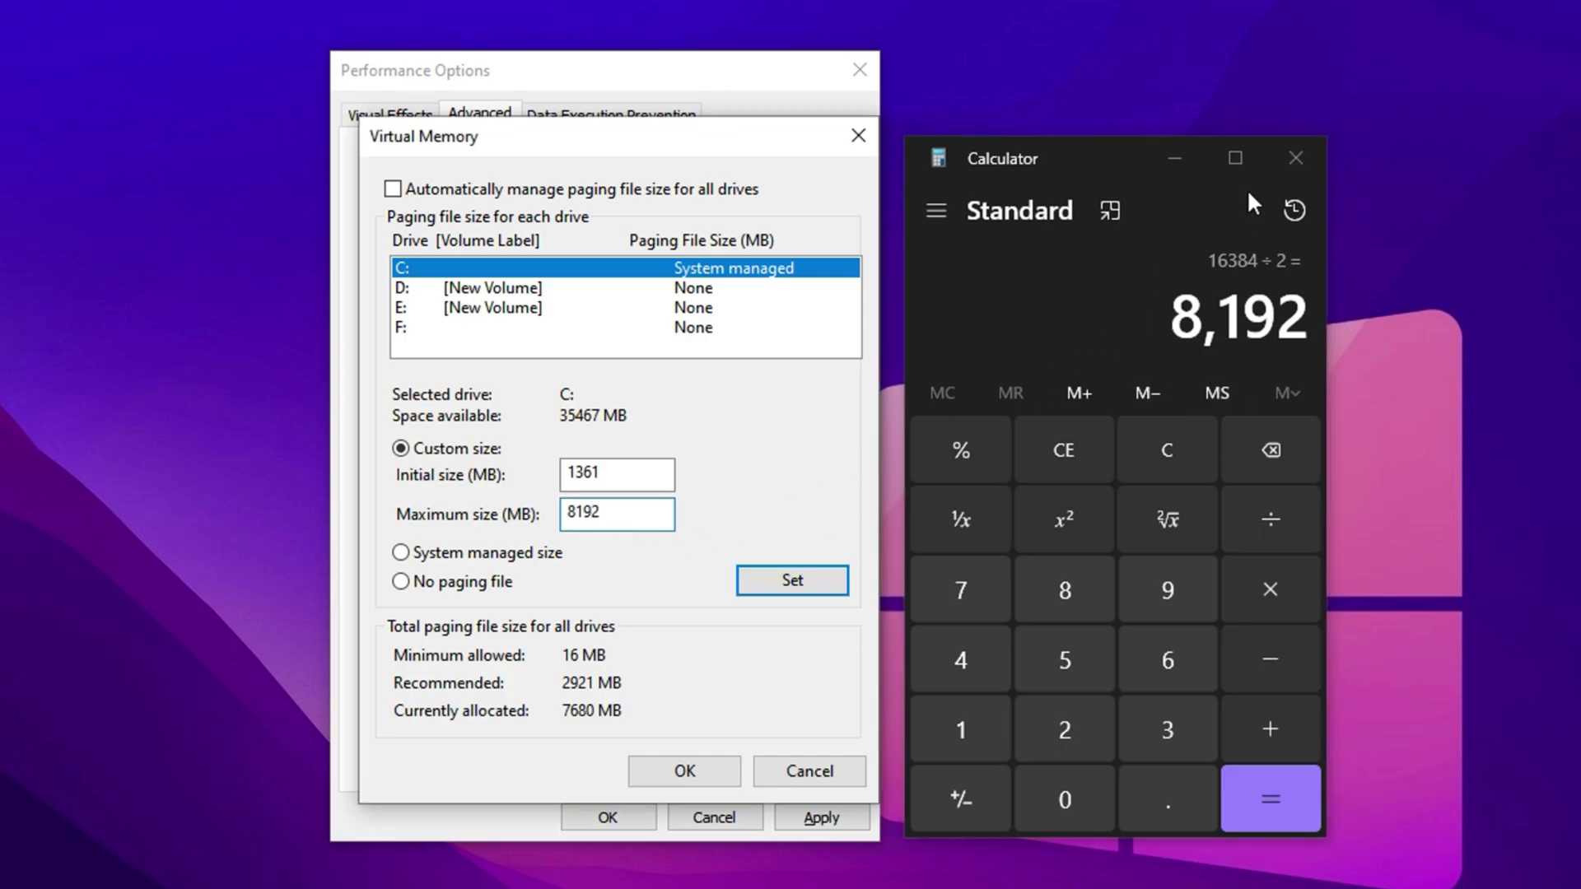
{"action": "left_click", "coordinate": [1286, 177]}
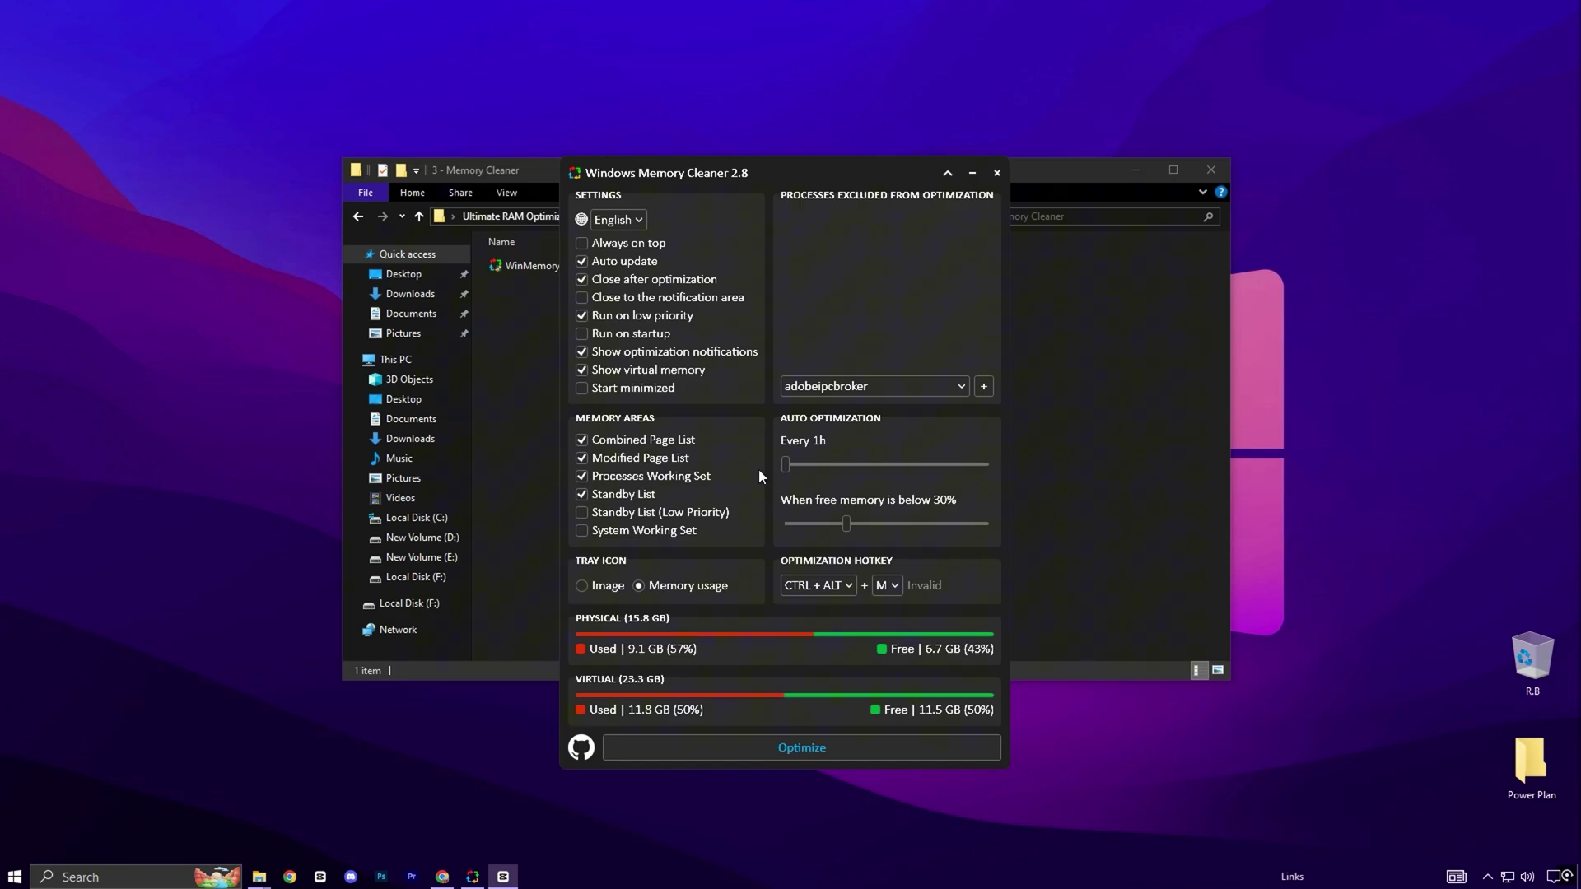
Step: In Chrome, open the uptopacks.com Marvel Rivals FPS boost post and scroll to its download
{"action": "left_click", "coordinate": [442, 877]}
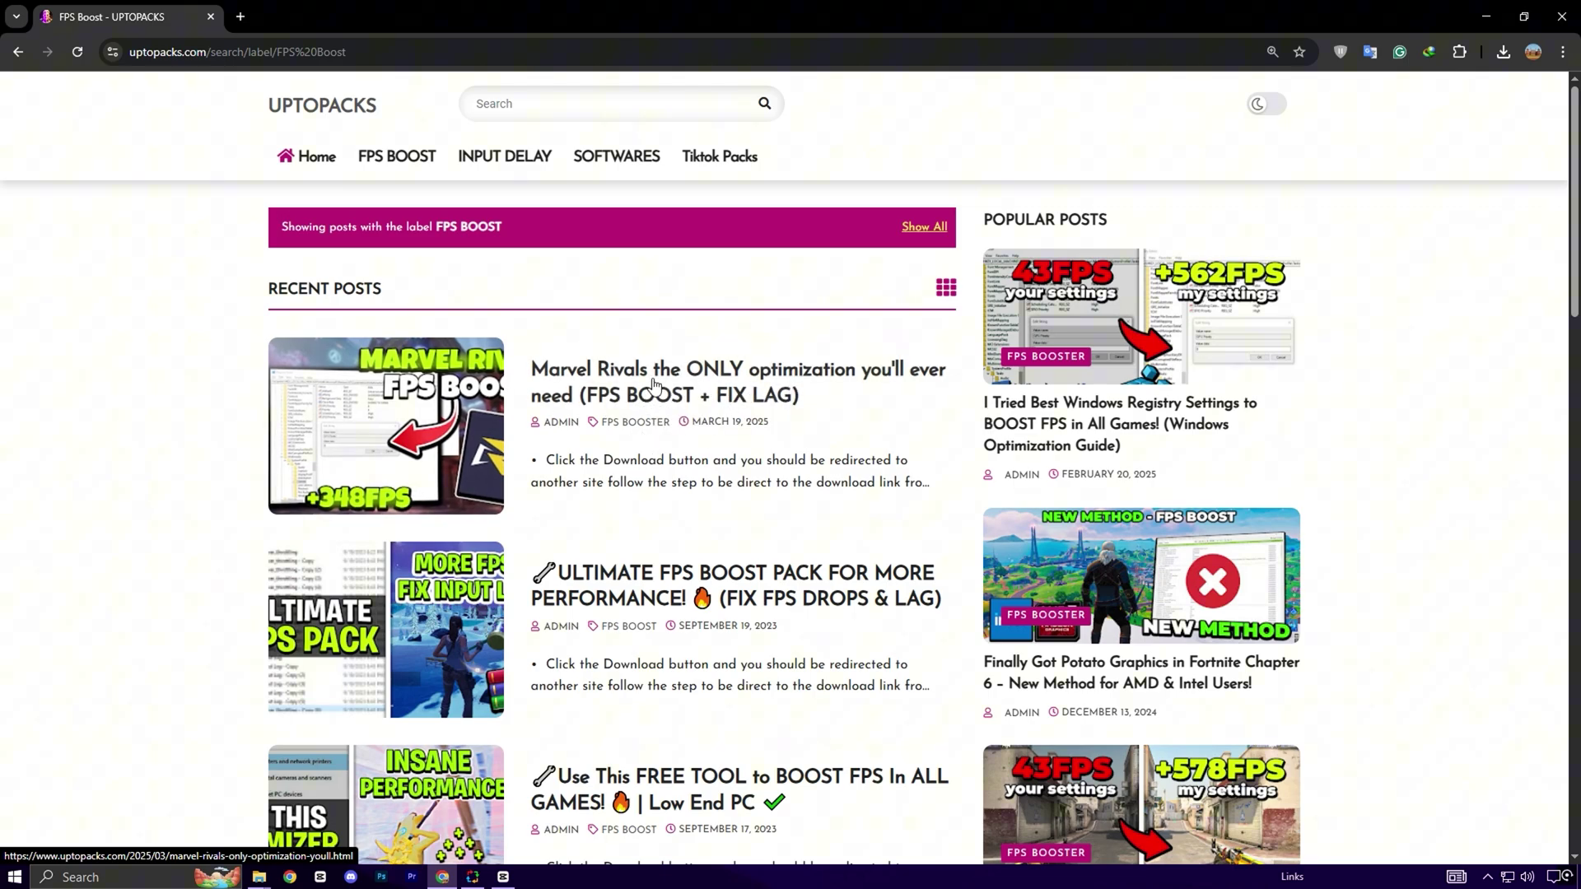
{"action": "left_click", "coordinate": [602, 403]}
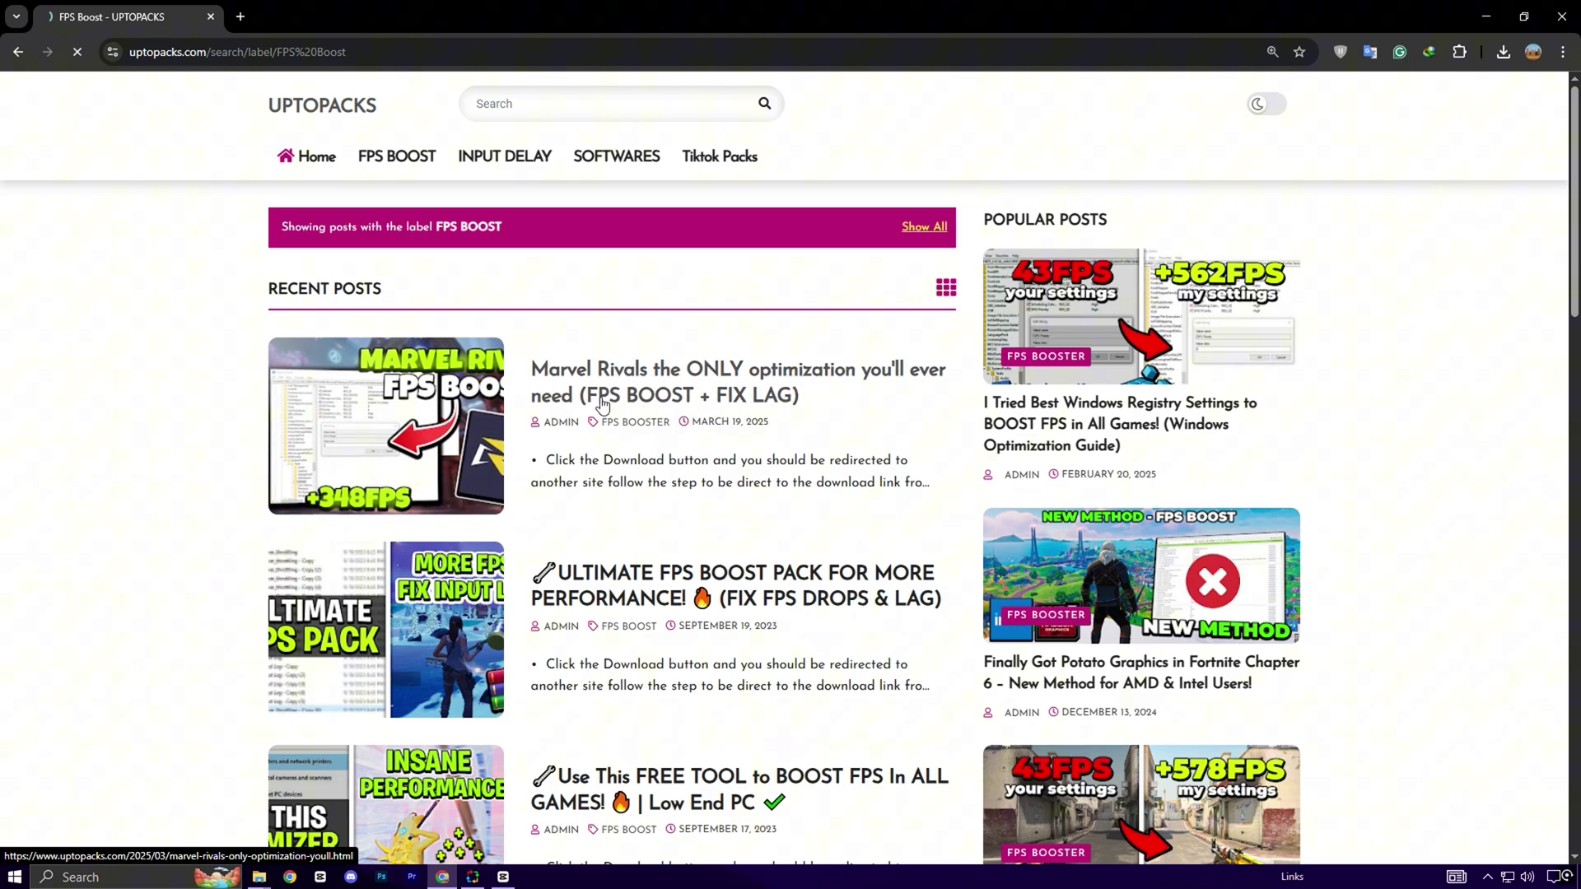
{"action": "scroll", "coordinate": [593, 714], "scroll_direction": "down", "scroll_amount": 5}
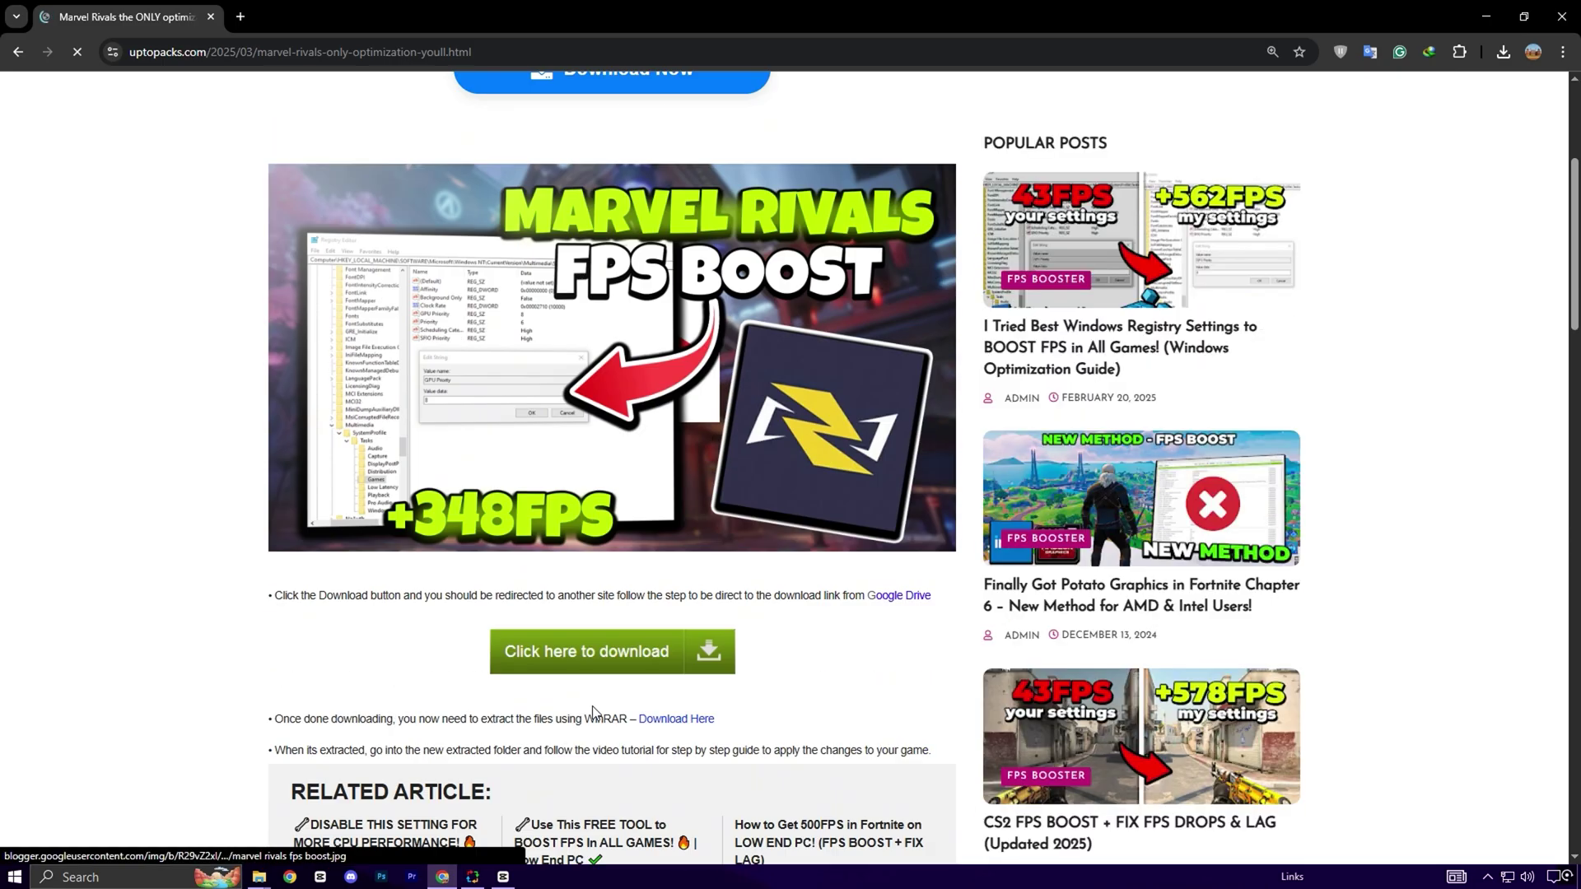
{"action": "scroll", "coordinate": [626, 717], "scroll_direction": "down", "scroll_amount": 4}
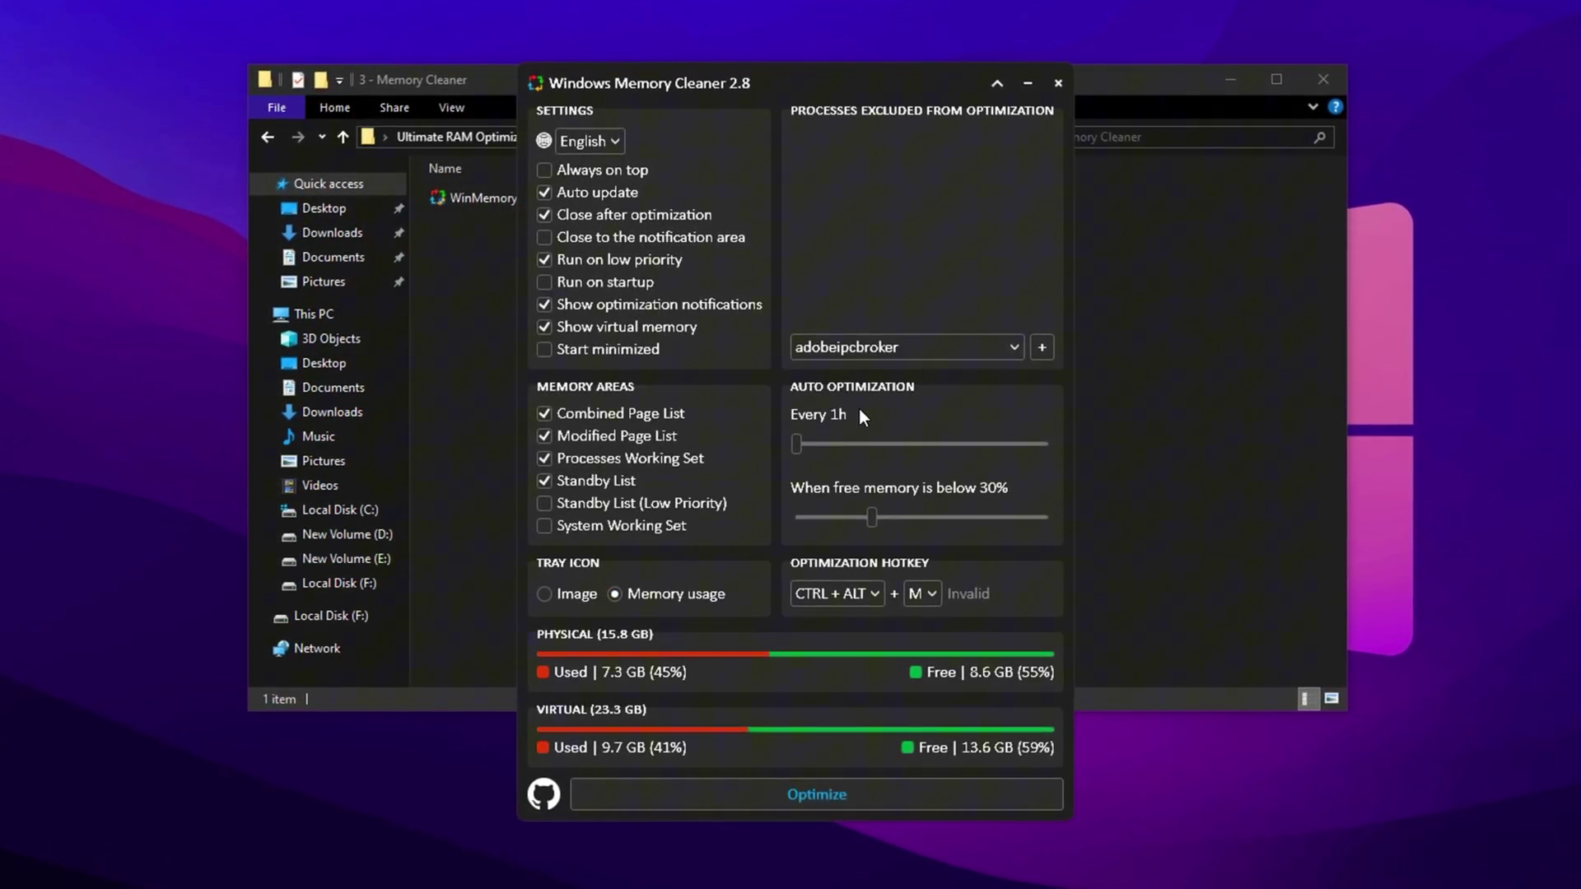
Step: Keep Memory Cleaner's auto optimization at every 1 hour and minimize the cleaner
{"action": "mouse_move", "coordinate": [795, 443]}
{"action": "left_mouse_down"}
{"action": "mouse_move", "coordinate": [814, 443]}
{"action": "mouse_move", "coordinate": [796, 443]}
{"action": "left_mouse_up"}
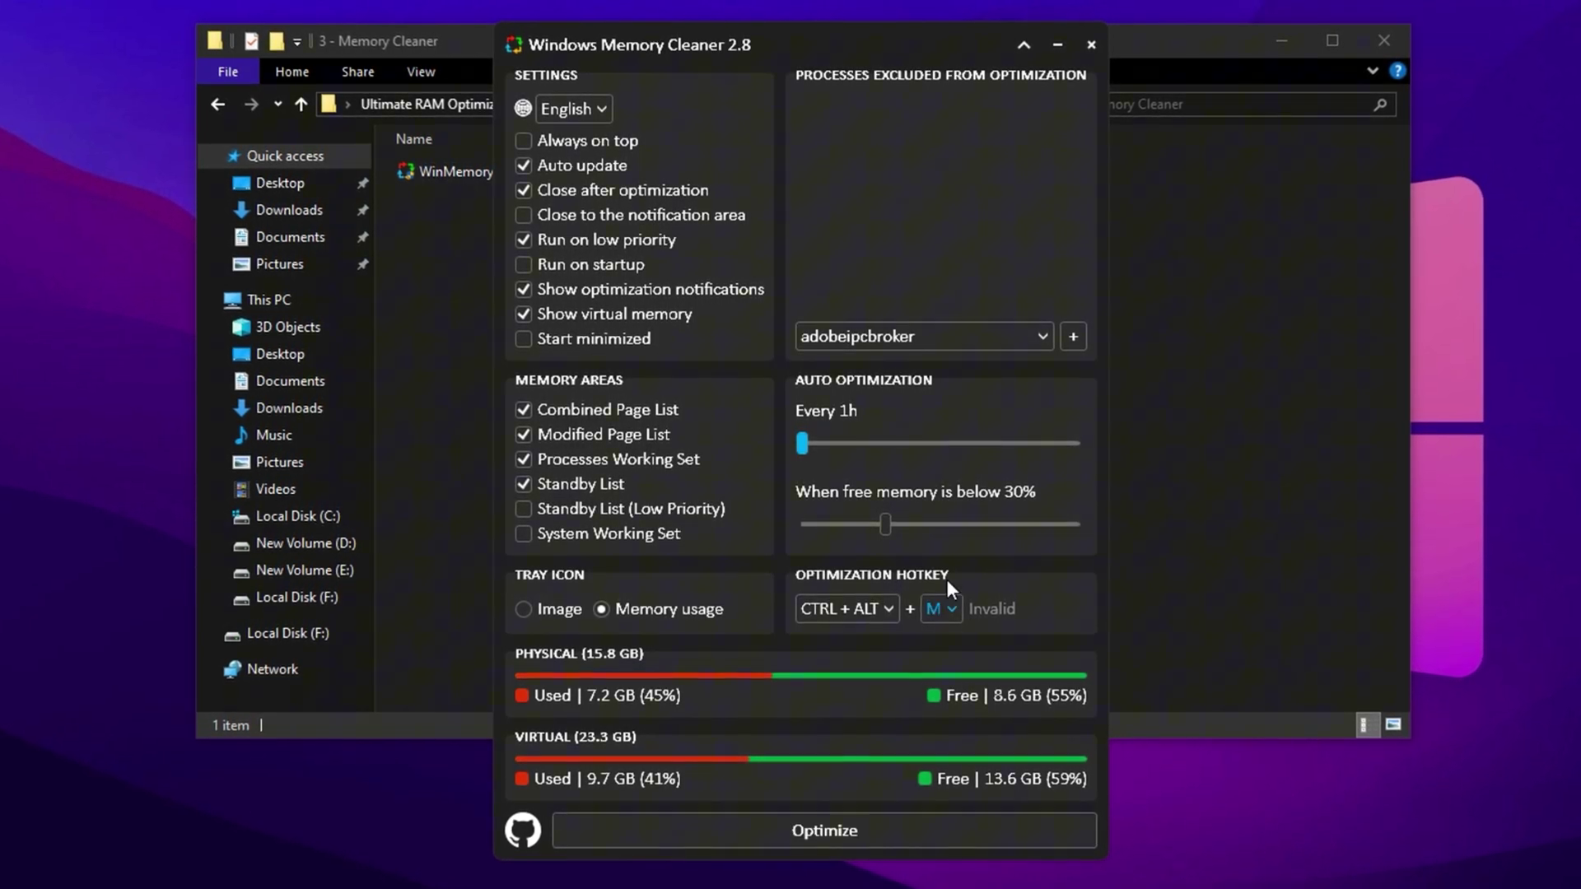
{"action": "left_click", "coordinate": [1059, 48]}
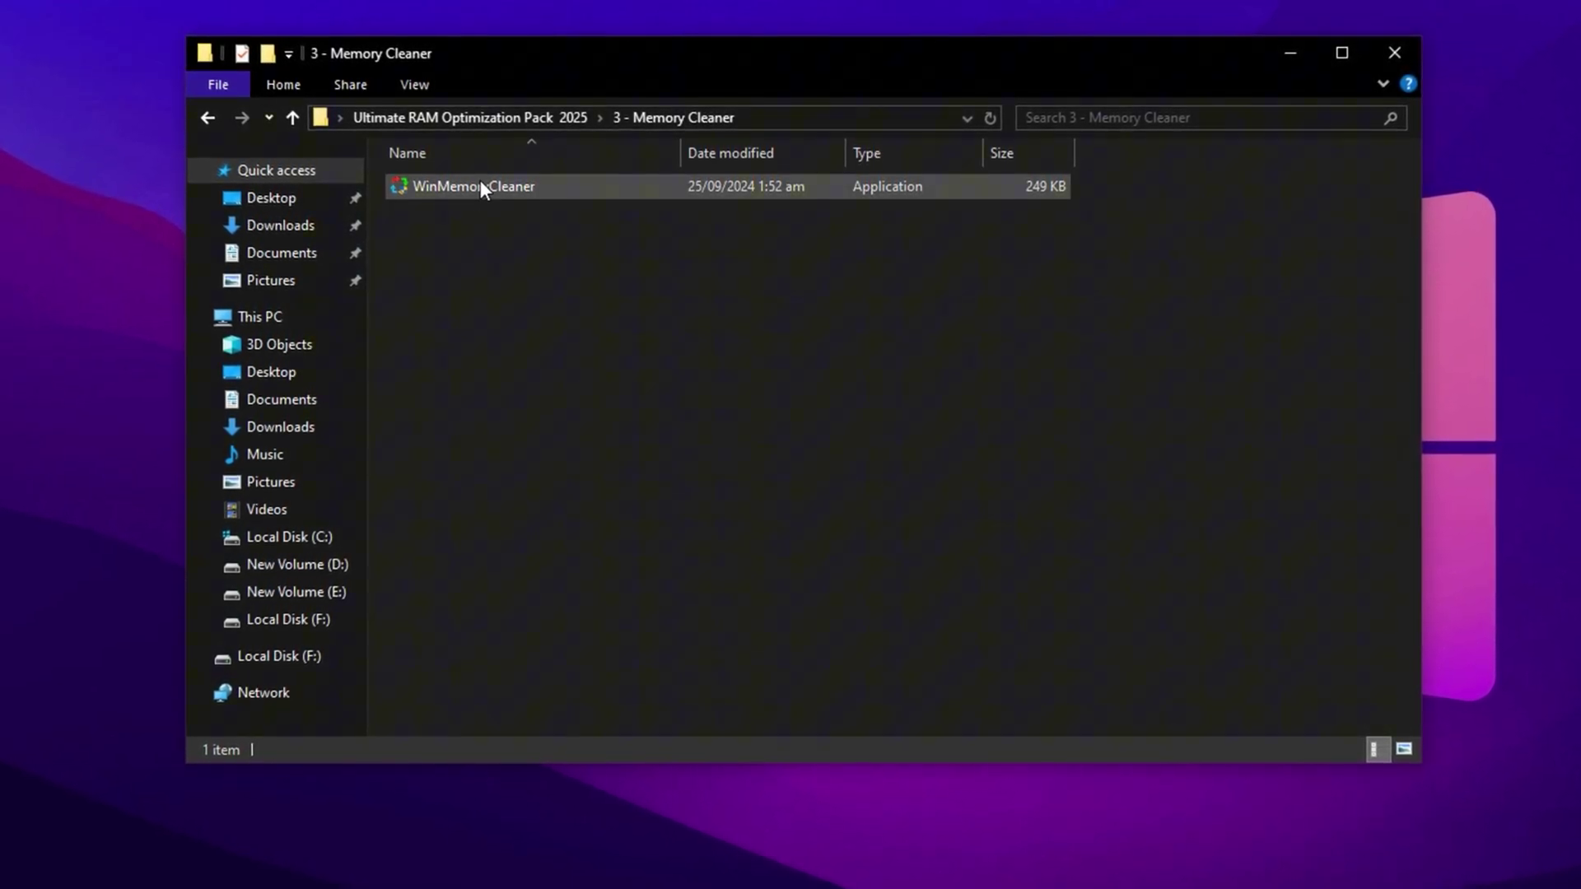
Step: Merge the 16GB Ram registry file from 1 - RAM Optimization, then return to the pack folder
{"action": "key", "text": "BackSpace"}
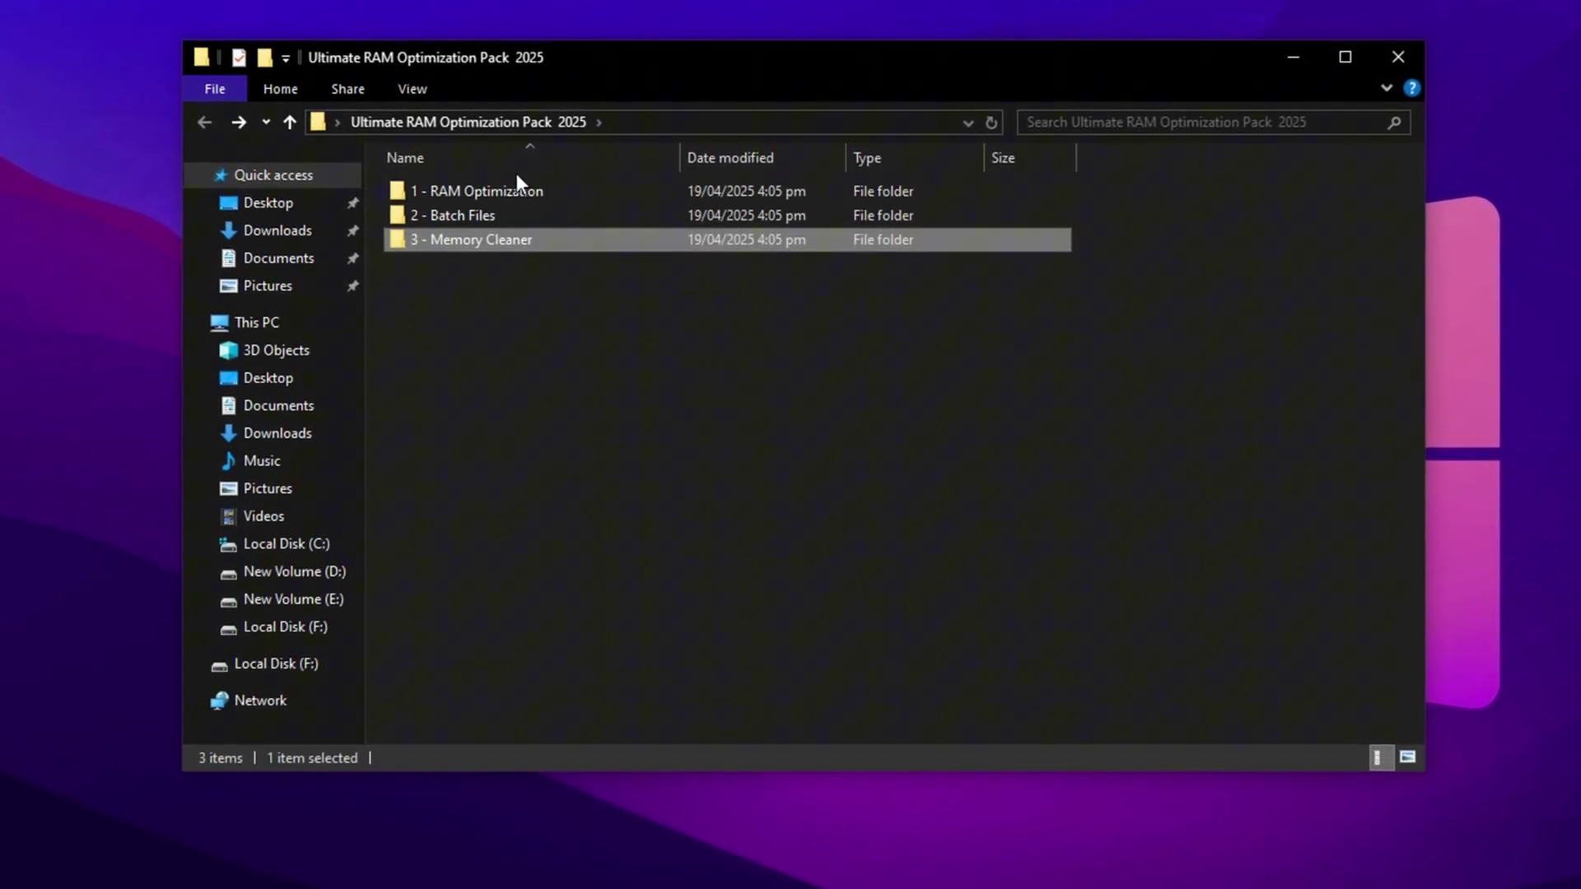
{"action": "double_click", "coordinate": [506, 191]}
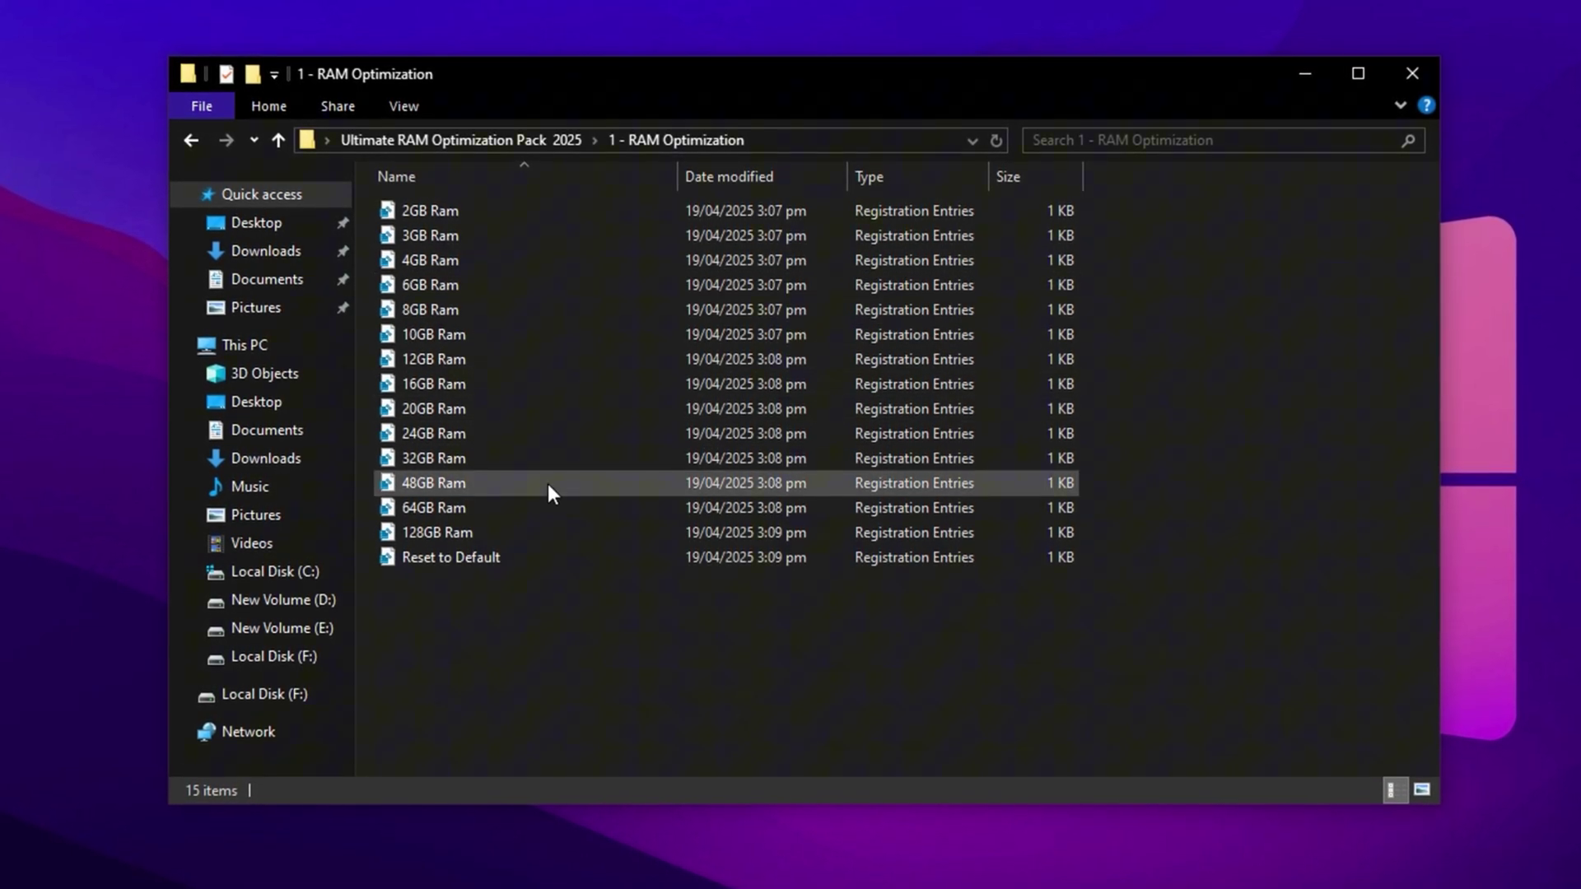
{"action": "left_click", "coordinate": [461, 390]}
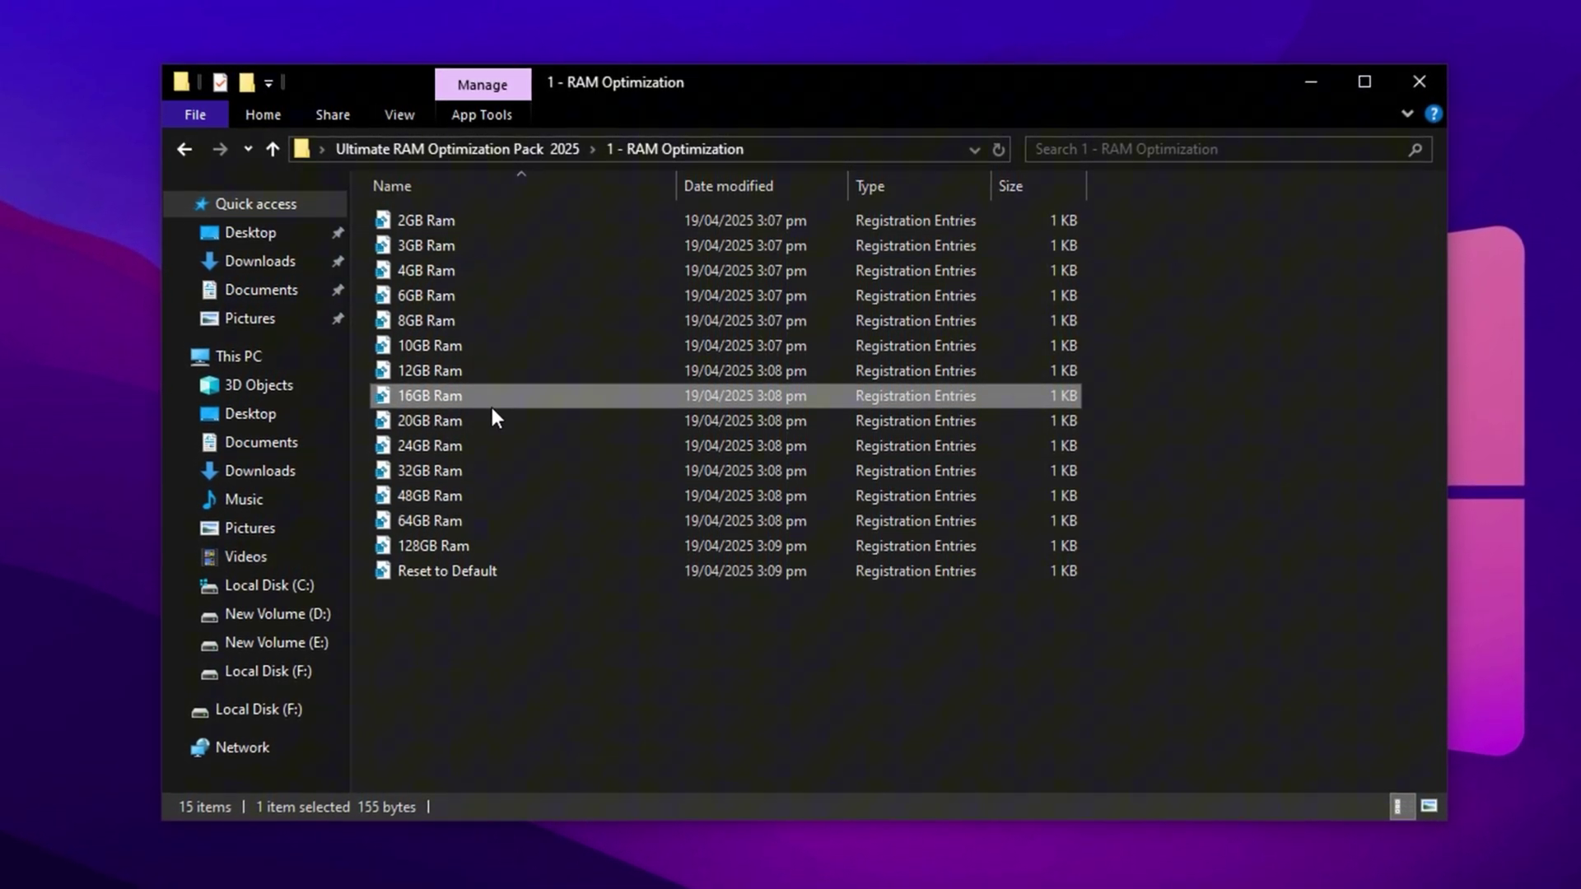
{"action": "double_click", "coordinate": [461, 402]}
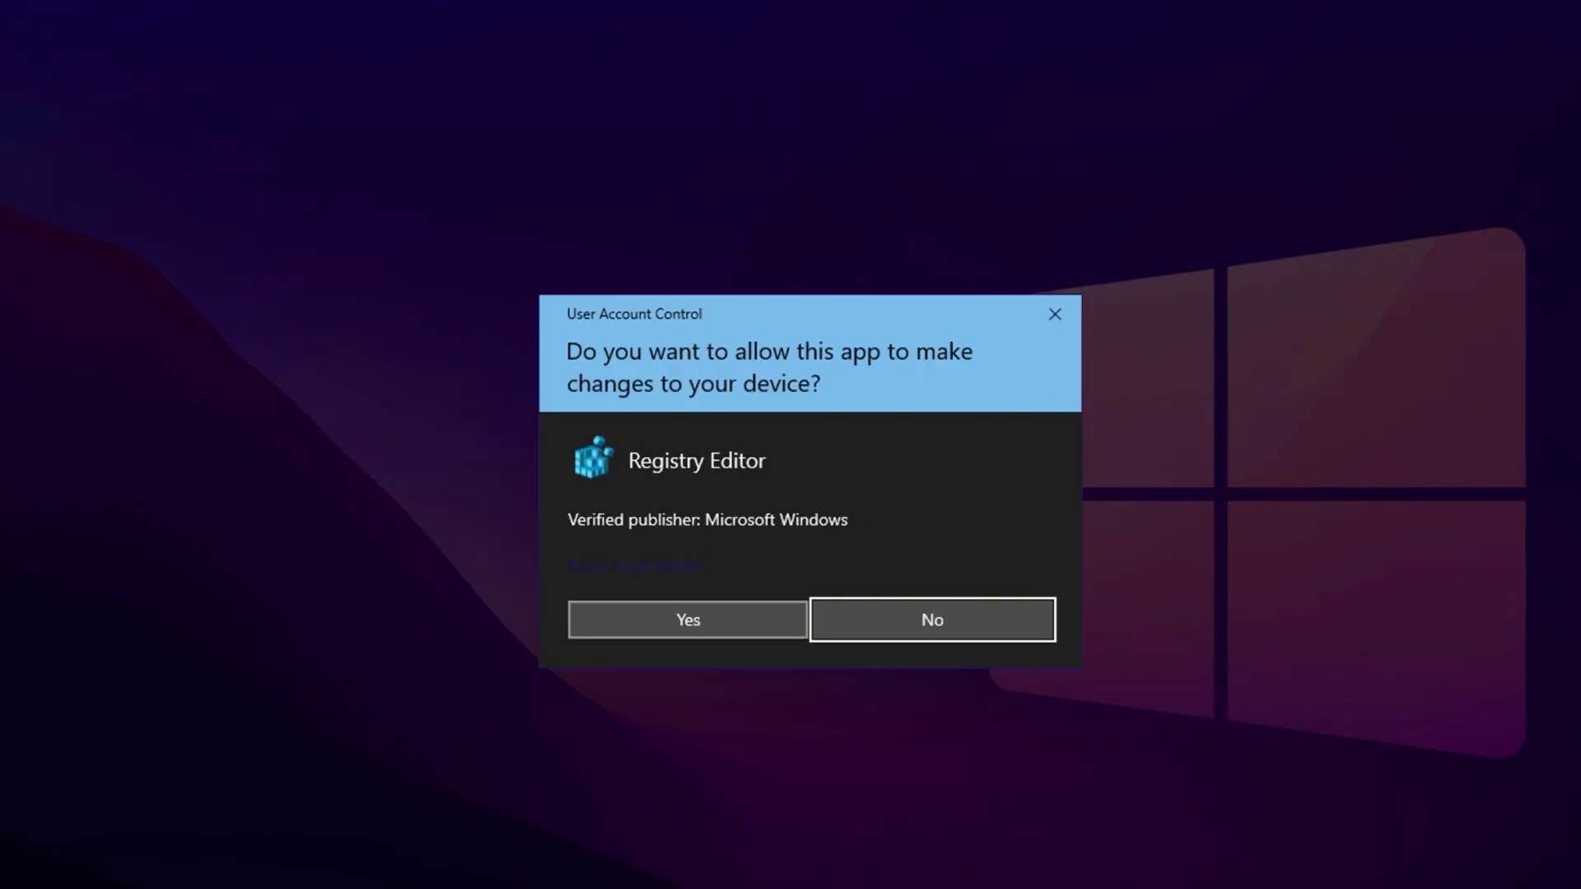
{"action": "left_click", "coordinate": [603, 623]}
{"action": "left_click", "coordinate": [956, 514]}
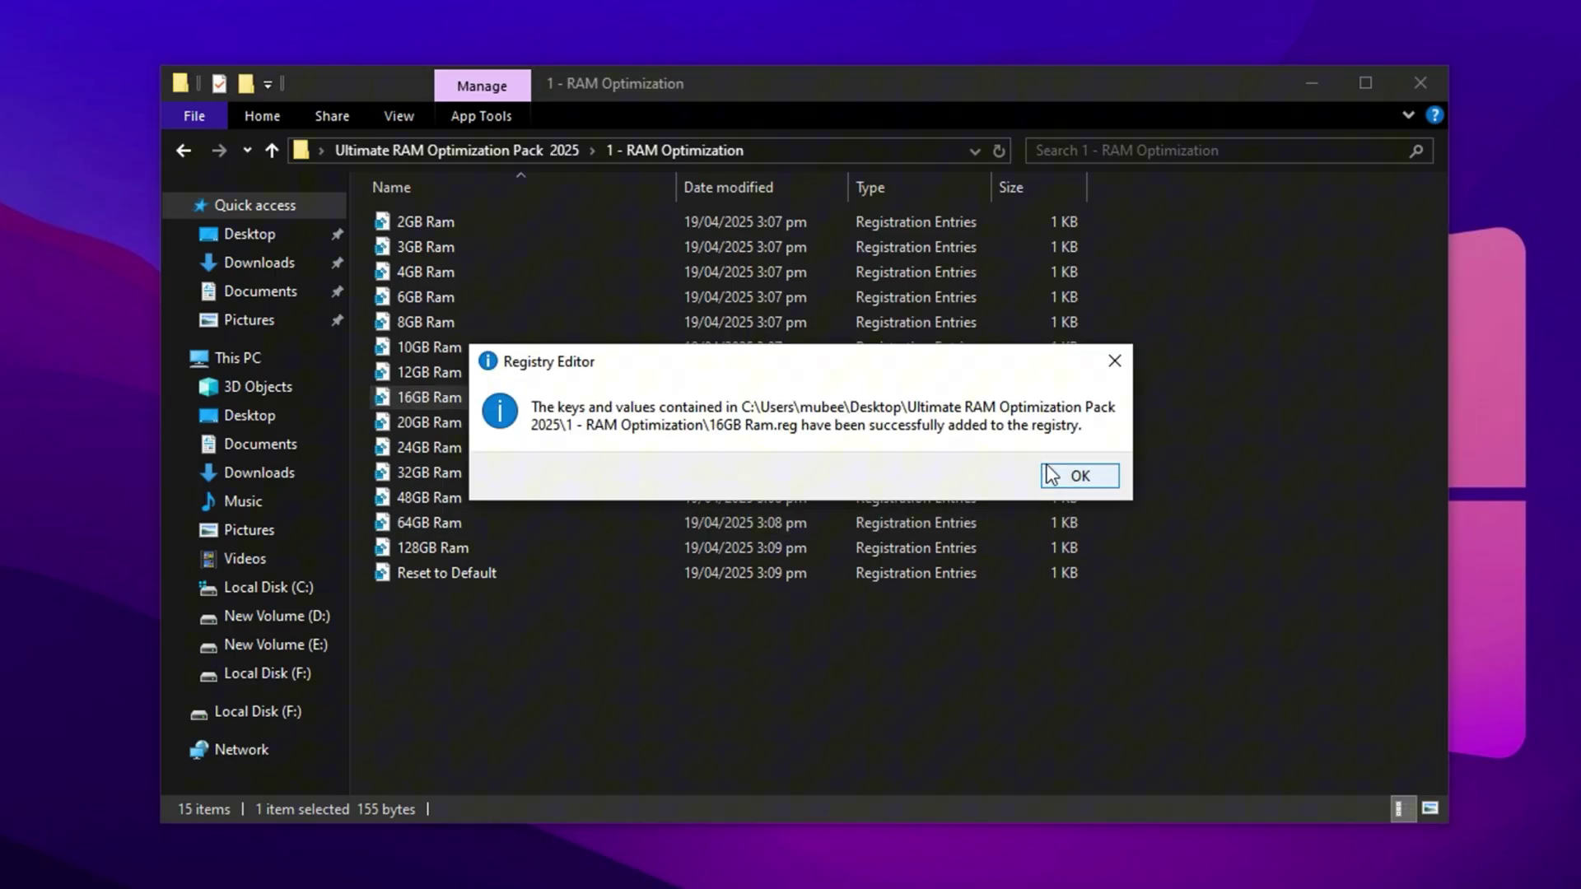
{"action": "left_click", "coordinate": [1087, 474]}
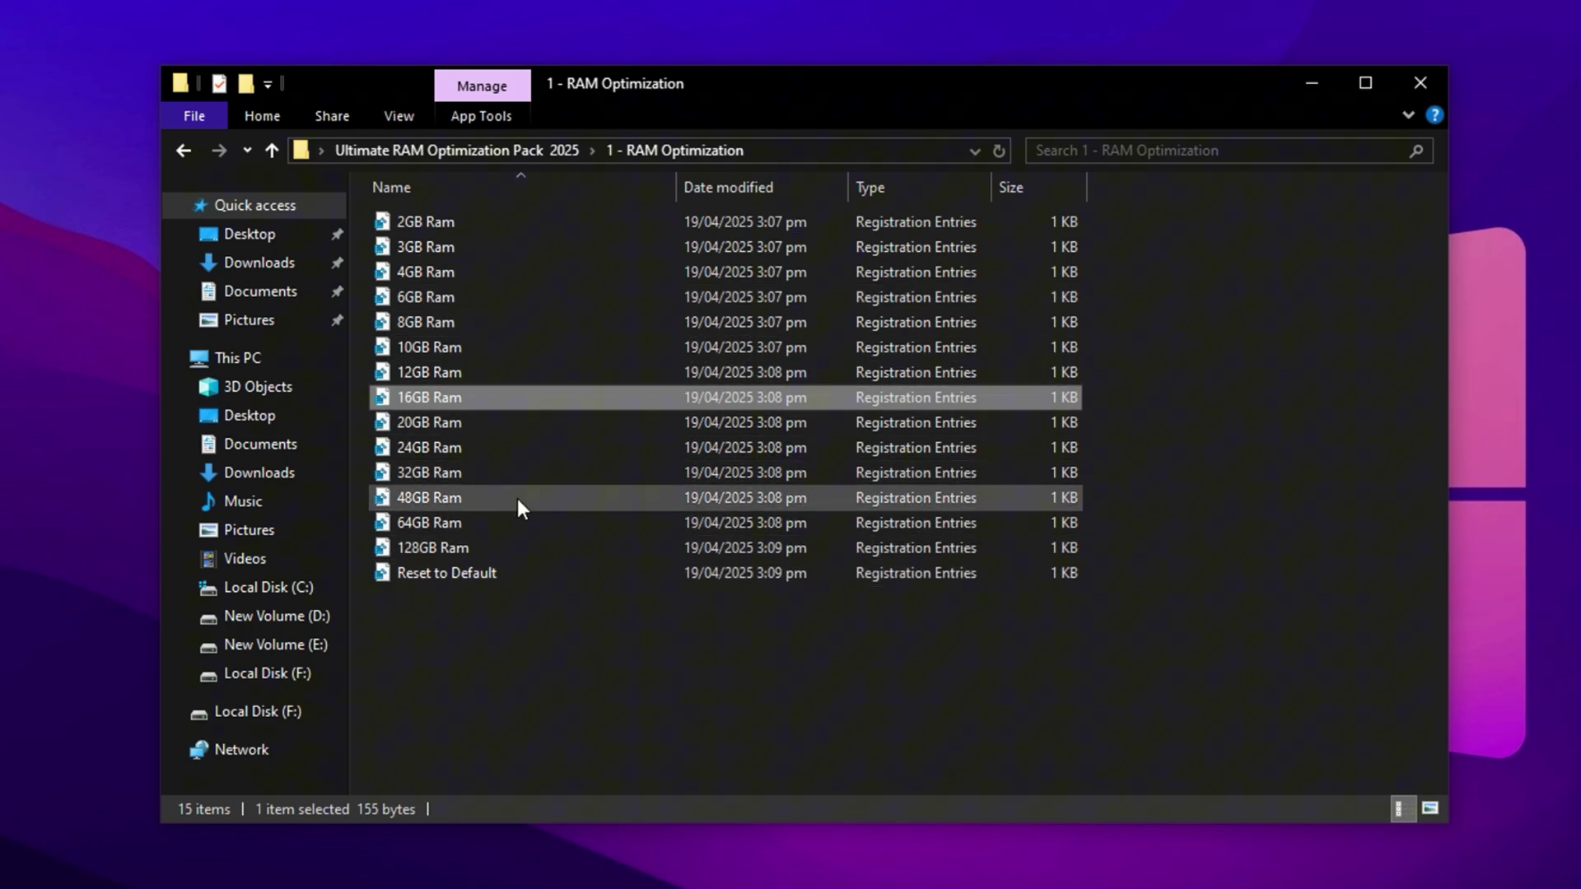
{"action": "left_click", "coordinate": [458, 576]}
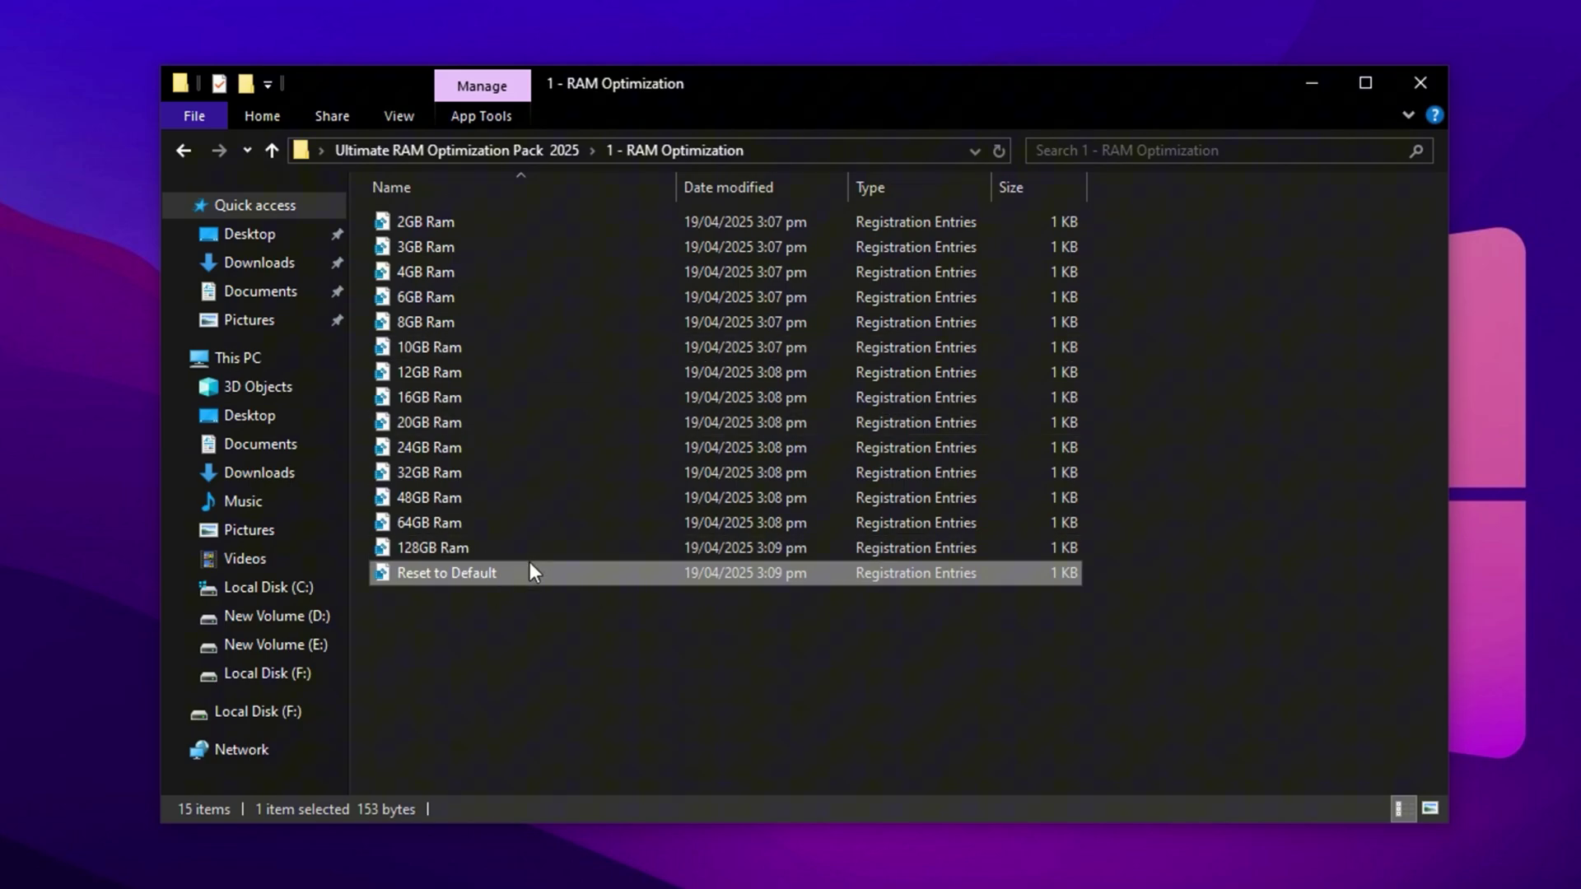
{"action": "key", "text": "BackSpace"}
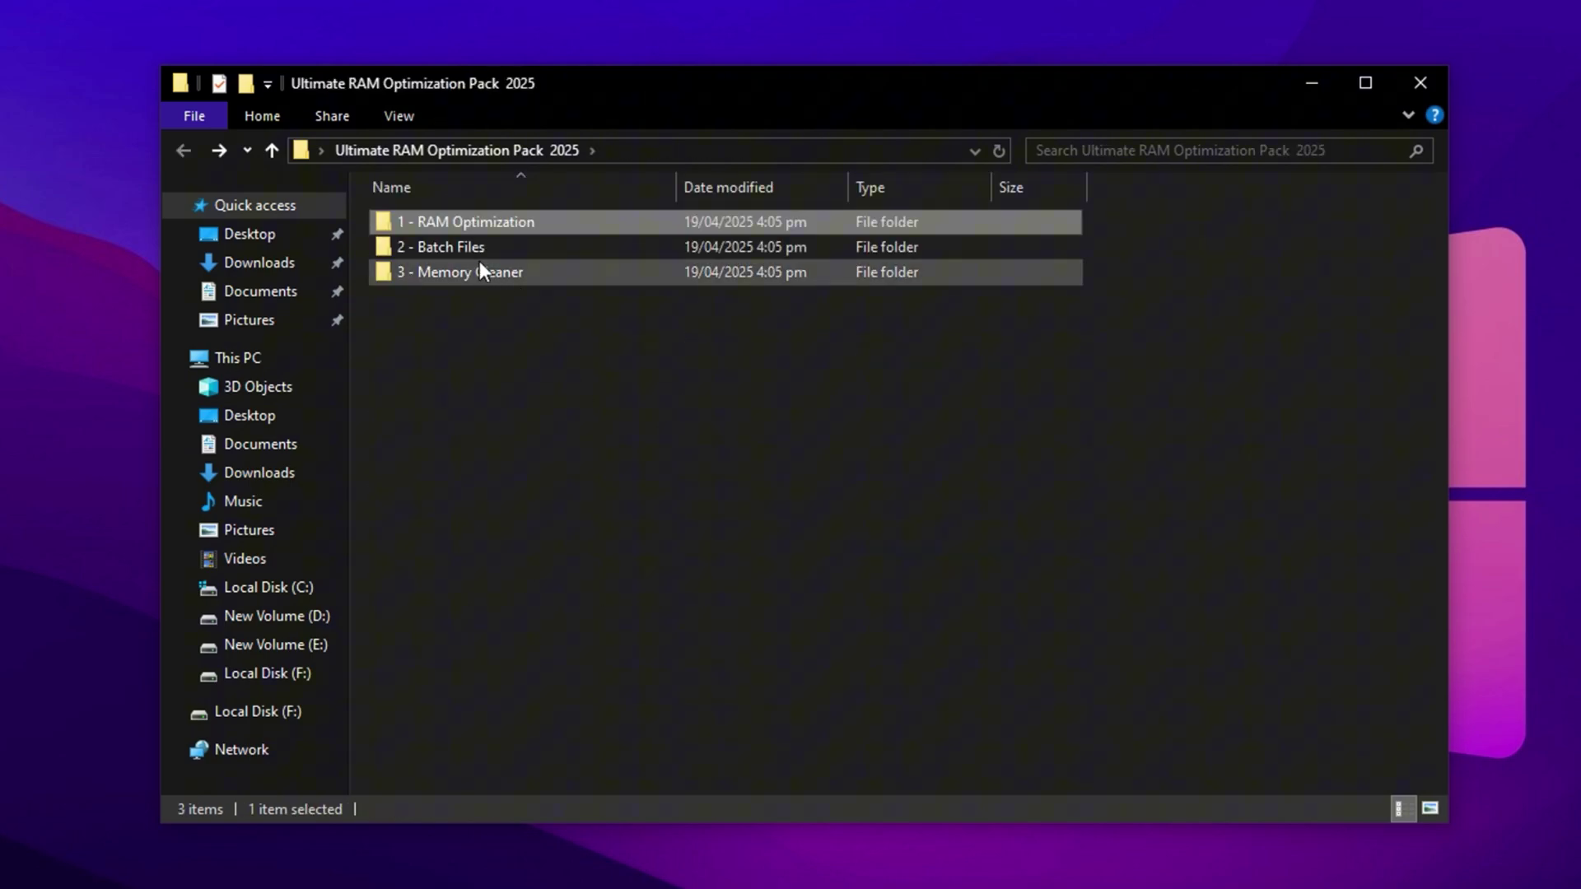
Step: In 2 - Batch Files, run Cache Cleaner as administrator
{"action": "double_click", "coordinate": [465, 251]}
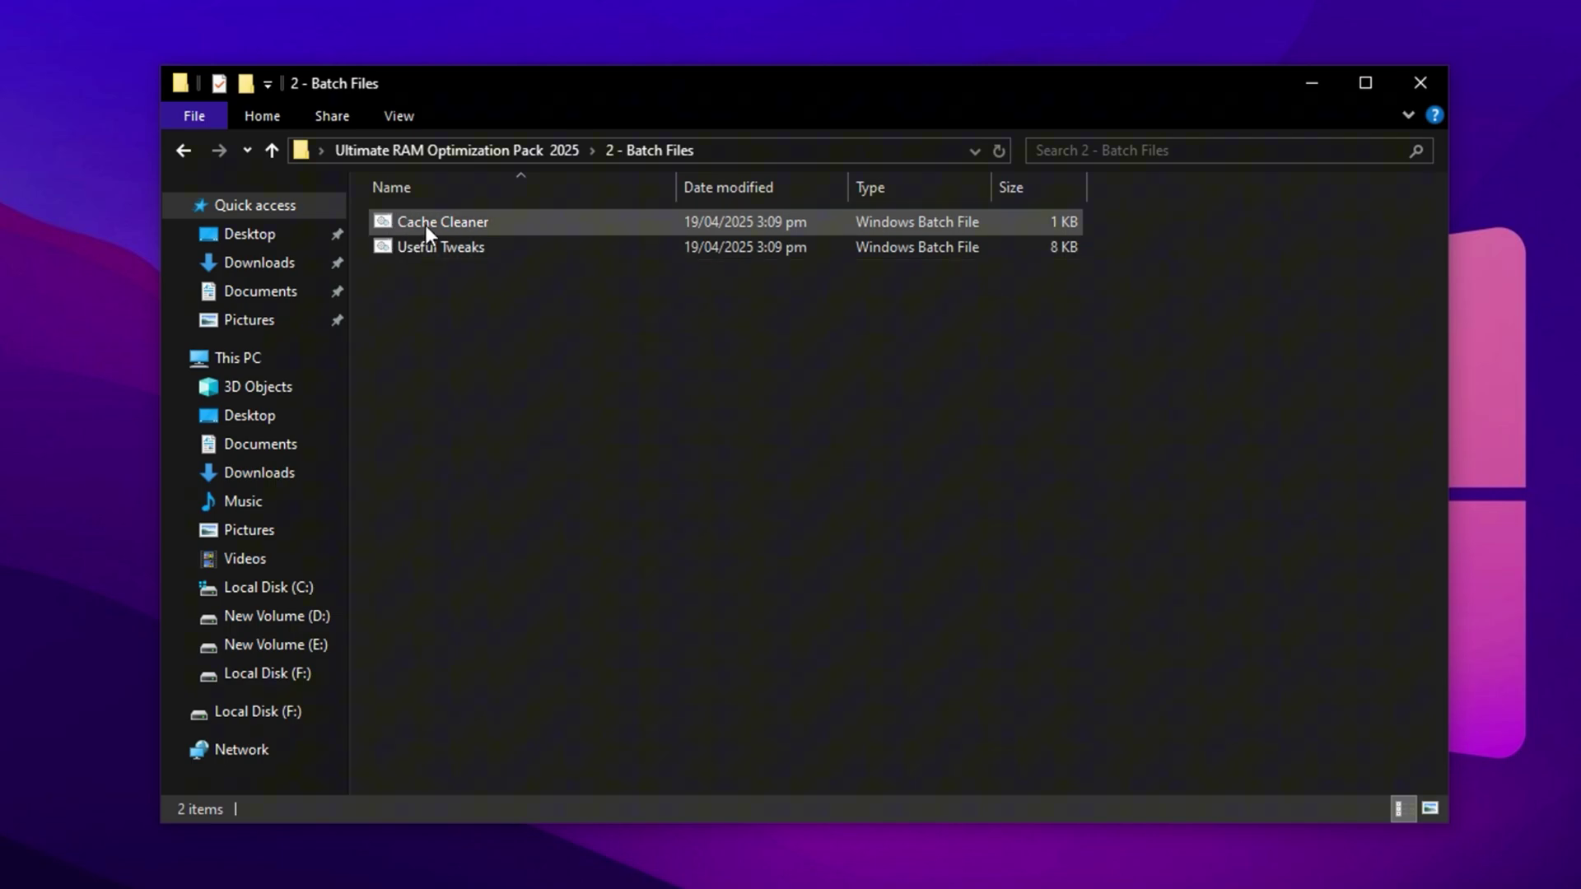
{"action": "right_click", "coordinate": [425, 224]}
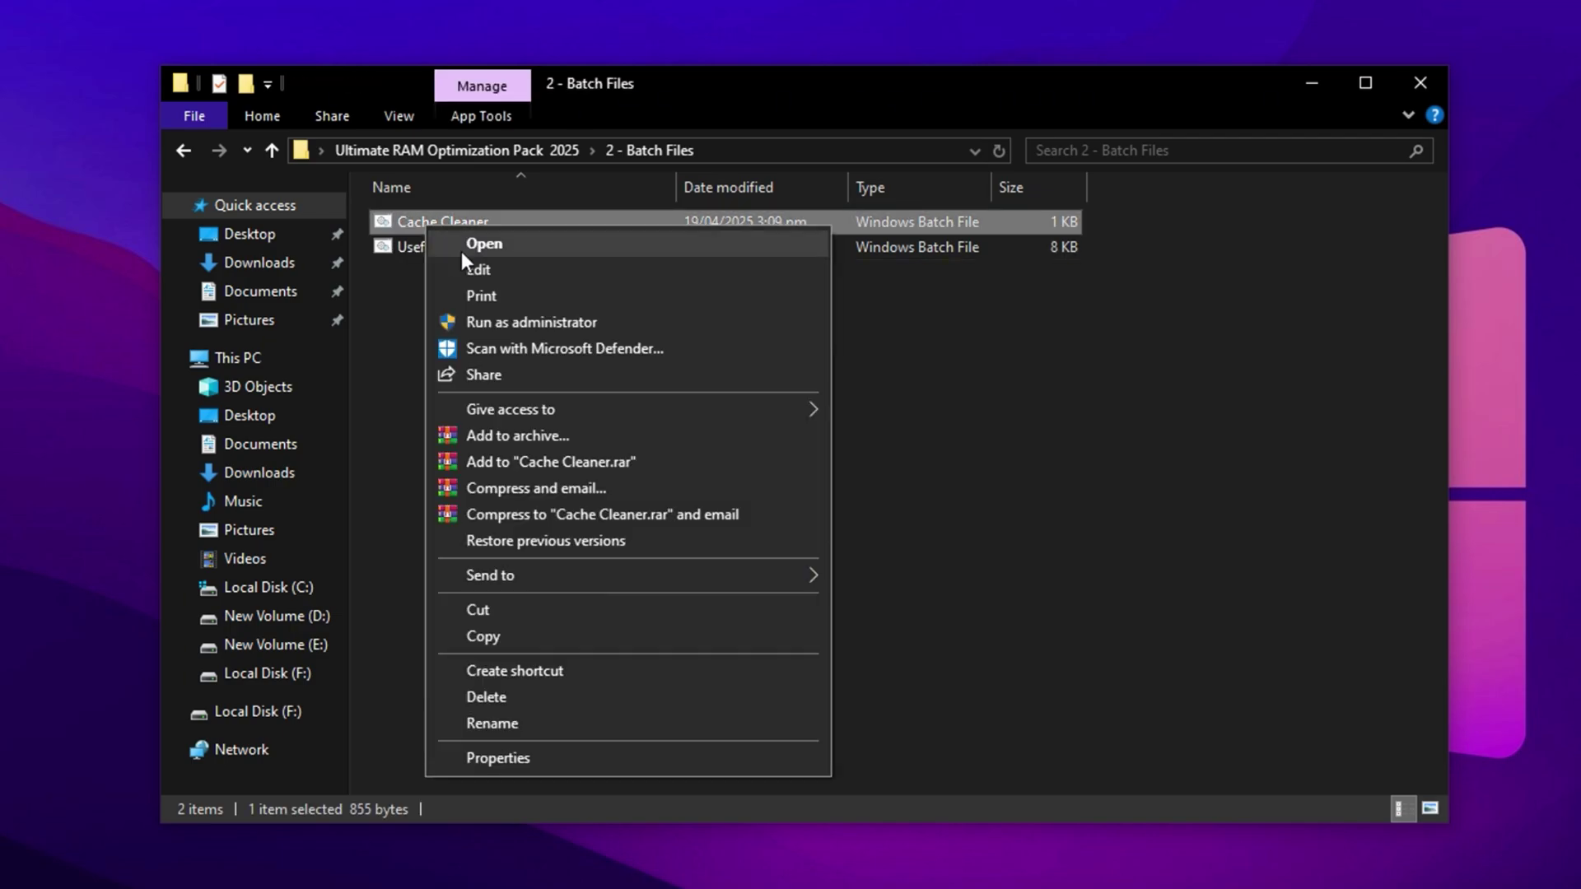
{"action": "left_click", "coordinate": [506, 321]}
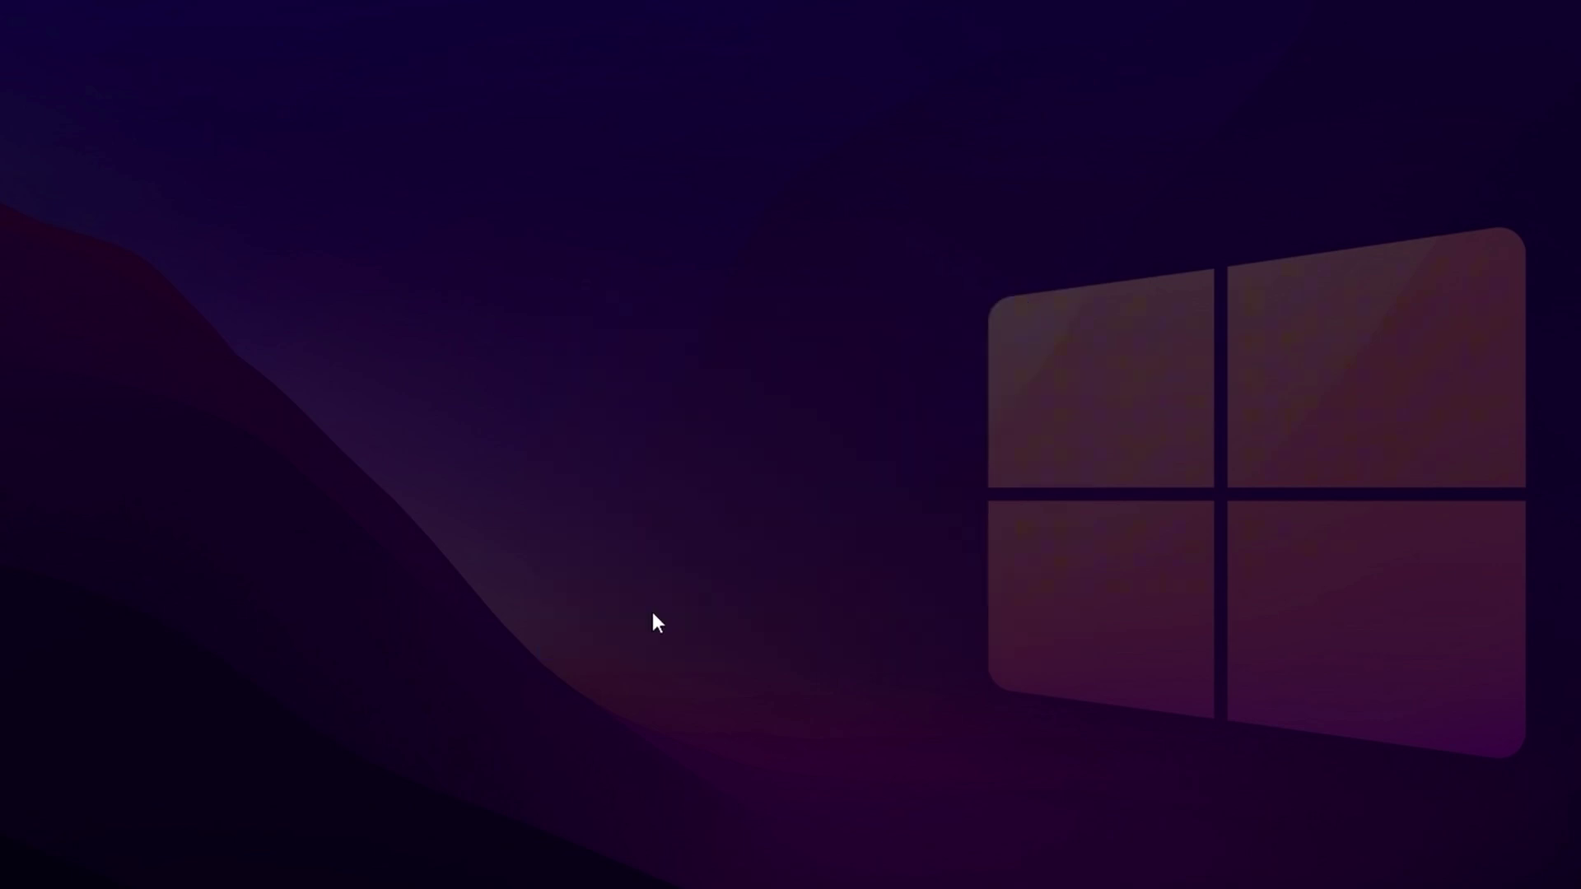
{"action": "left_click", "coordinate": [659, 618]}
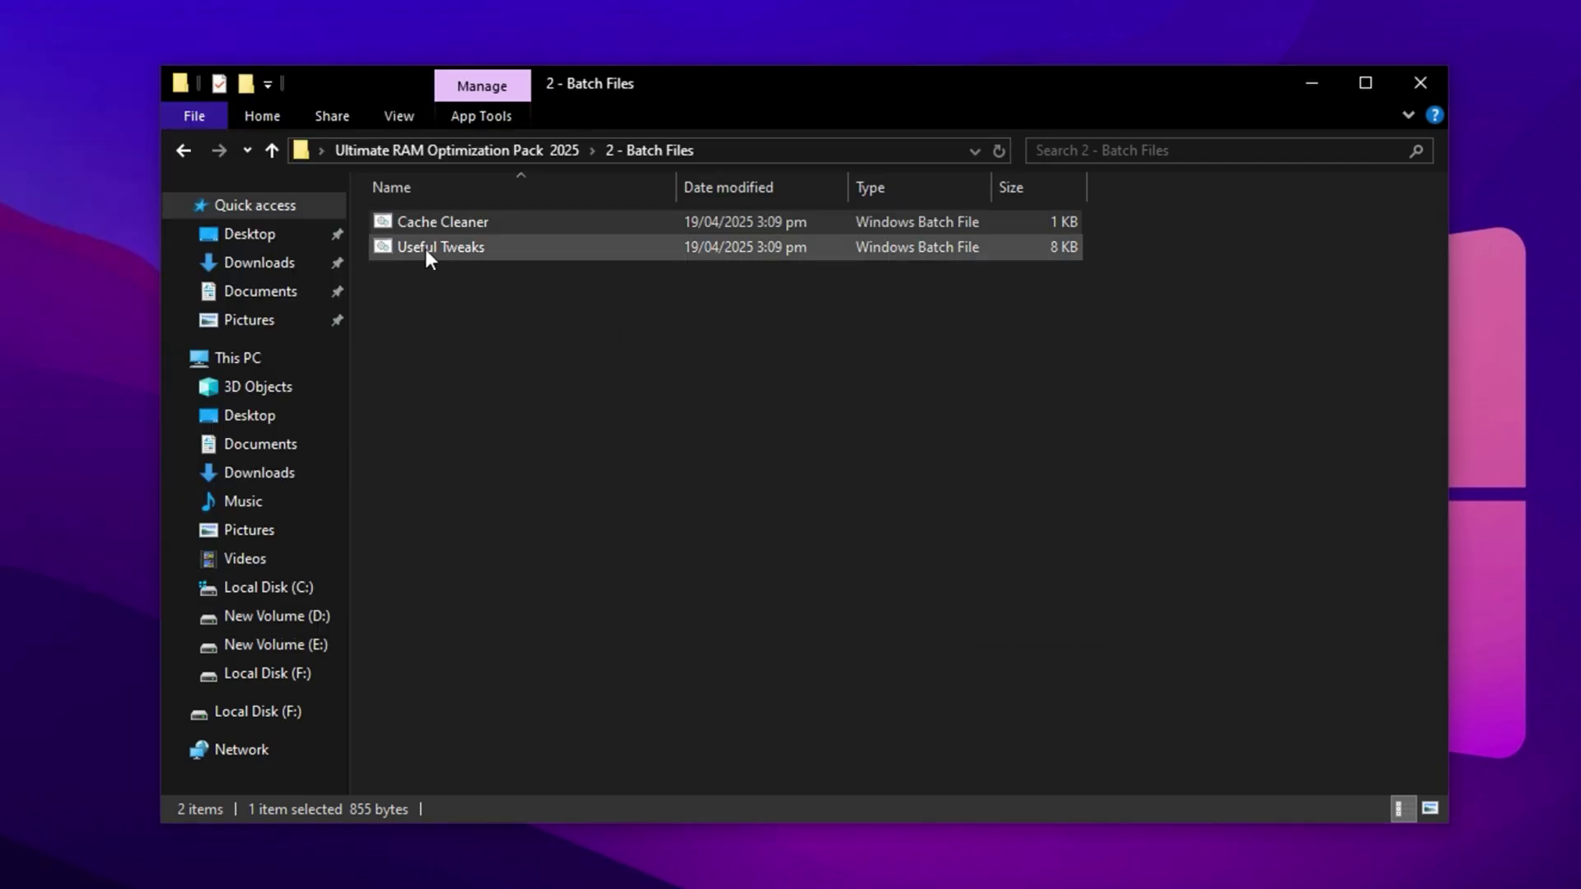
Step: Run the Useful Tweaks batch file as administrator
{"action": "double_click", "coordinate": [428, 251]}
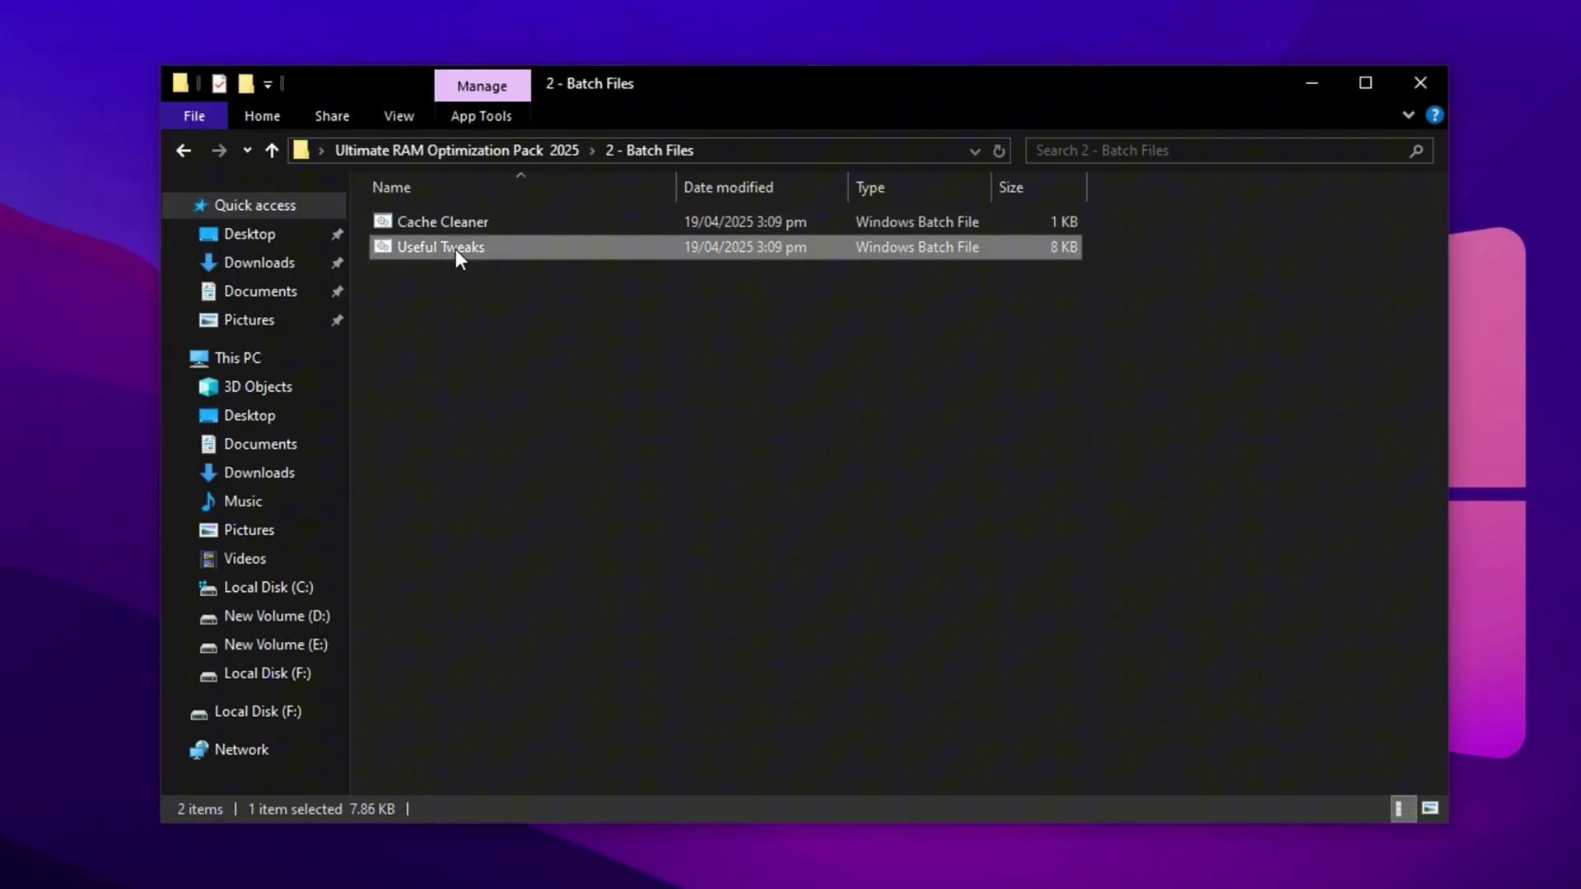
{"action": "right_click", "coordinate": [443, 253]}
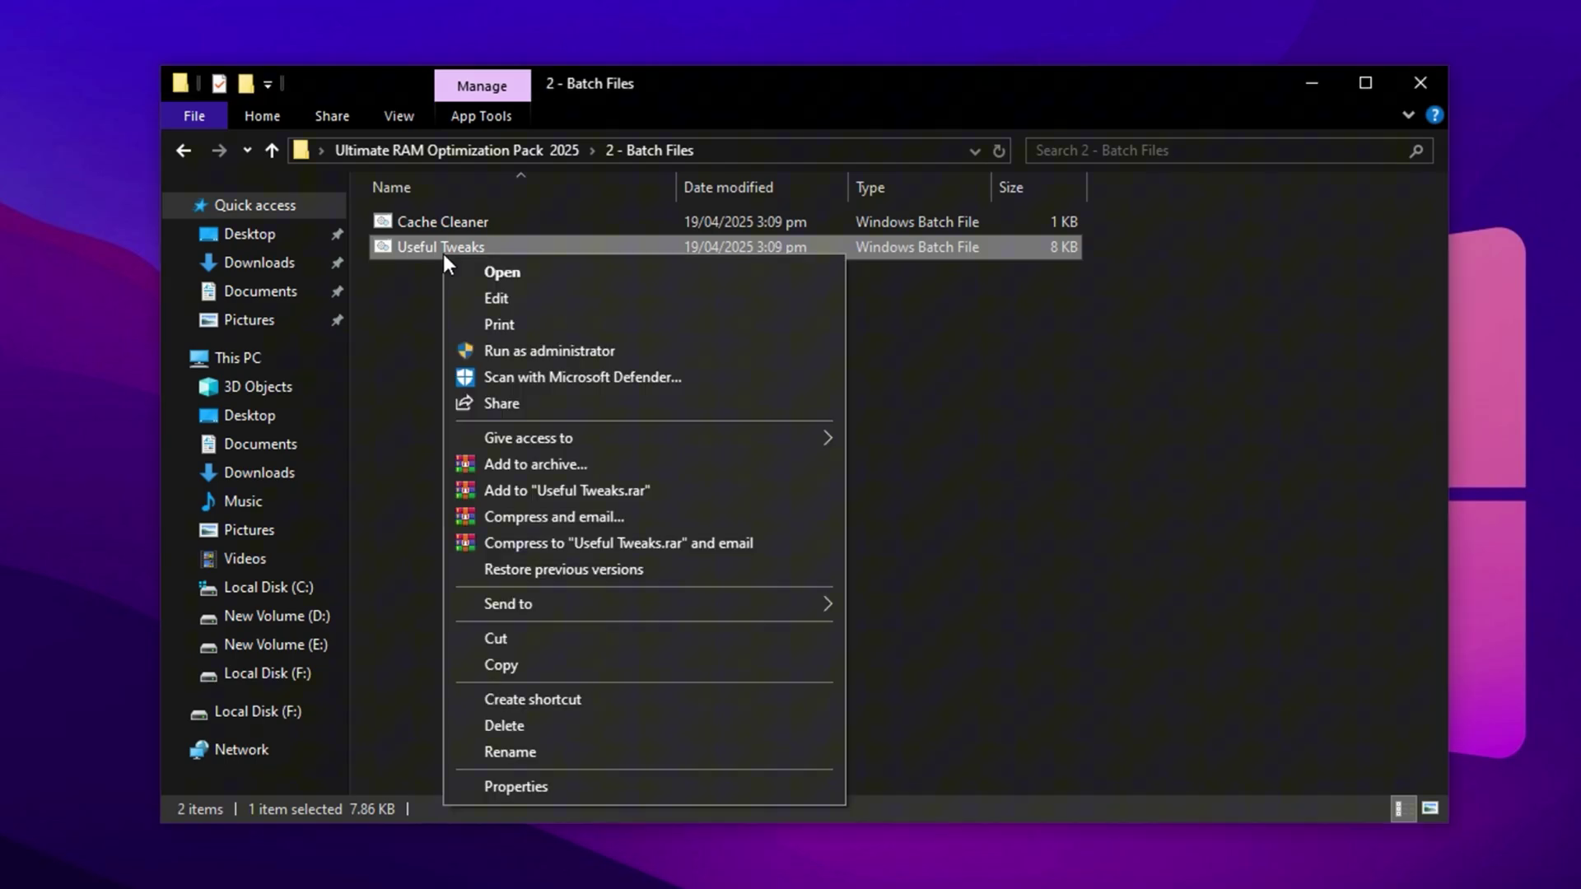
{"action": "left_click", "coordinate": [503, 351]}
{"action": "left_click", "coordinate": [670, 620]}
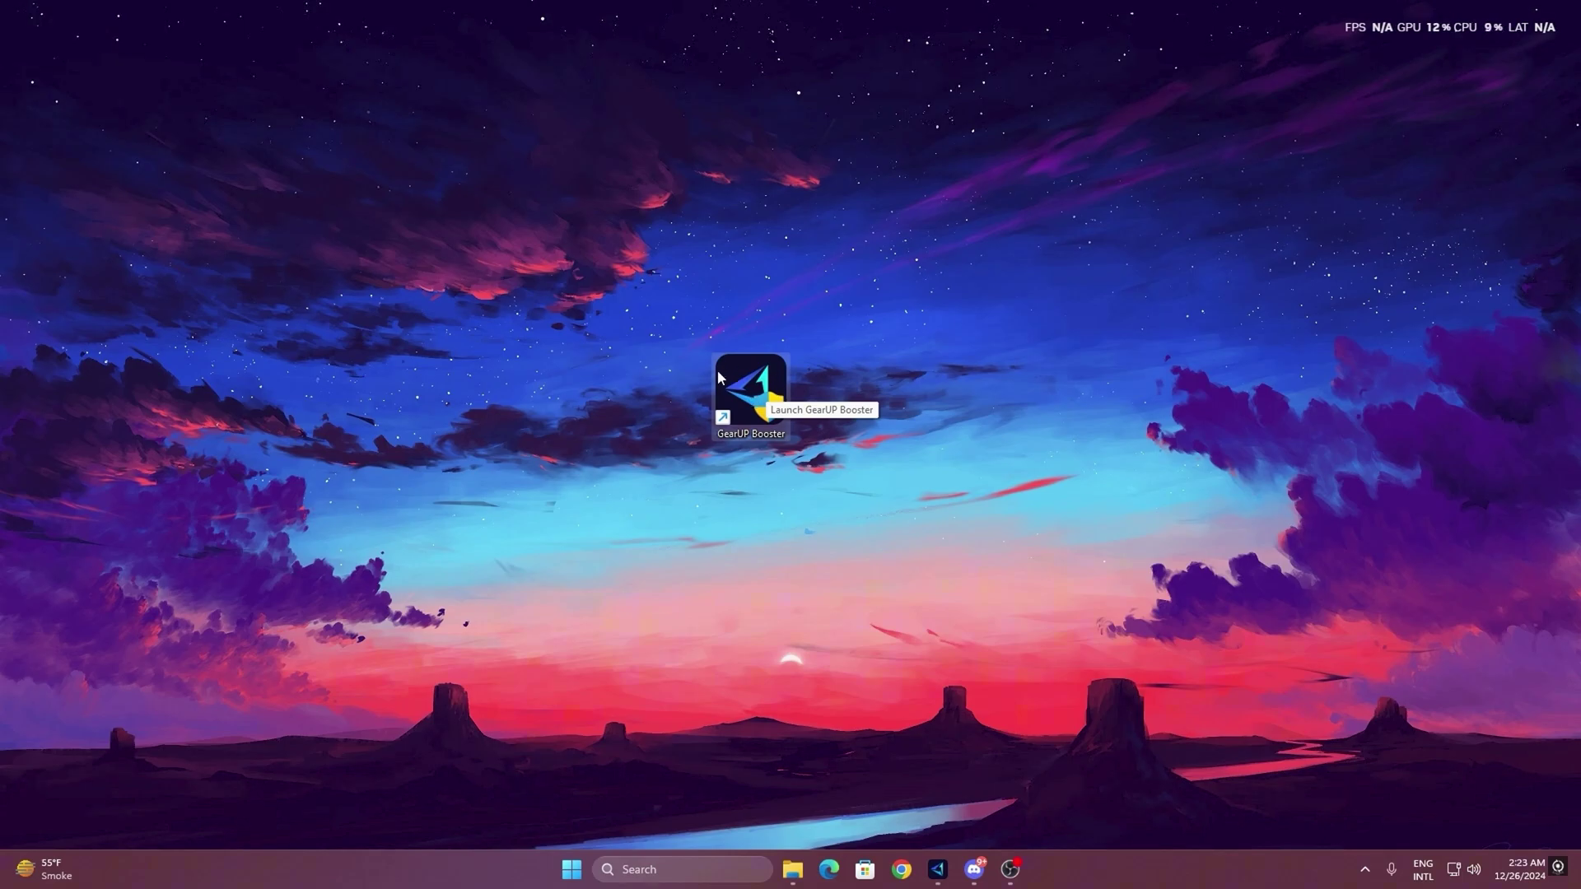
Step: Launch GearUP Booster from the desktop, glance at Games, and return to Home
{"action": "double_click", "coordinate": [720, 376]}
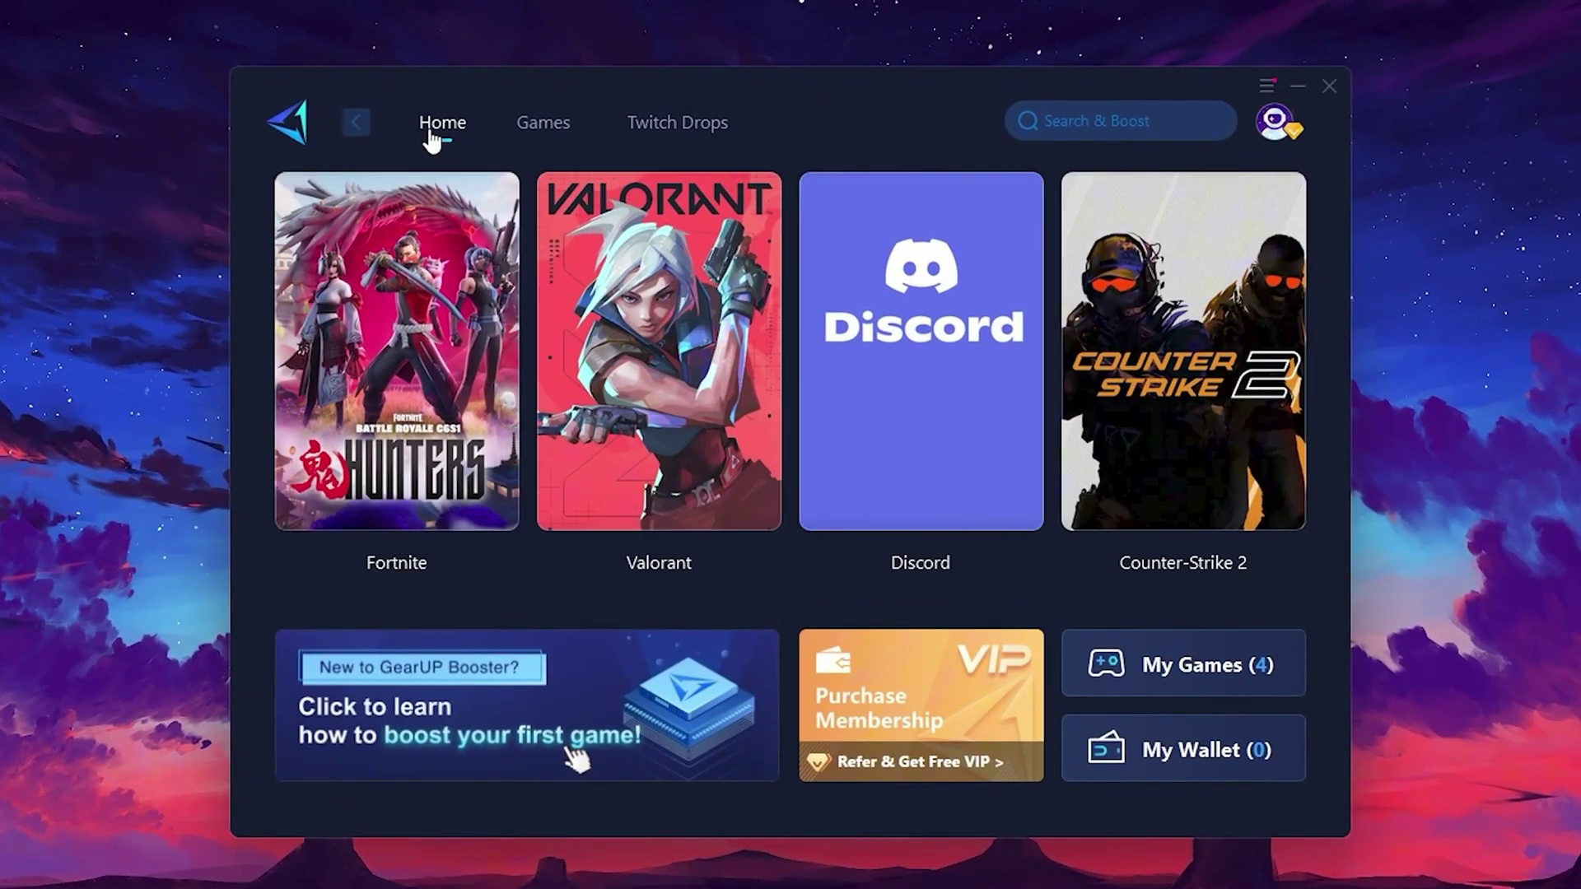
{"action": "mouse_move", "coordinate": [1183, 351]}
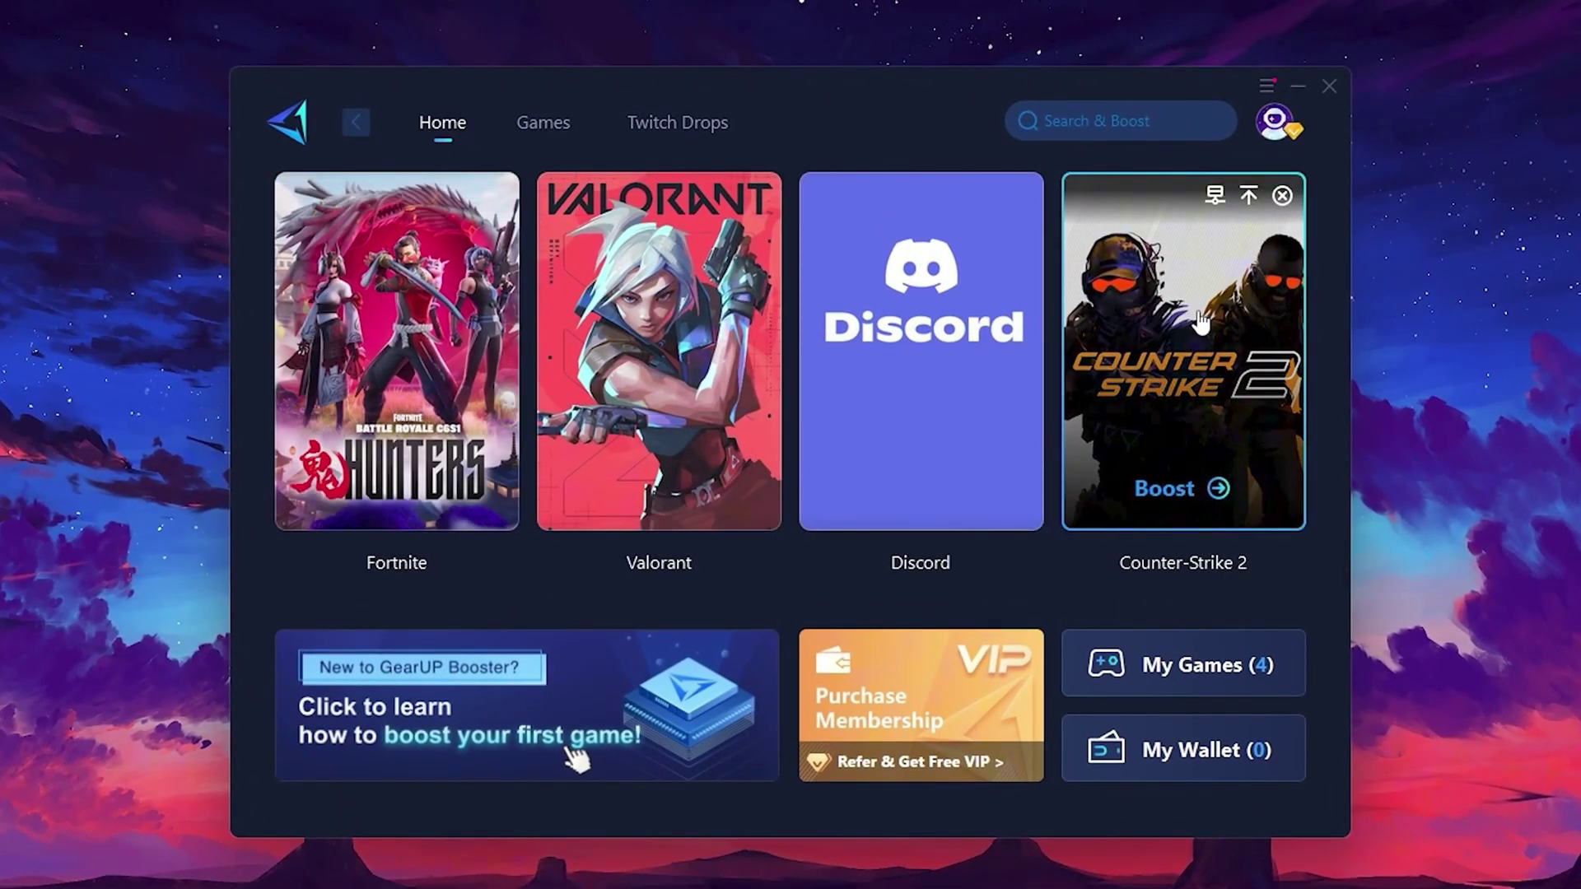
{"action": "left_click", "coordinate": [536, 130]}
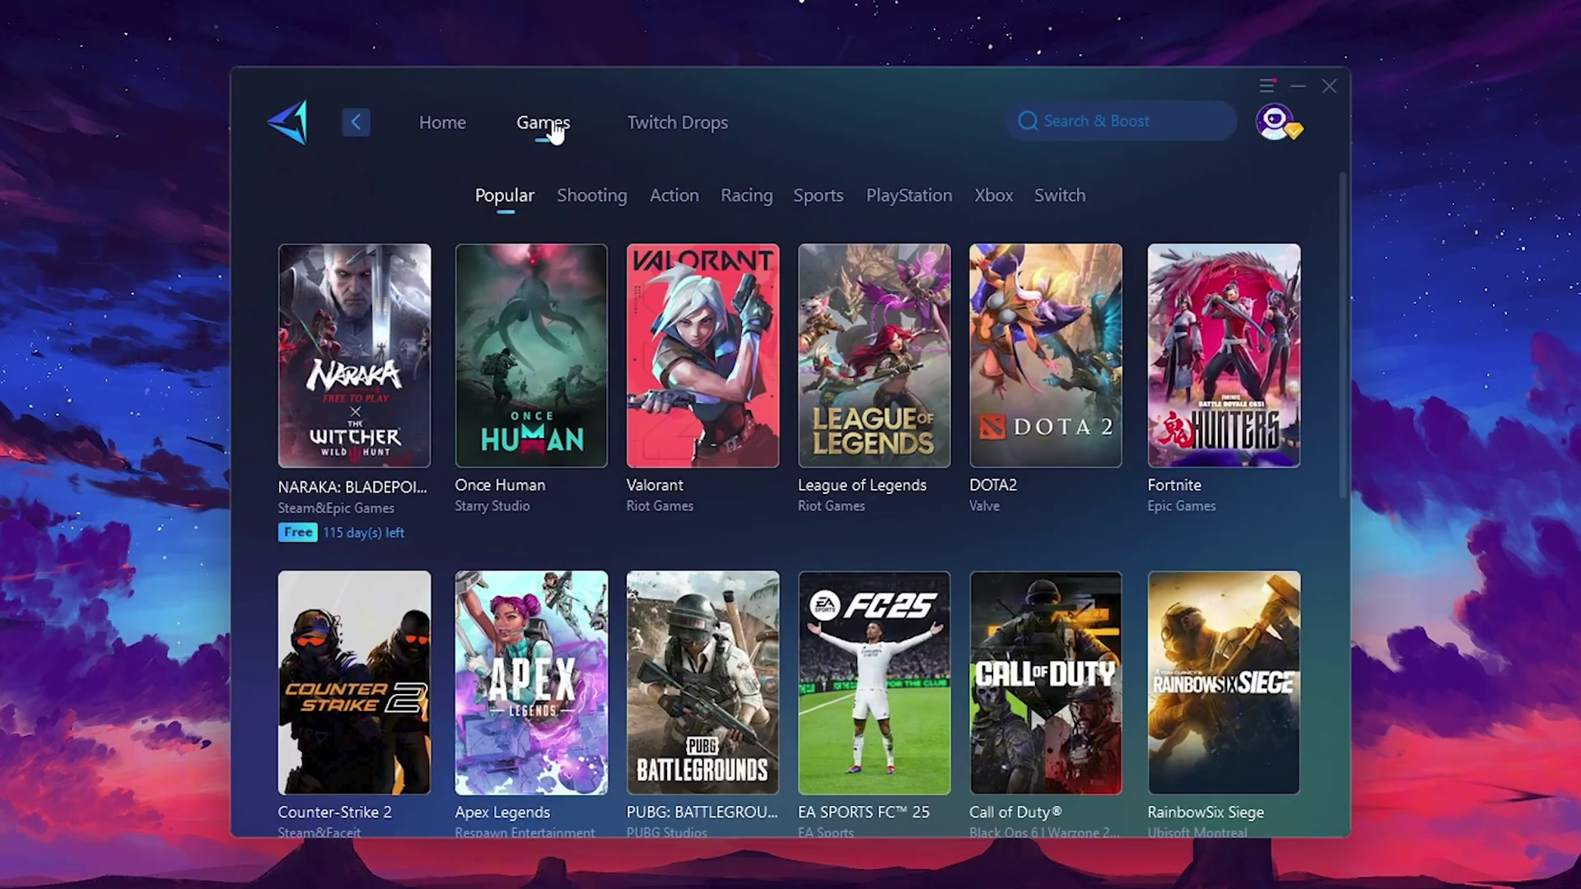
{"action": "mouse_move", "coordinate": [1095, 305]}
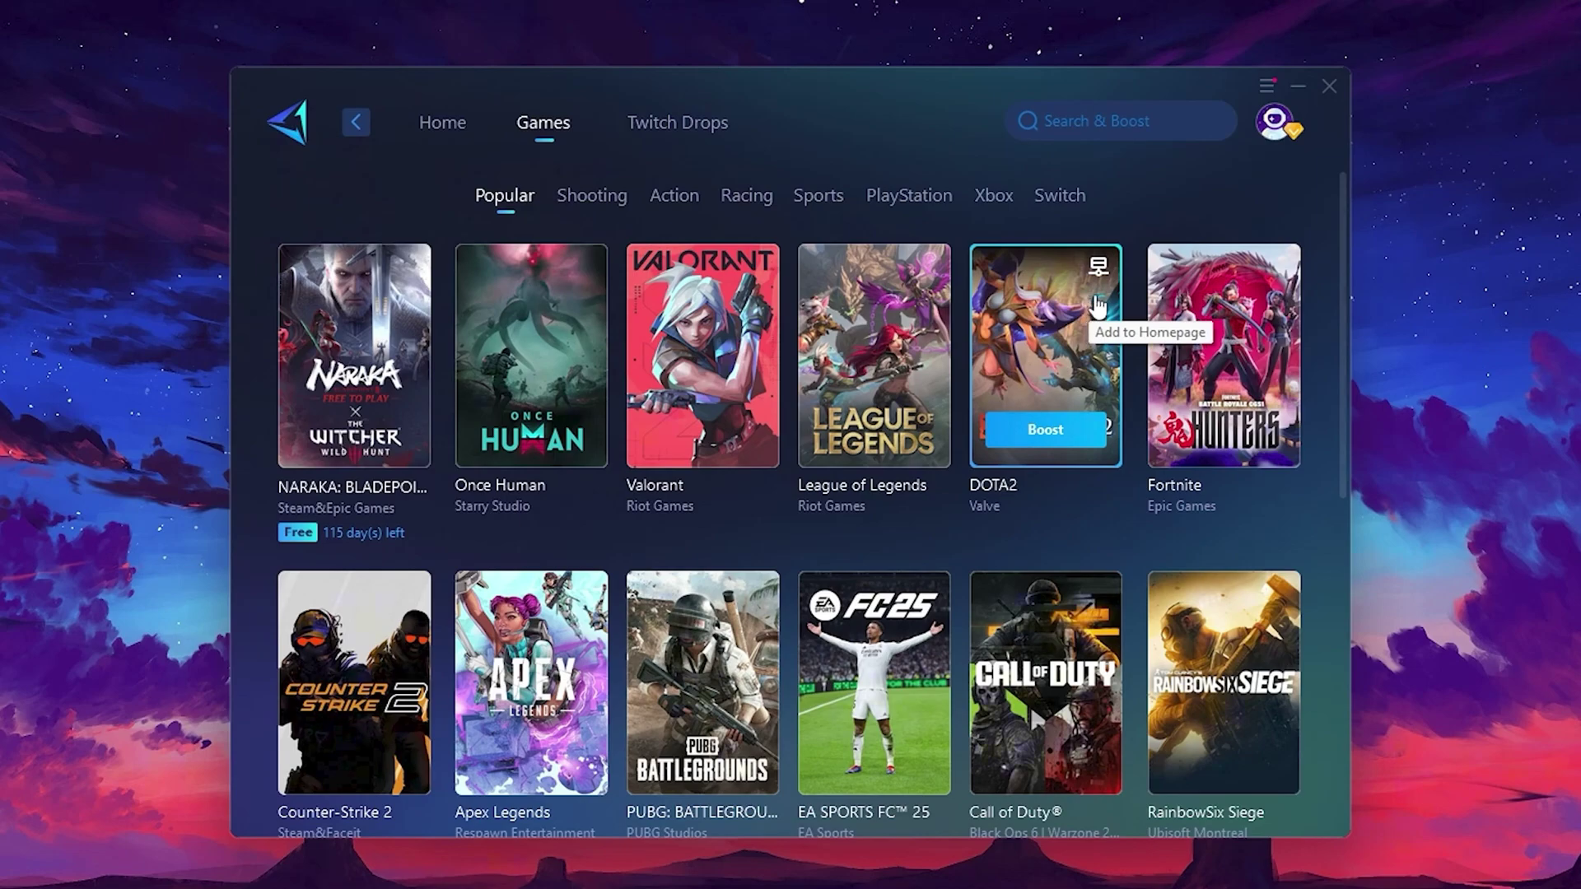
{"action": "left_click", "coordinate": [445, 131]}
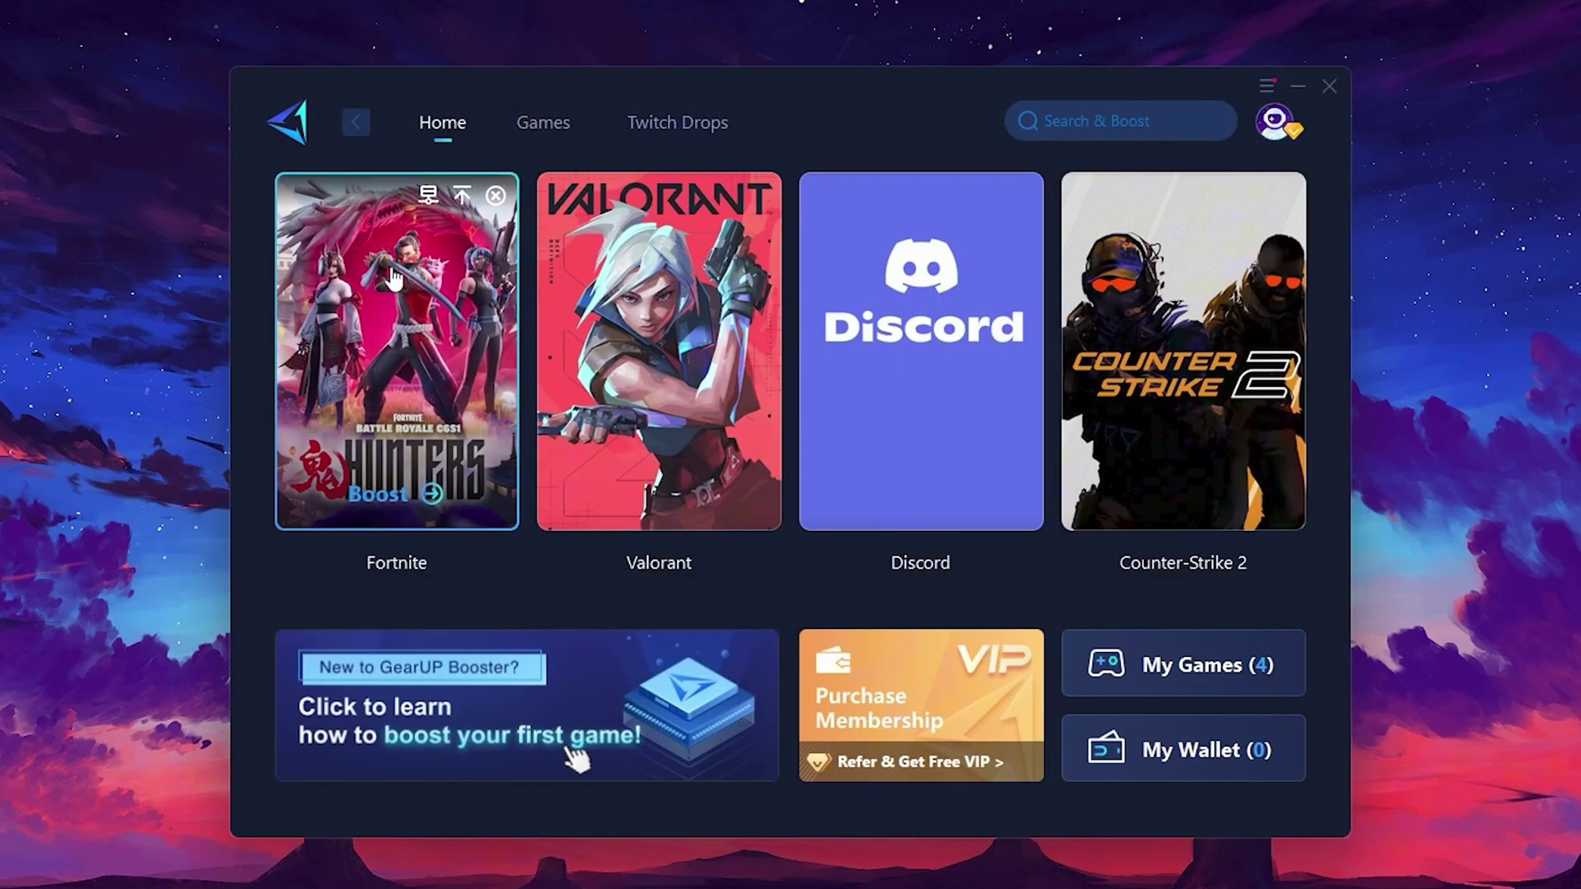
{"action": "mouse_move", "coordinate": [397, 351]}
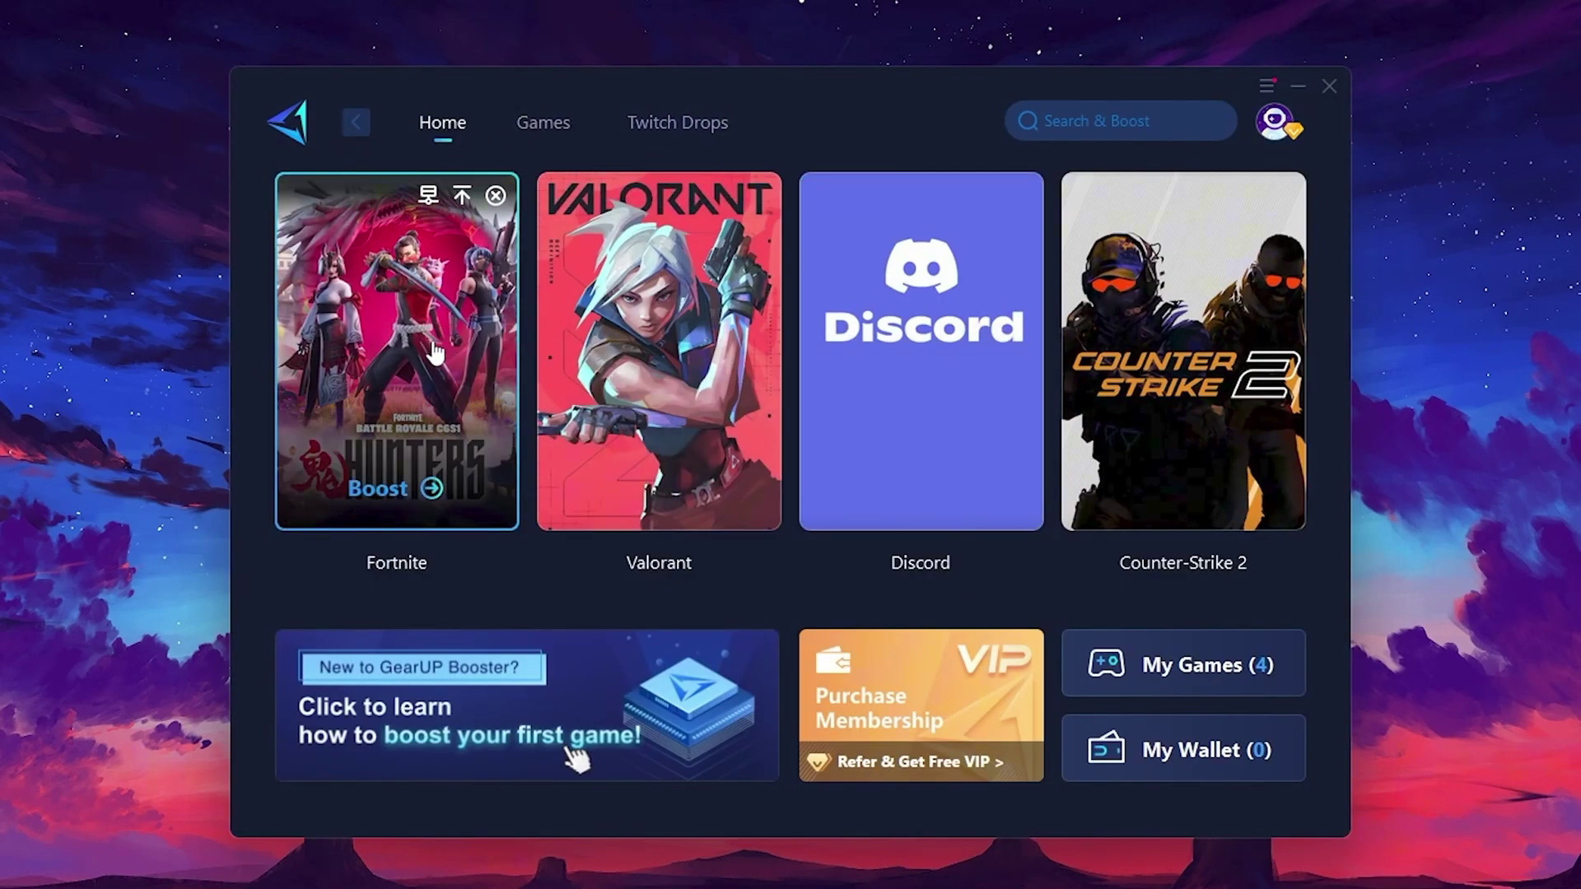
Step: Boost Fortnite in GearUP, keeping the Middle East server region with auto node
{"action": "left_click", "coordinate": [382, 491]}
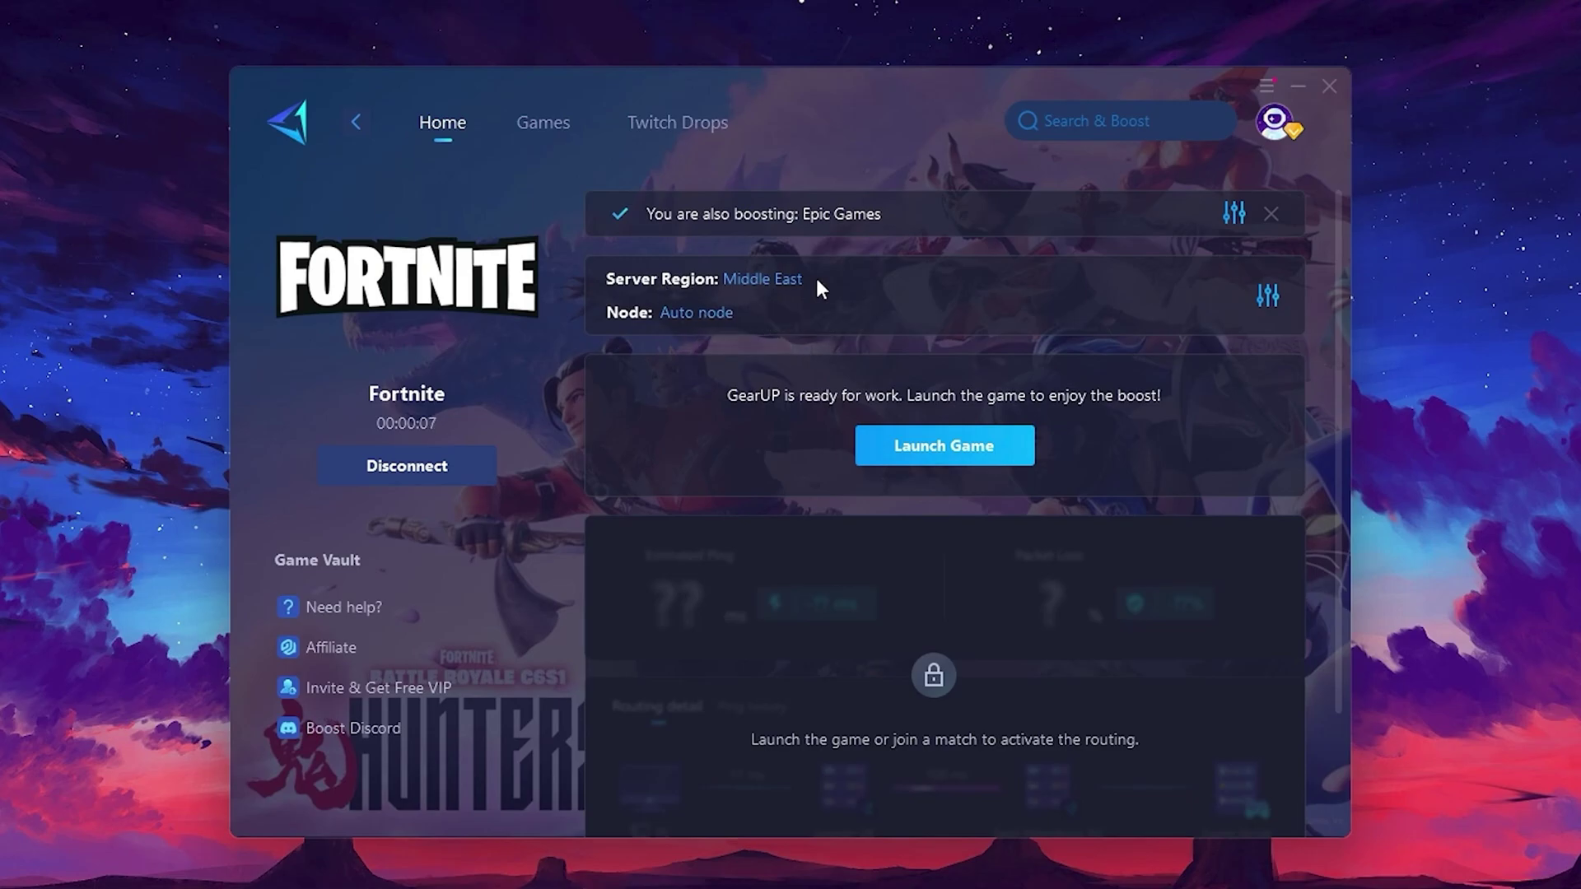
{"action": "left_click", "coordinate": [769, 279]}
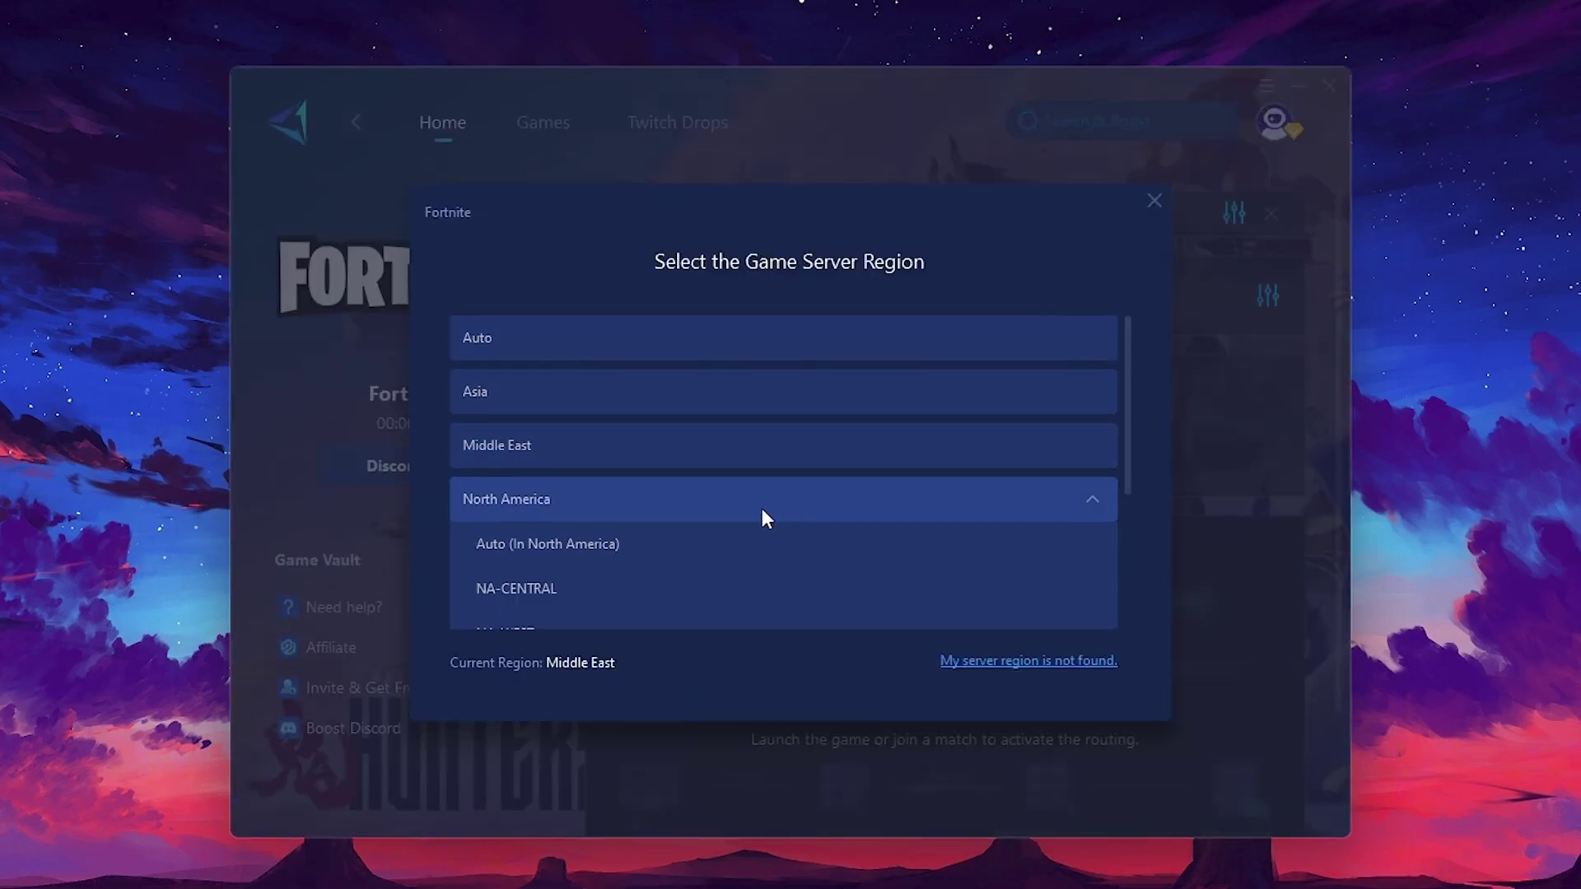
{"action": "scroll", "coordinate": [716, 485], "scroll_direction": "down", "scroll_amount": 1}
{"action": "scroll", "coordinate": [626, 445], "scroll_direction": "up", "scroll_amount": 1}
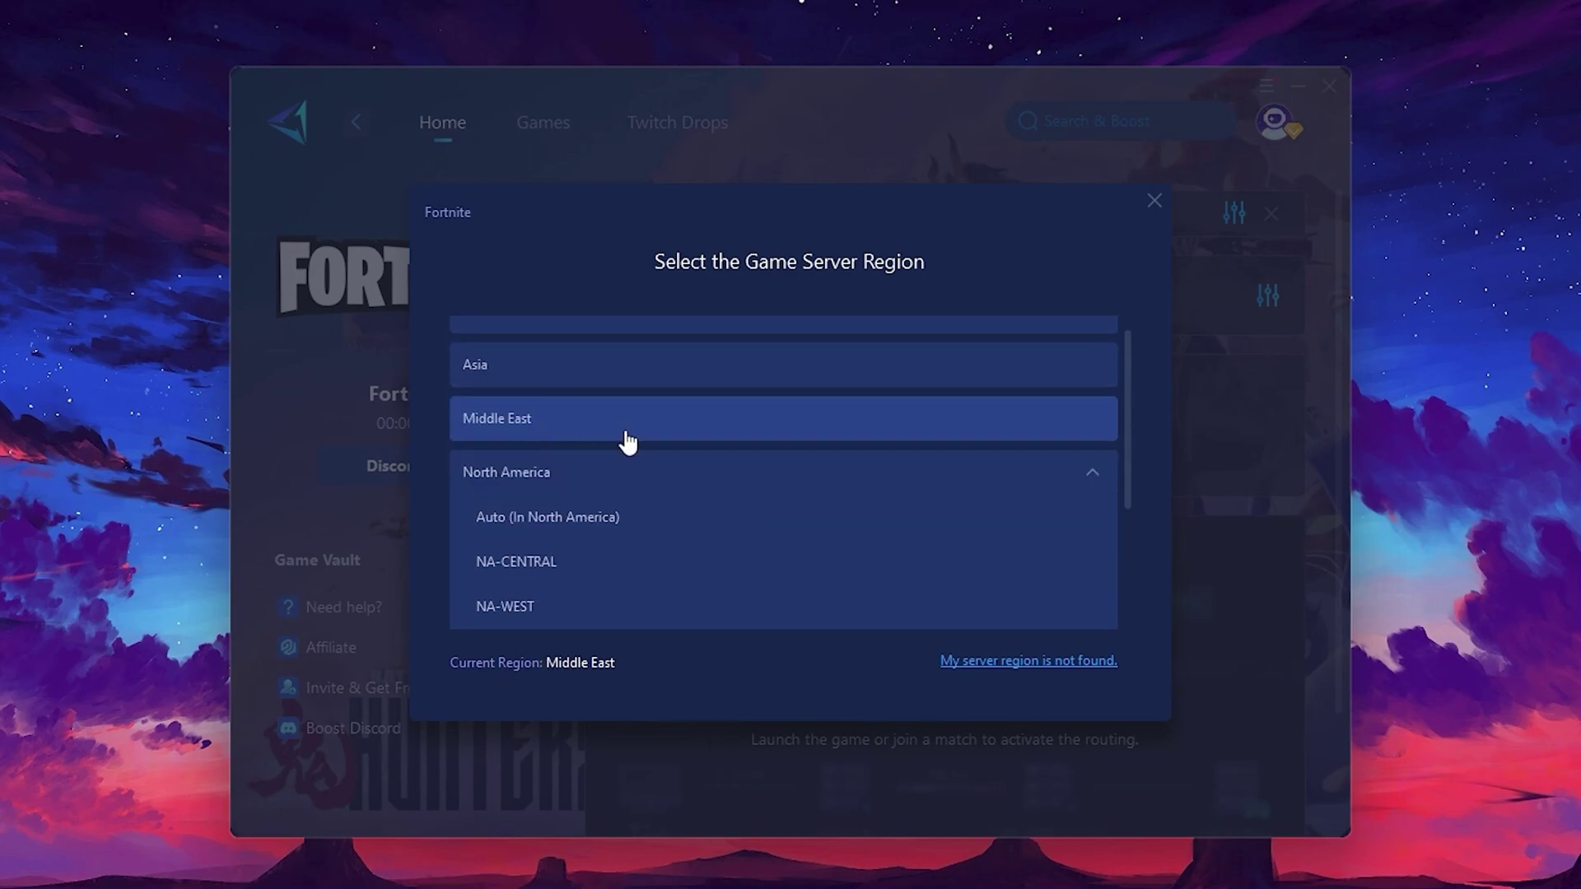
{"action": "left_click", "coordinate": [1154, 200]}
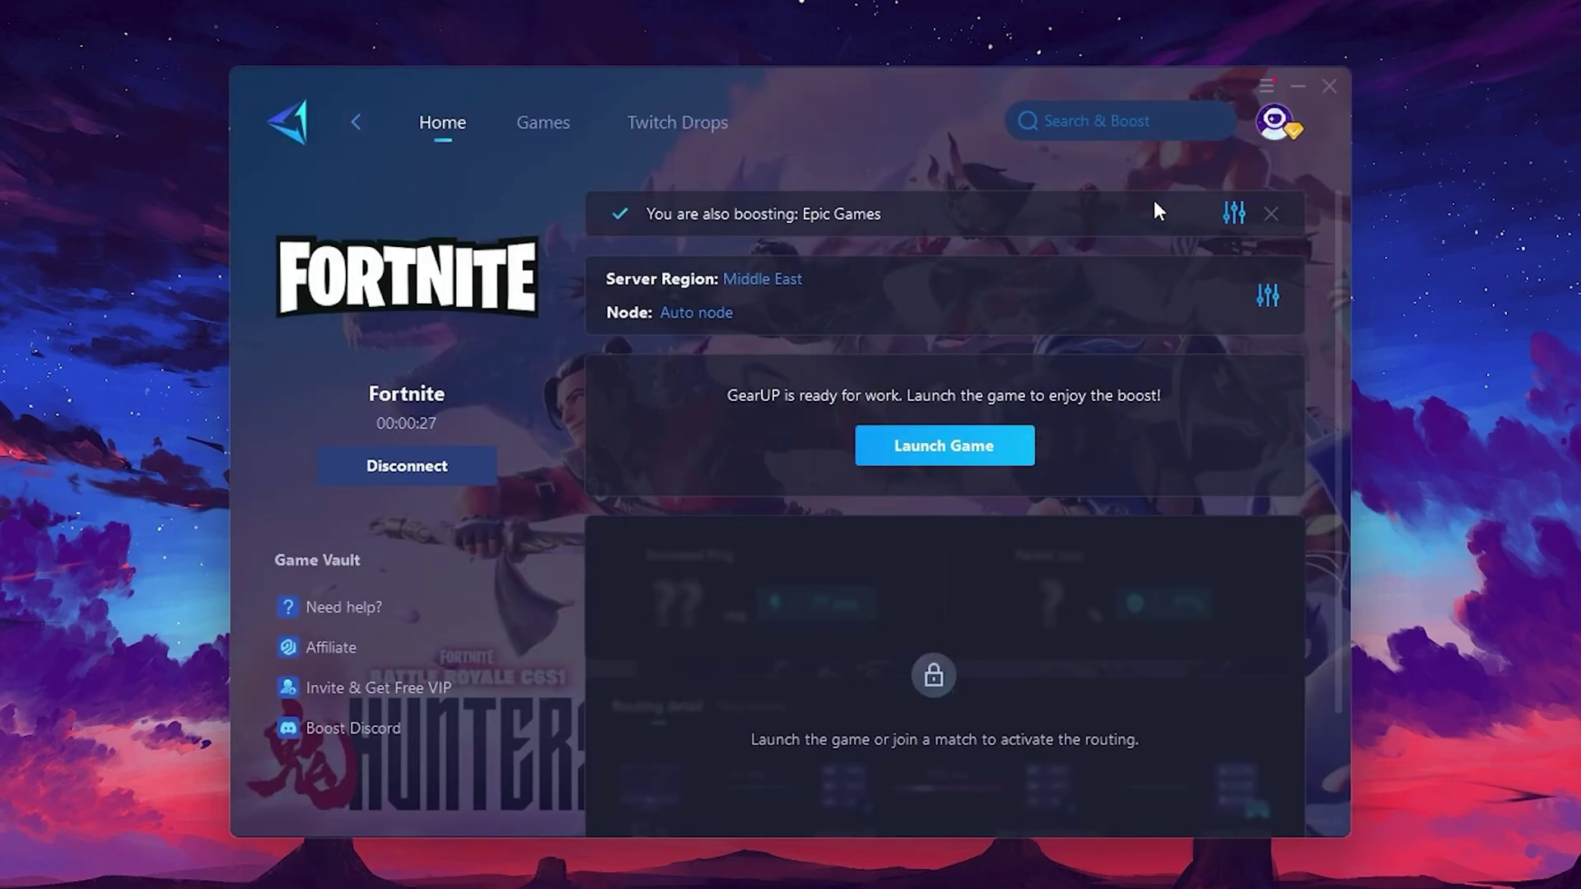
{"action": "left_click", "coordinate": [685, 315]}
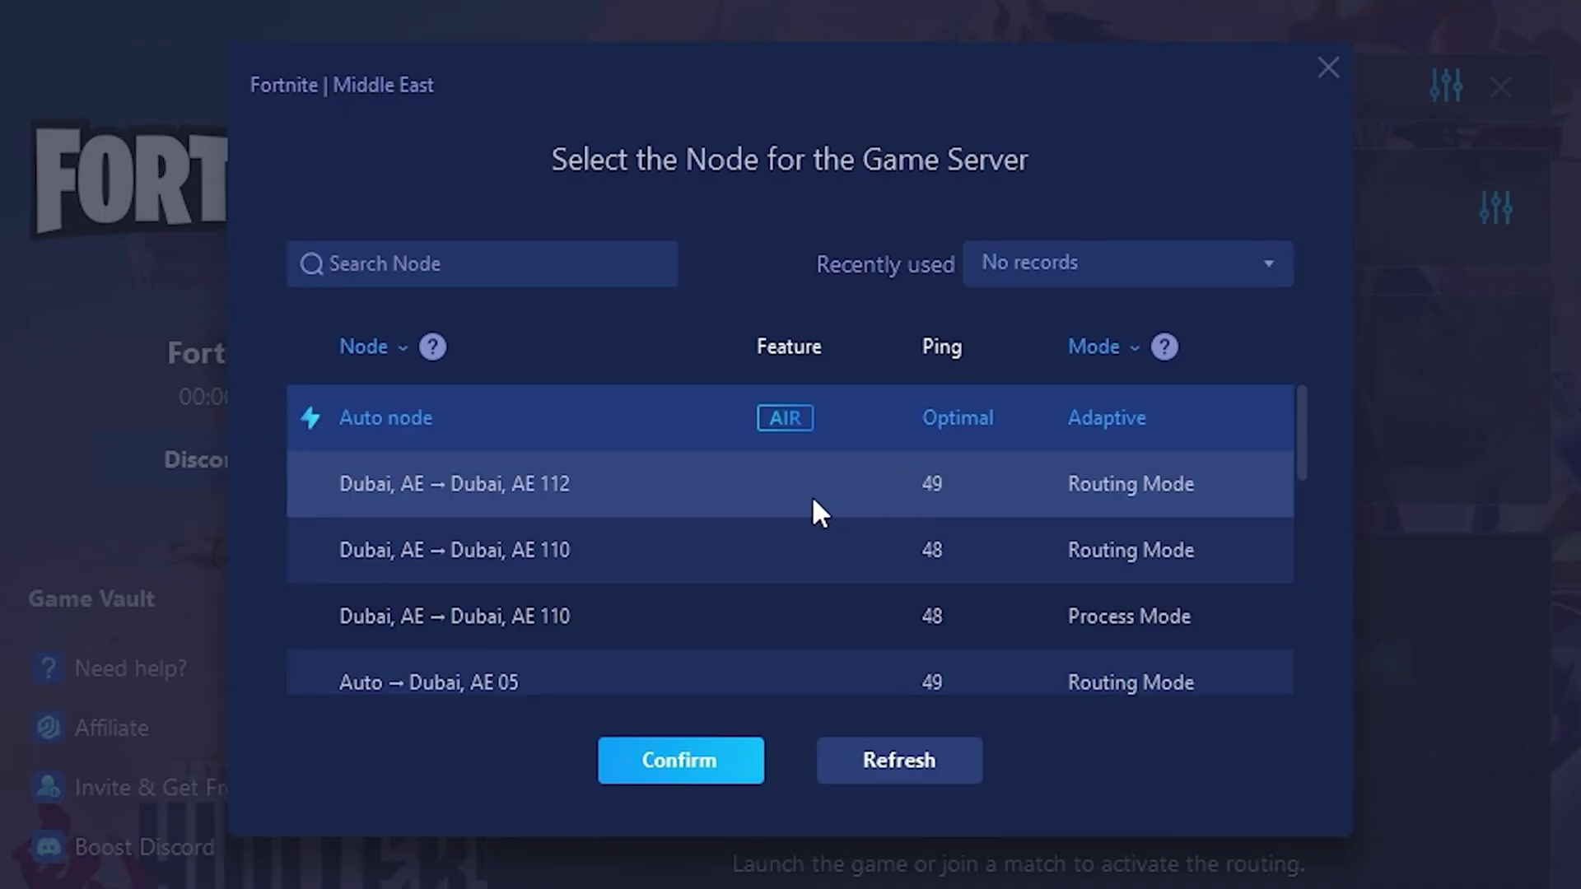
{"action": "scroll", "coordinate": [810, 512], "scroll_direction": "down", "scroll_amount": 2}
{"action": "scroll", "coordinate": [1042, 491], "scroll_direction": "down", "scroll_amount": 1}
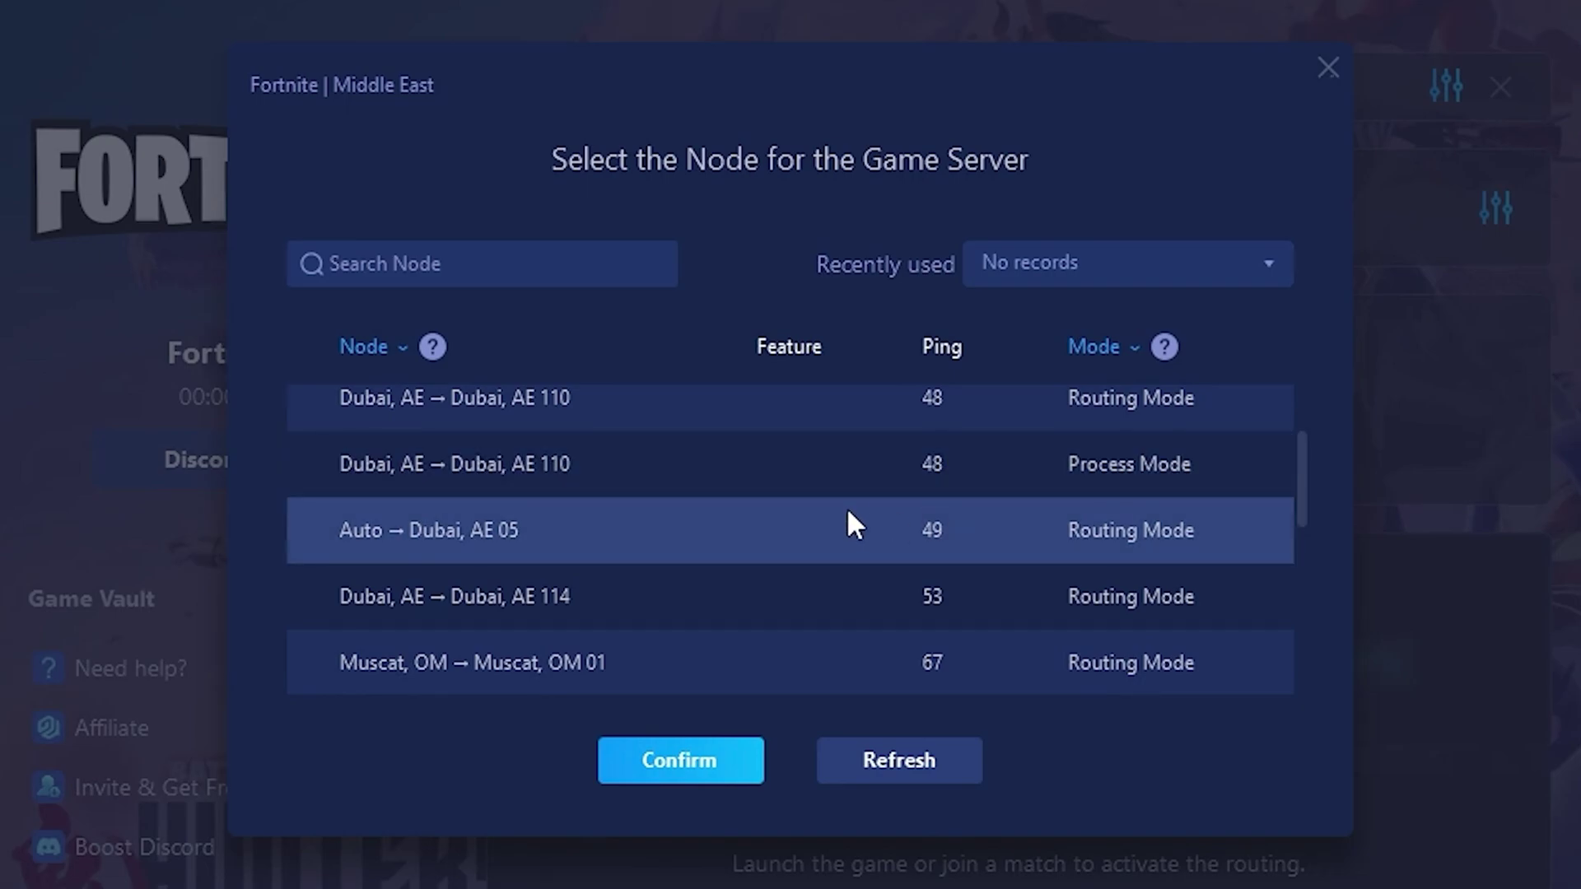
{"action": "scroll", "coordinate": [1042, 556], "scroll_direction": "up", "scroll_amount": 3}
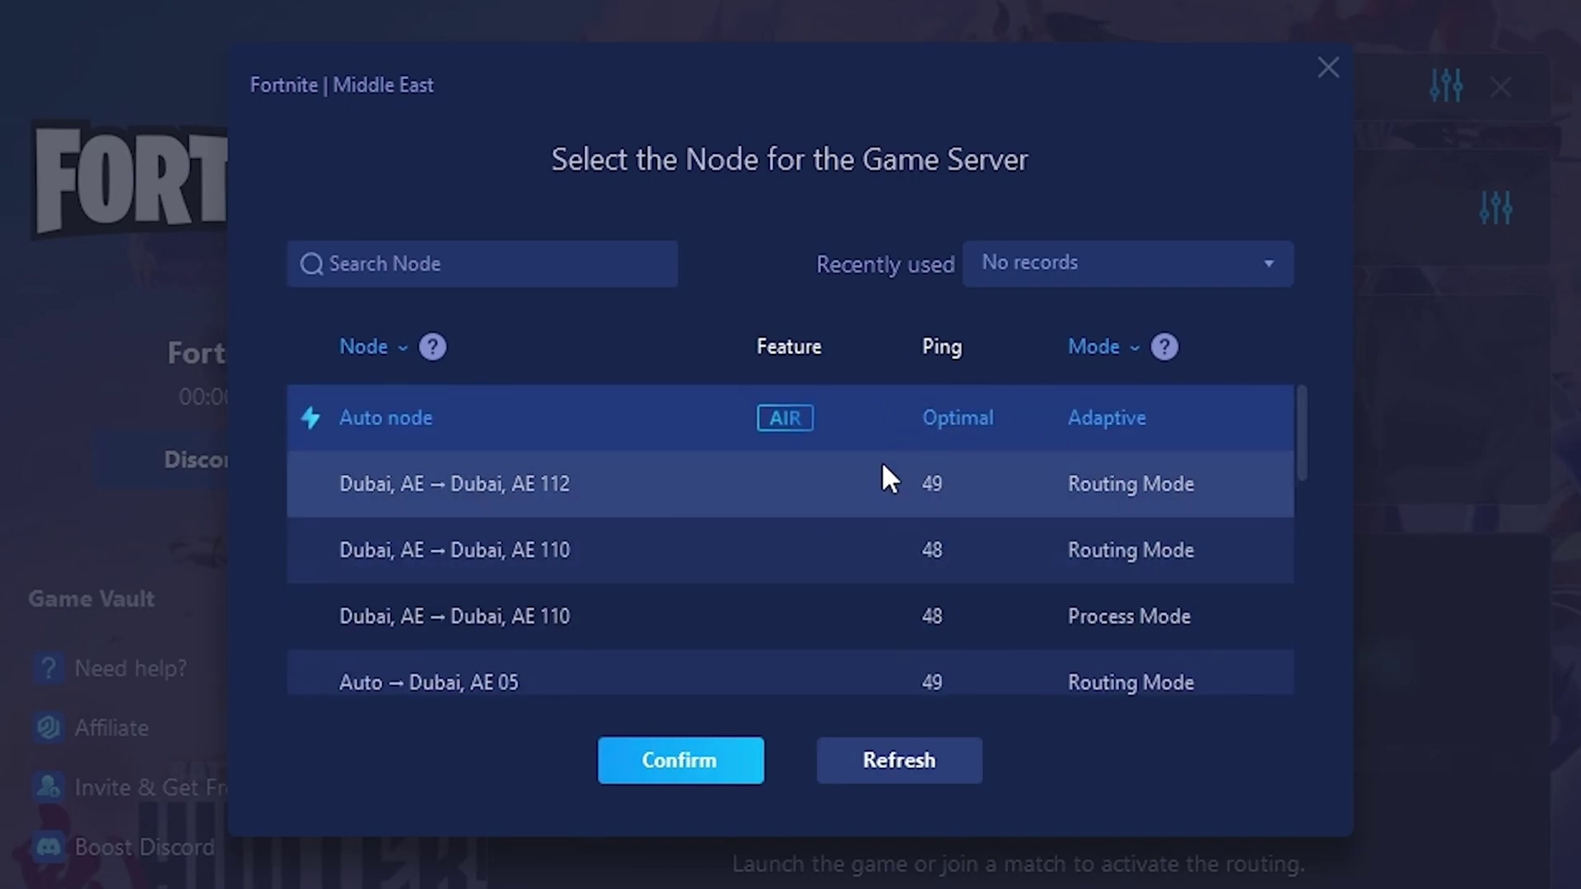
{"action": "left_click", "coordinate": [1327, 68]}
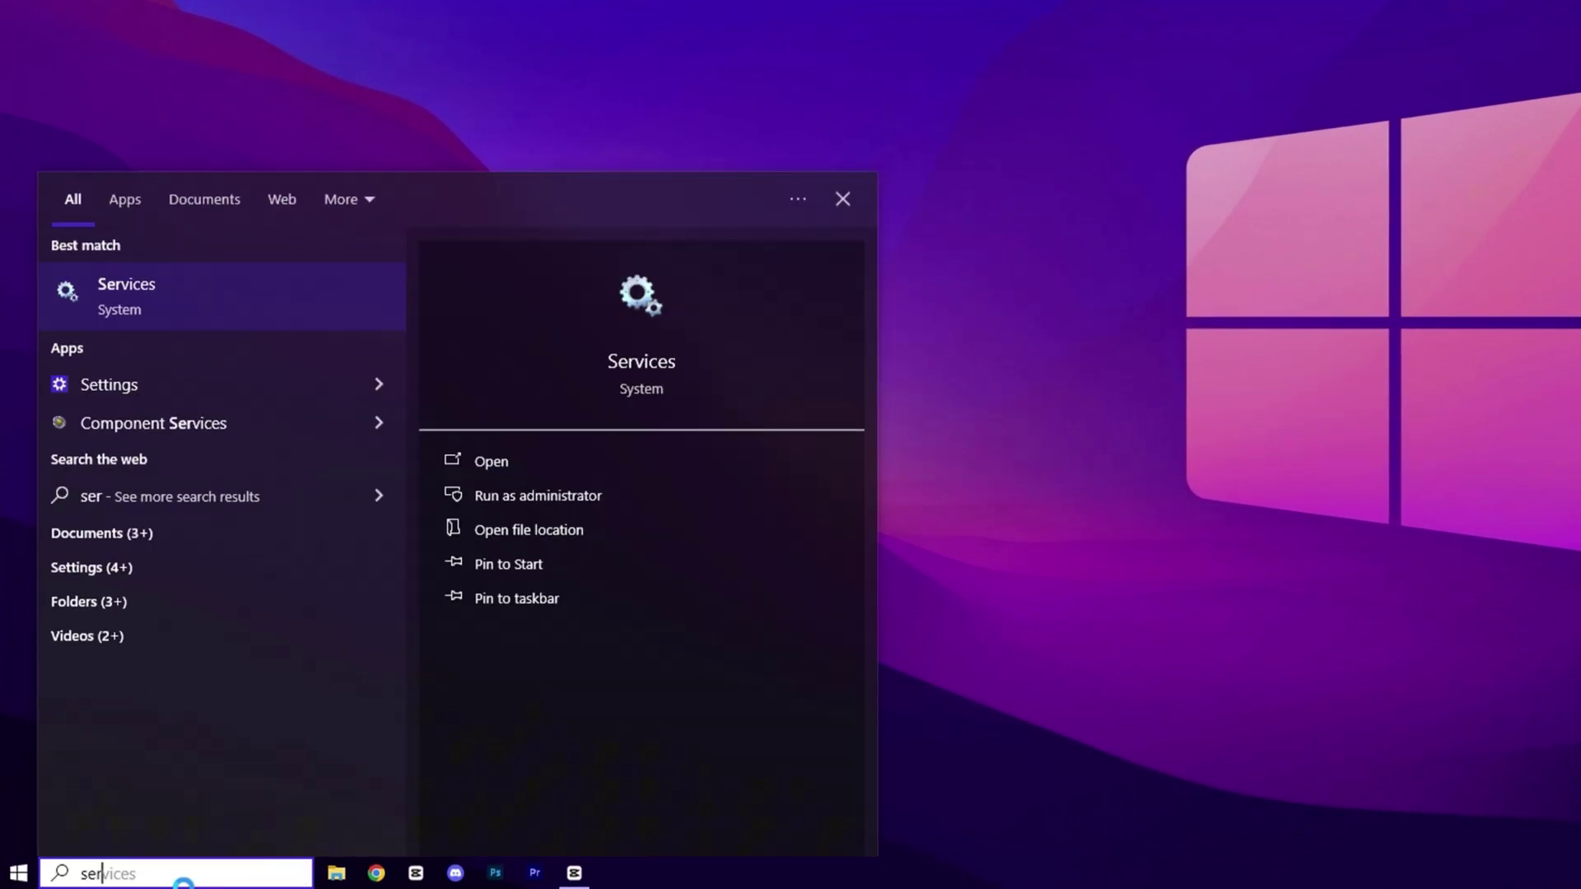
{"action": "left_click", "coordinate": [264, 300]}
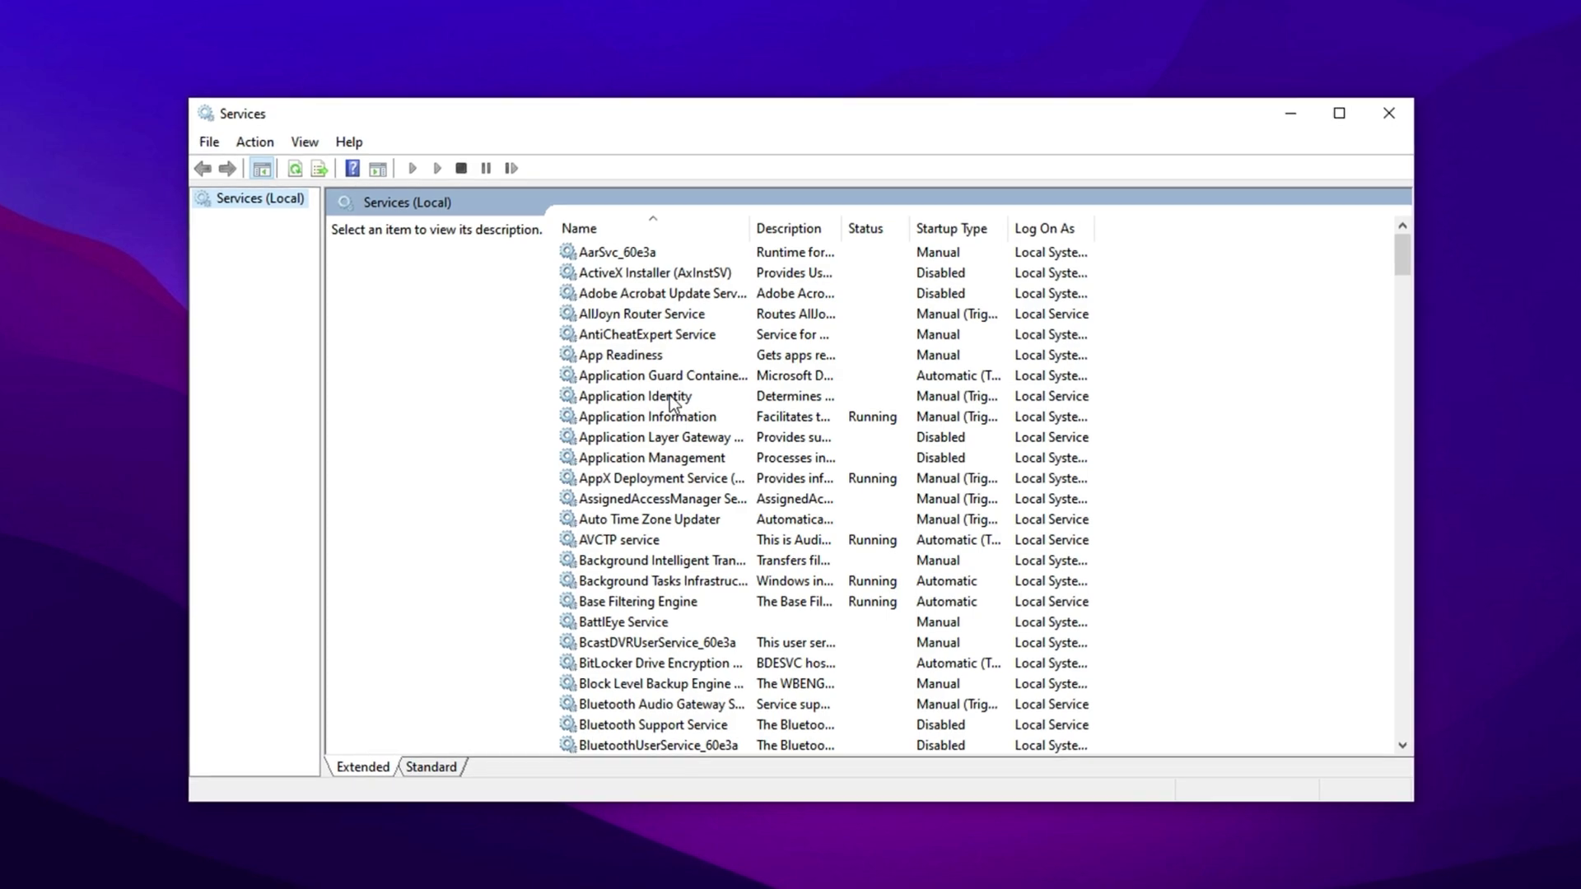
Step: Locate SysMain in Services and confirm its startup type is Disabled in Properties
{"action": "left_click", "coordinate": [669, 394]}
{"action": "key", "text": "d"}
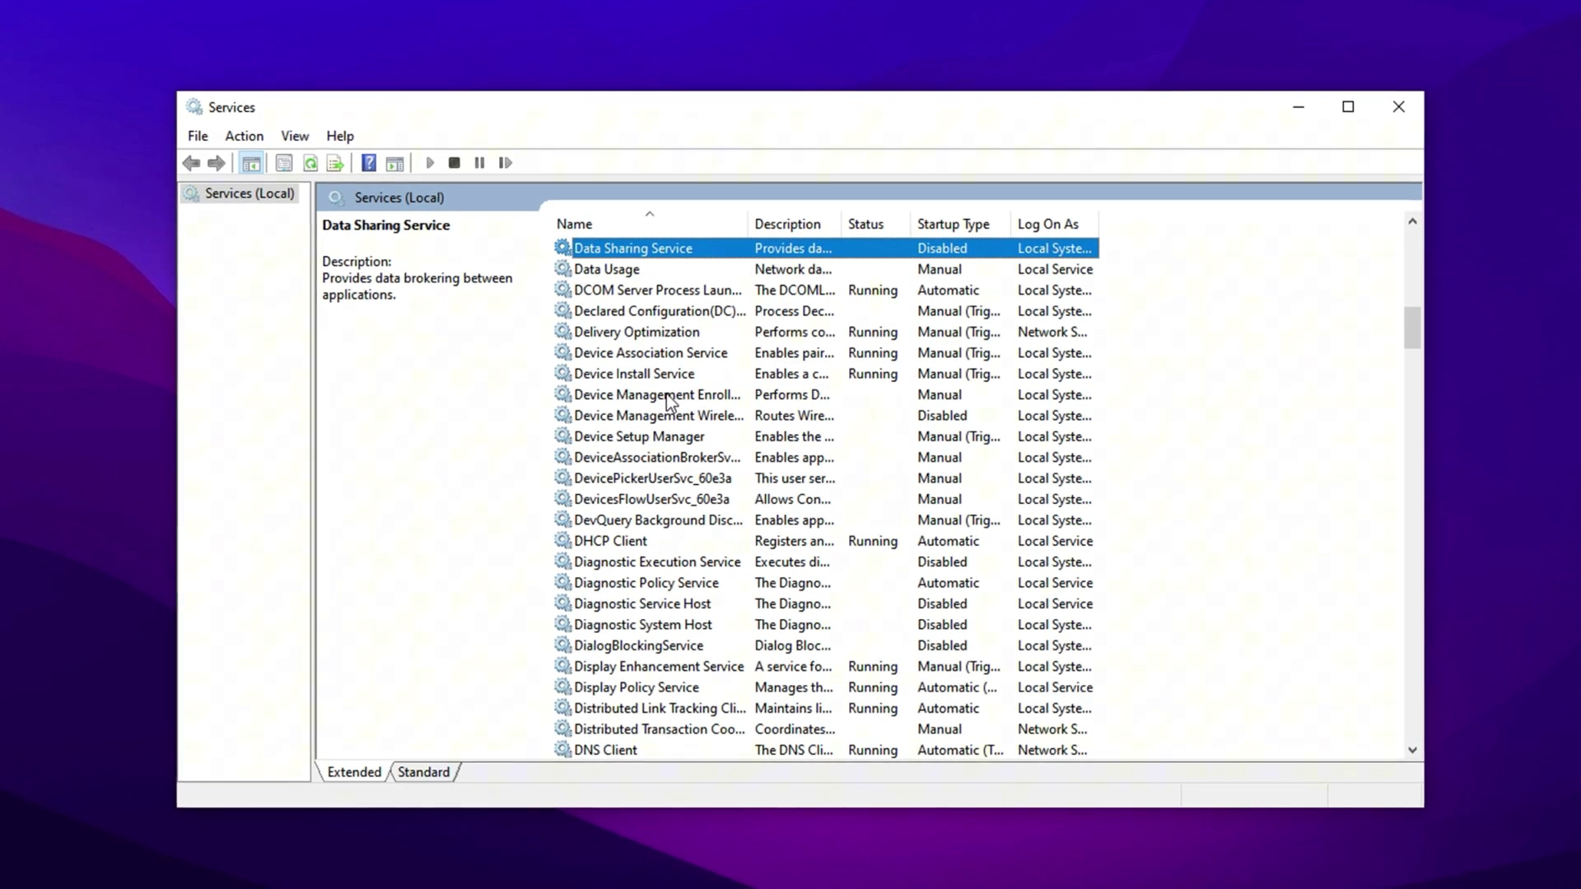
{"action": "key", "text": "s"}
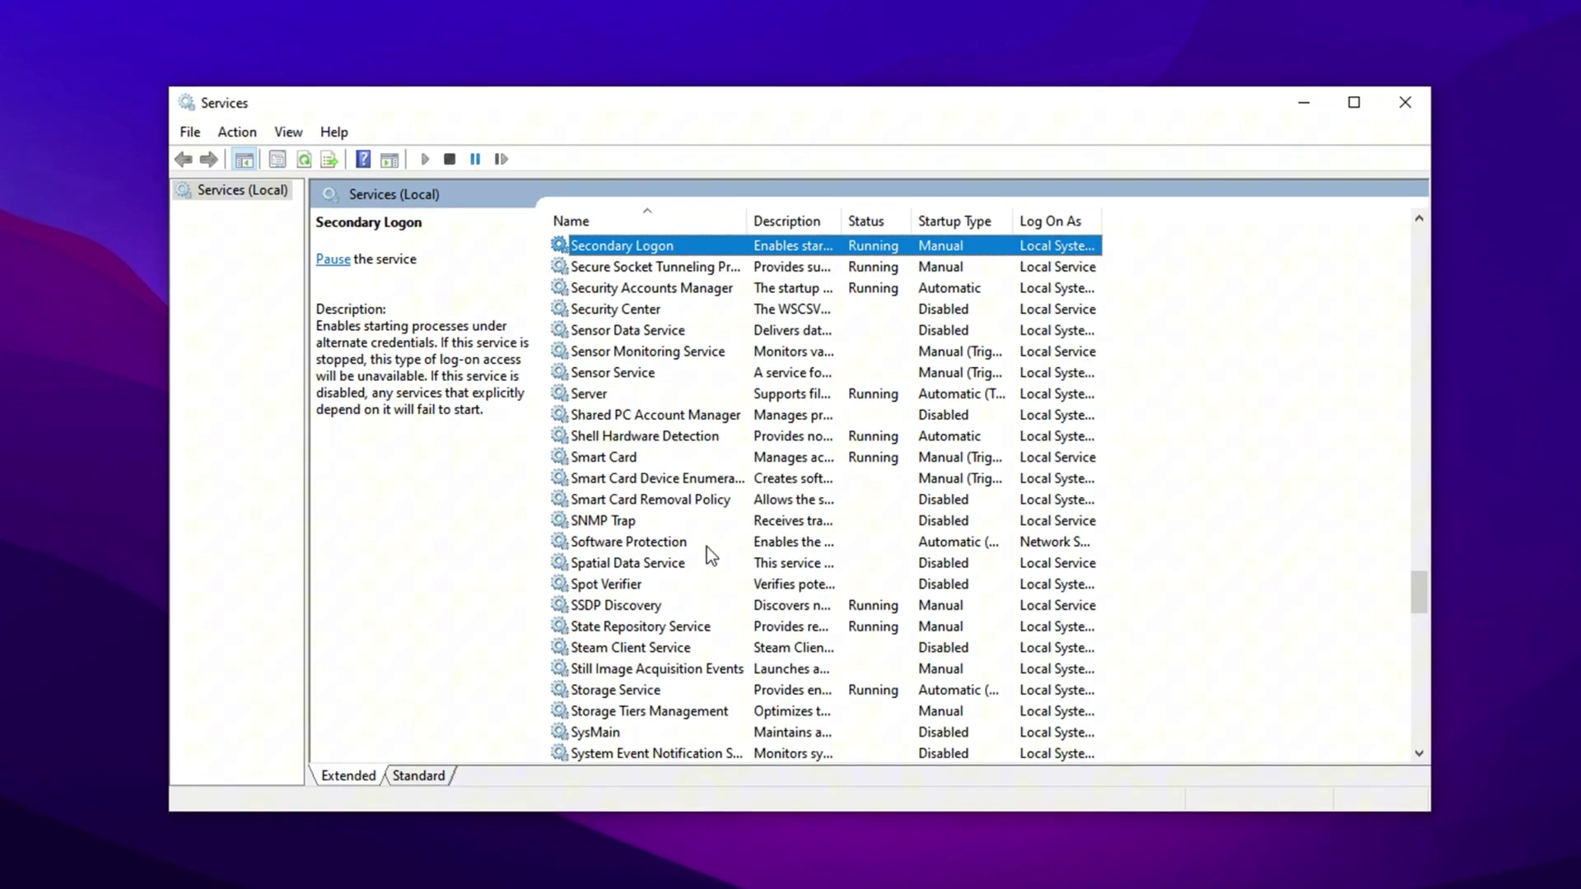
{"action": "scroll", "coordinate": [696, 568], "scroll_direction": "down", "scroll_amount": 1}
{"action": "left_click", "coordinate": [626, 669]}
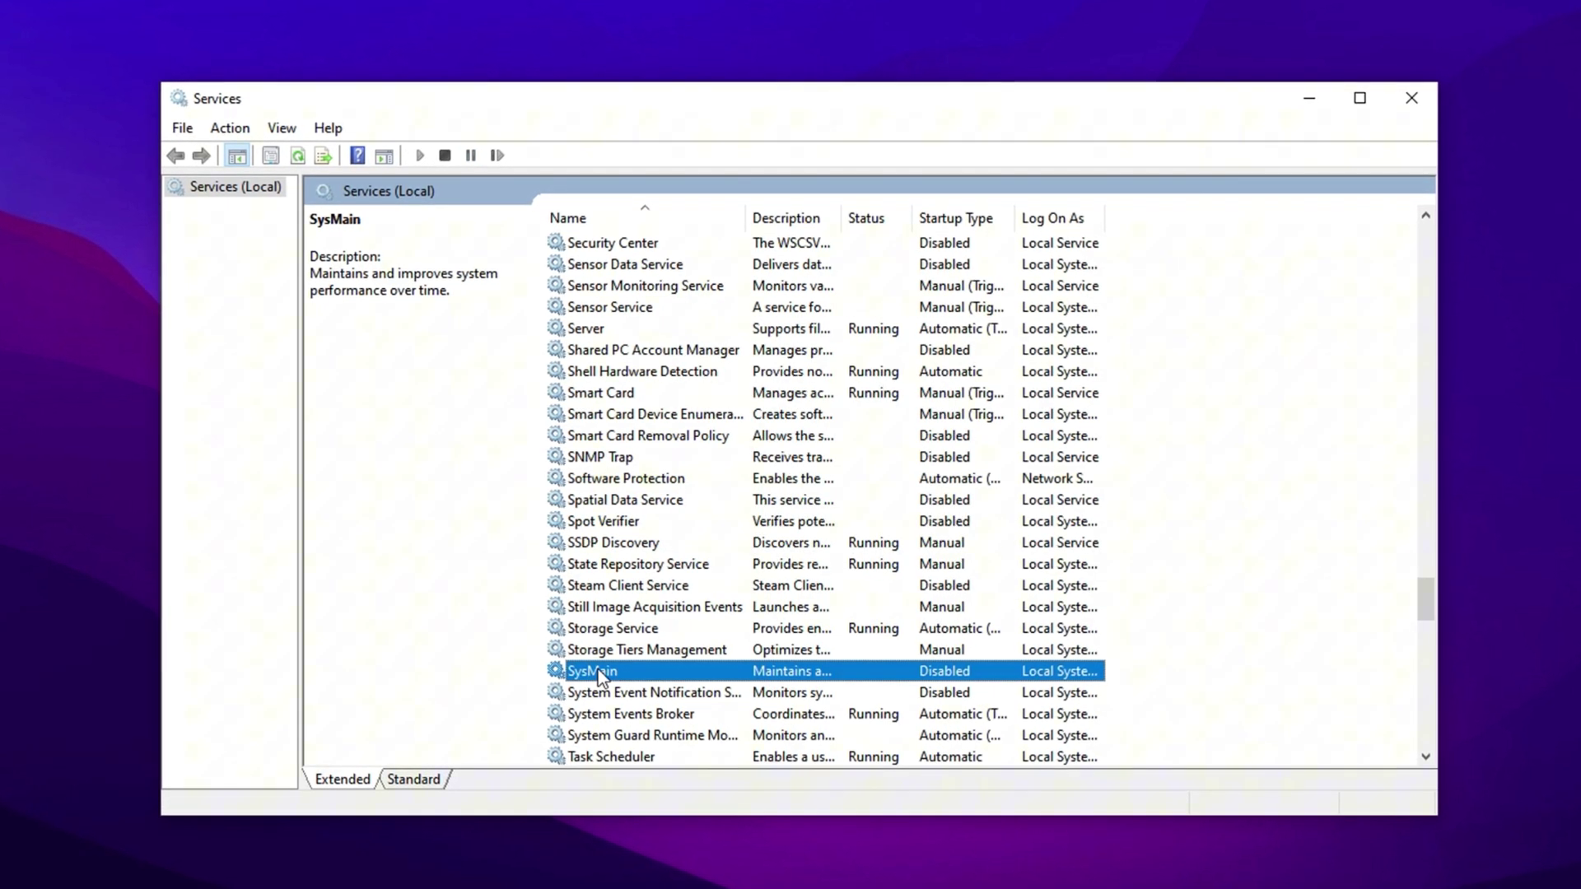
{"action": "scroll", "coordinate": [674, 634], "scroll_direction": "down", "scroll_amount": 3}
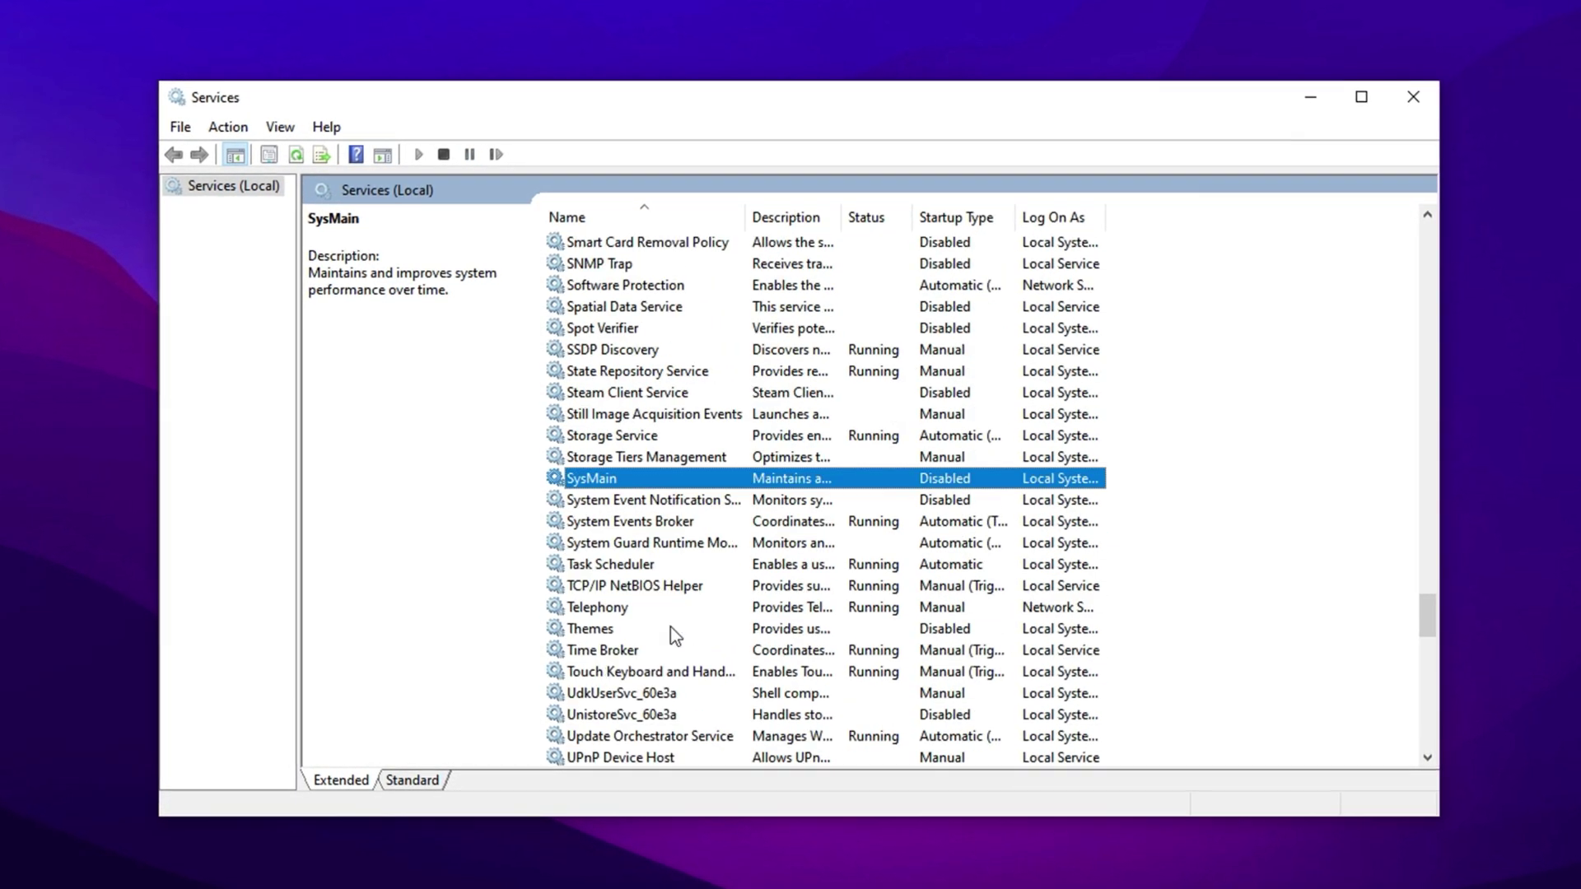
{"action": "right_click", "coordinate": [626, 488]}
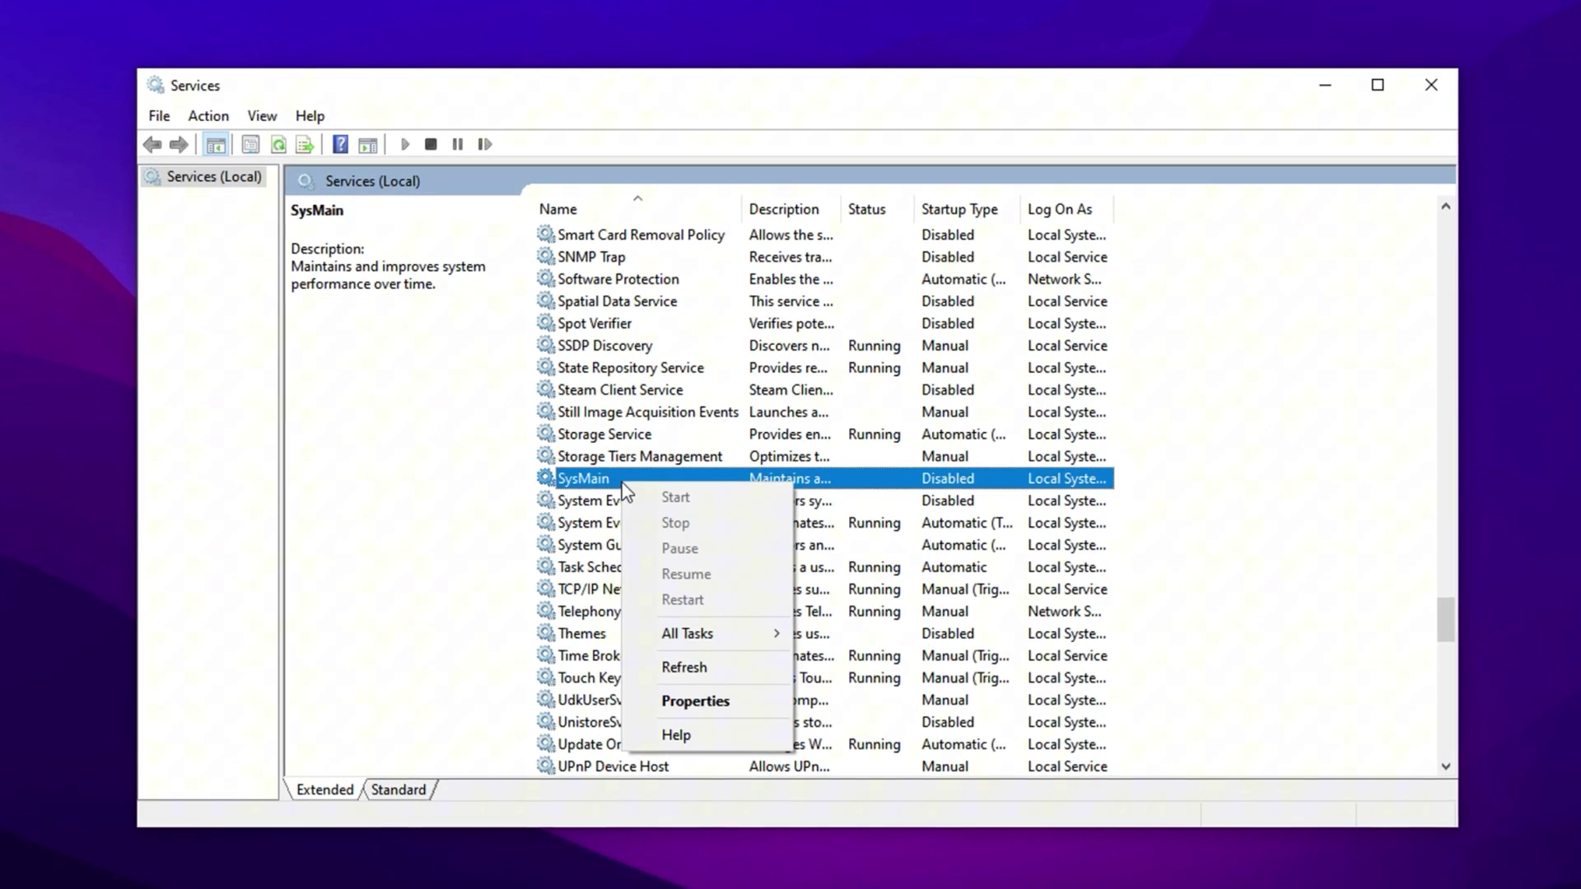
{"action": "left_click", "coordinate": [672, 701]}
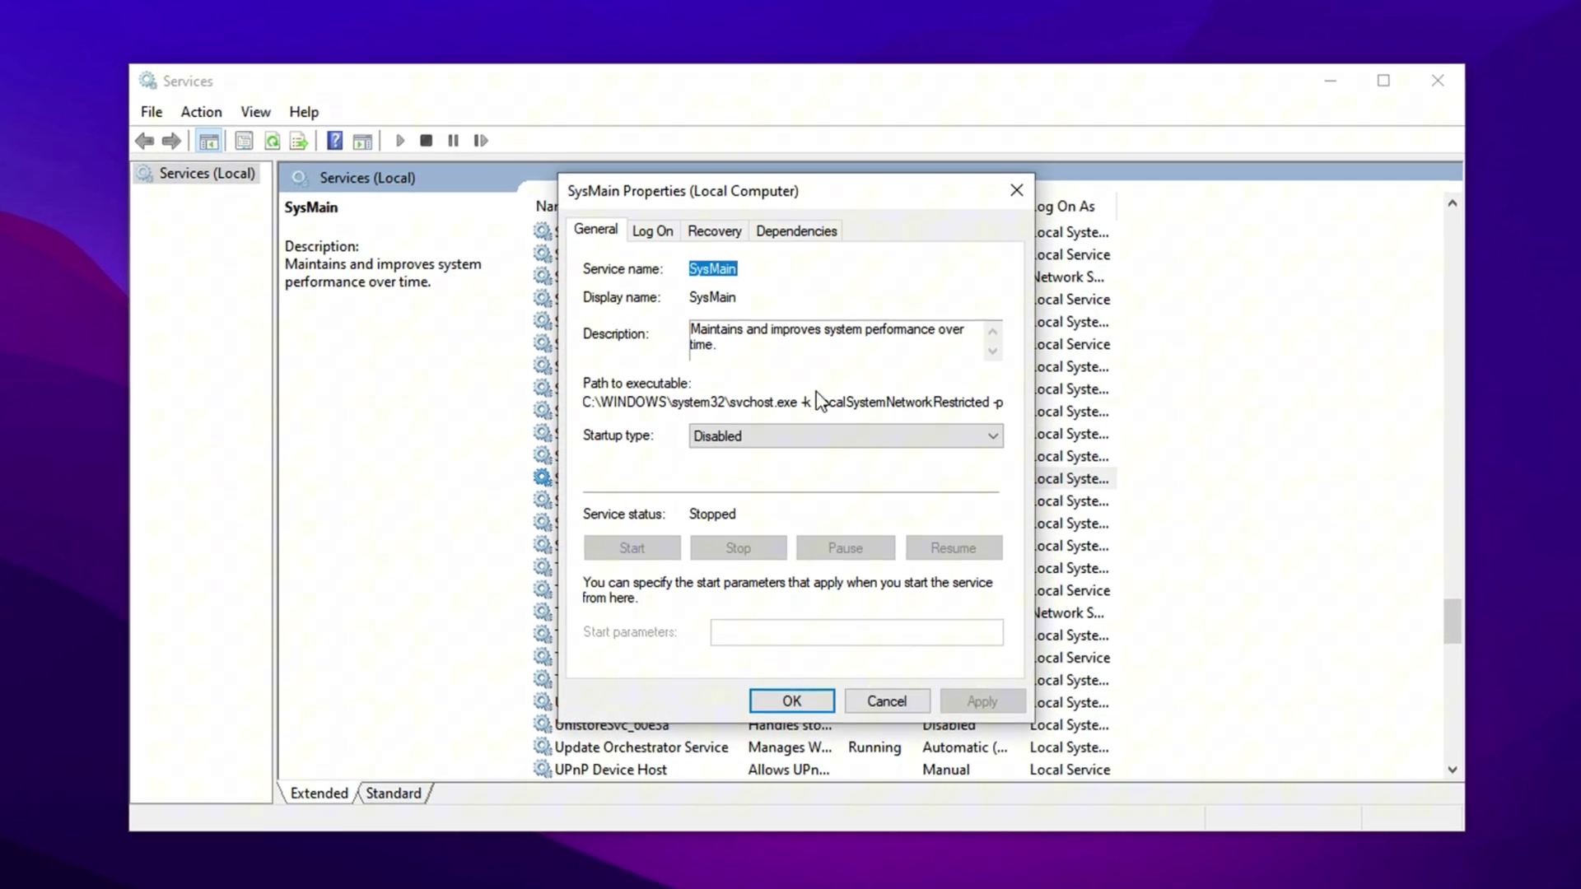
{"action": "left_click", "coordinate": [745, 436]}
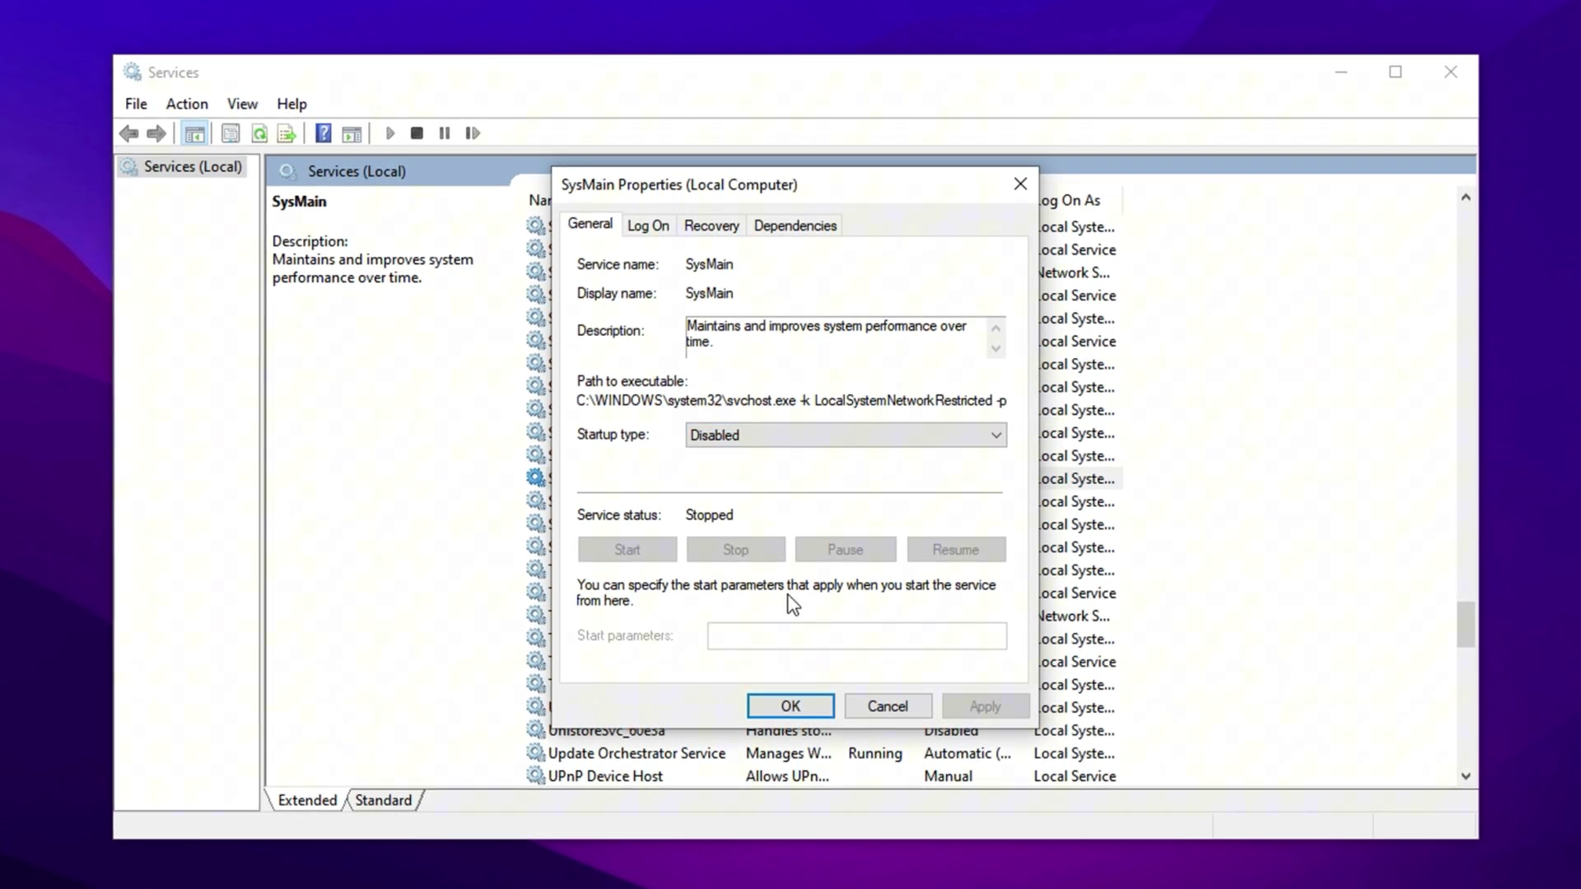
{"action": "left_click", "coordinate": [792, 705]}
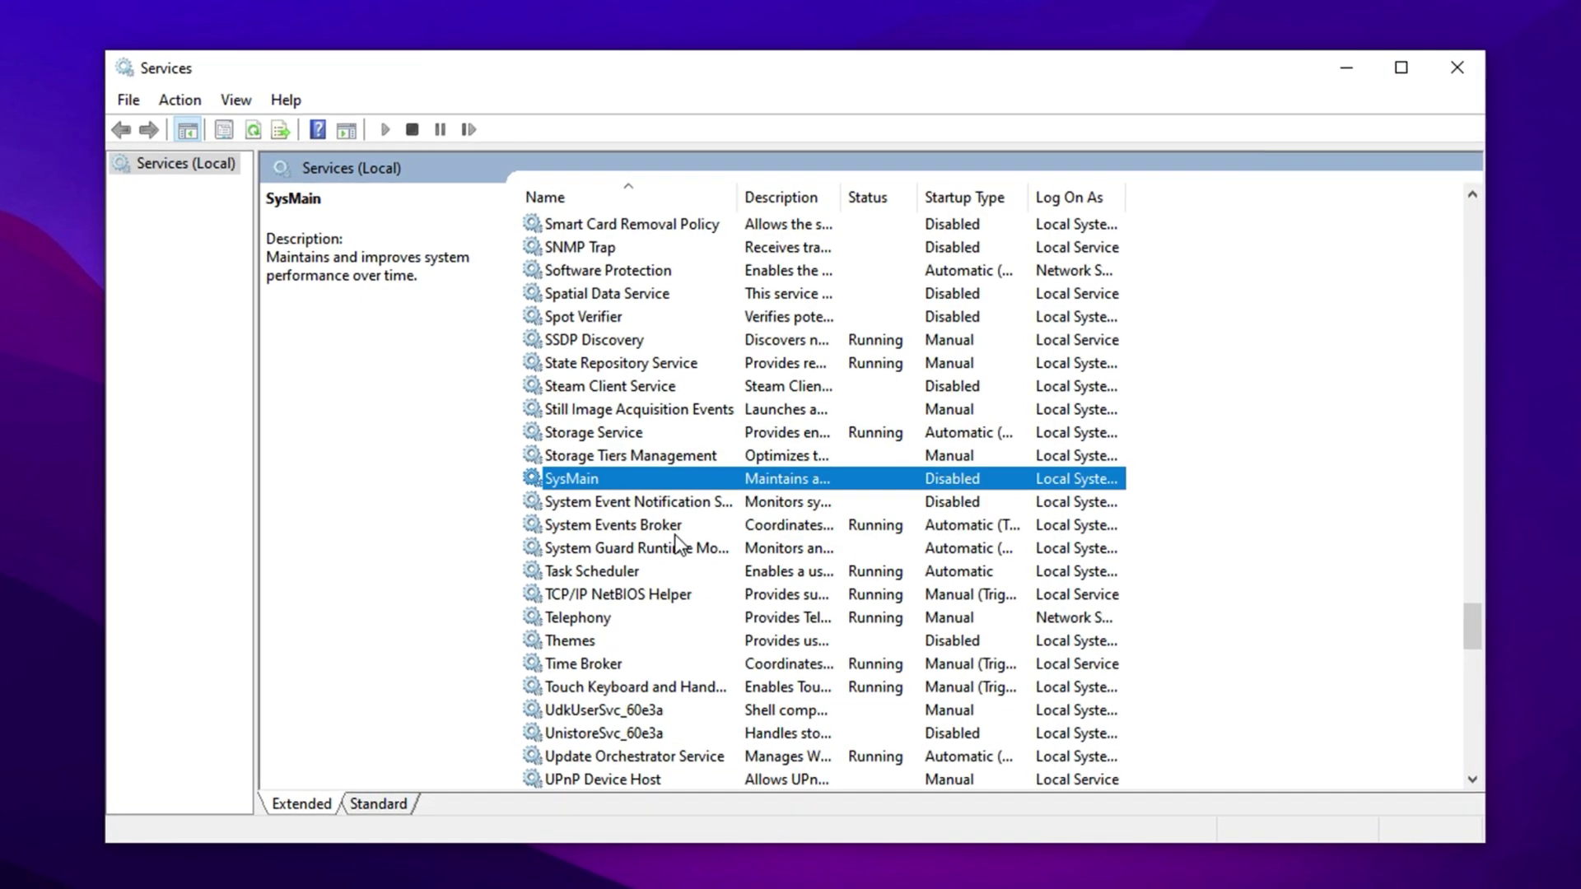
Step: Set the Windows Search service's startup type to Disabled
{"action": "key", "text": "w"}
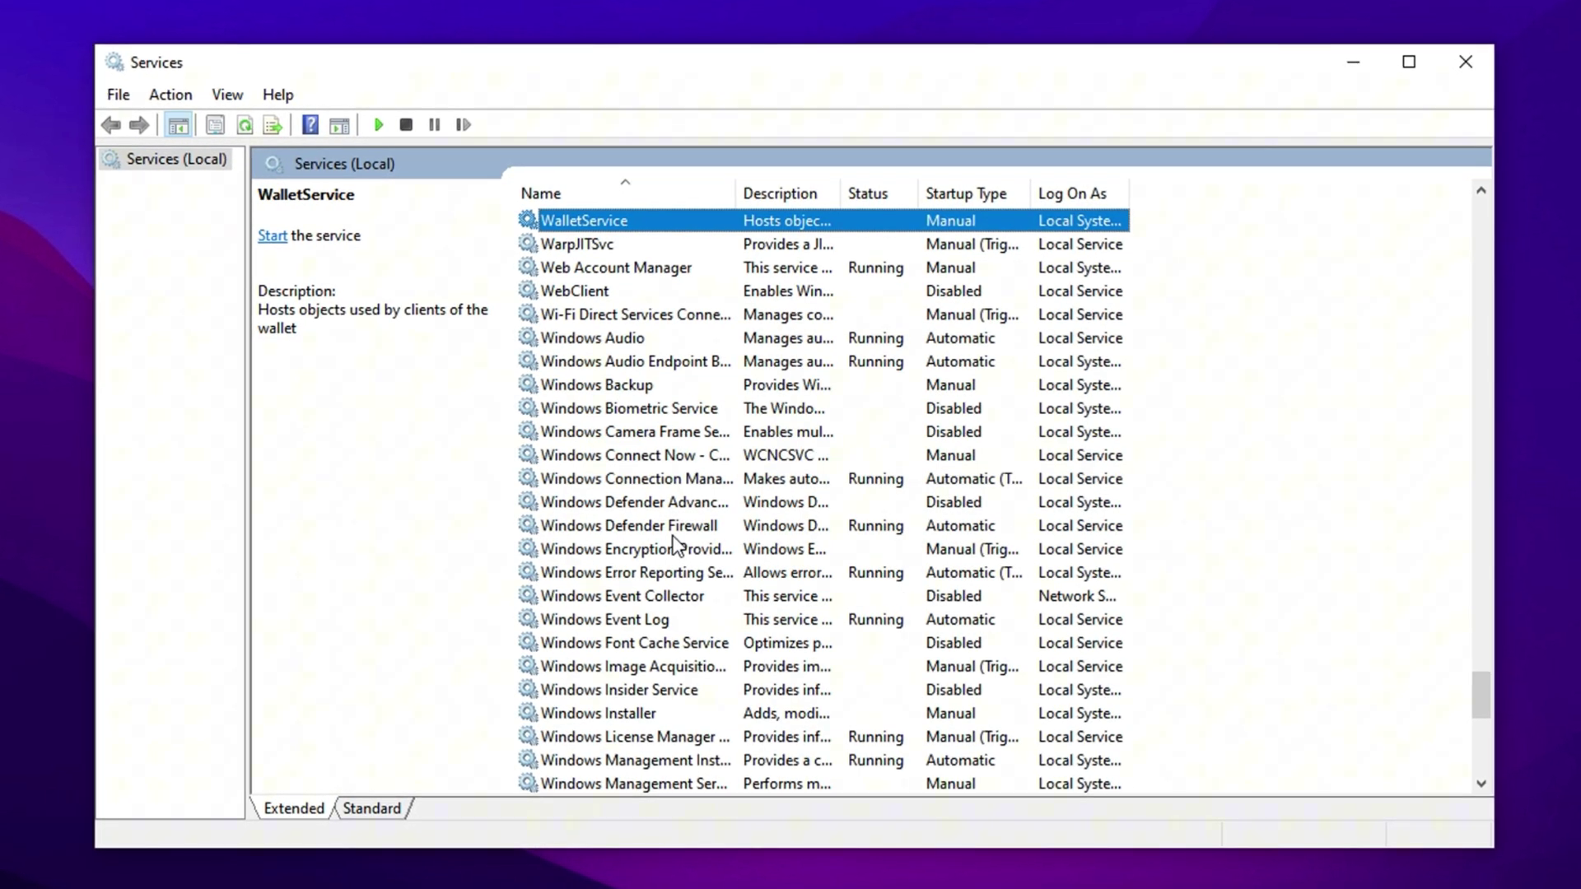
{"action": "scroll", "coordinate": [674, 544], "scroll_direction": "down", "scroll_amount": 3}
{"action": "scroll", "coordinate": [674, 543], "scroll_direction": "down", "scroll_amount": 3}
{"action": "scroll", "coordinate": [673, 543], "scroll_direction": "down", "scroll_amount": 1}
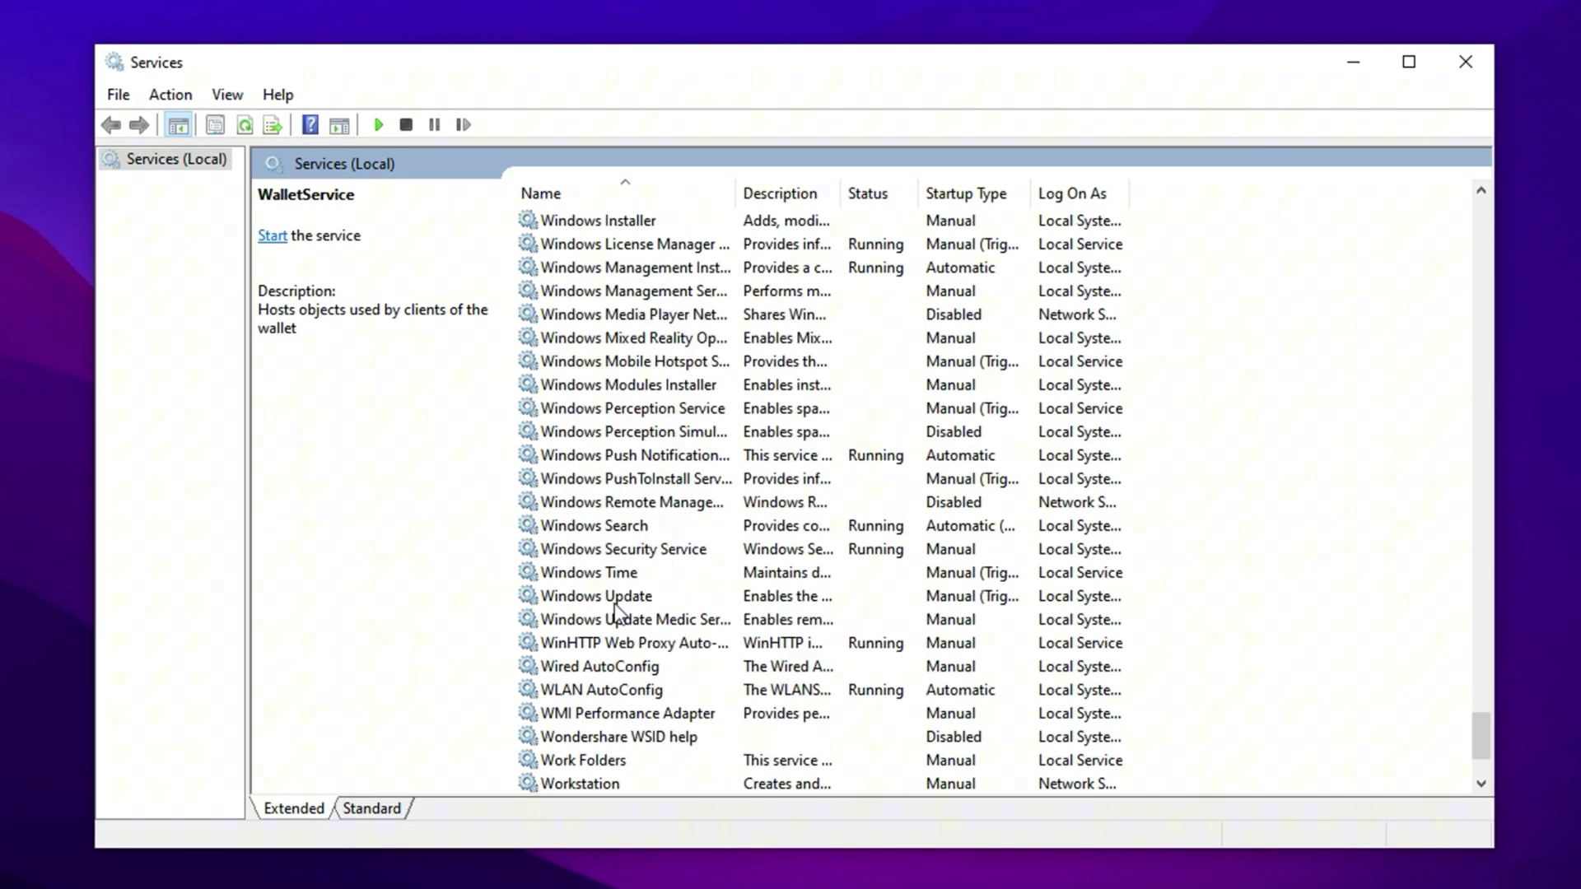
{"action": "right_click", "coordinate": [626, 531]}
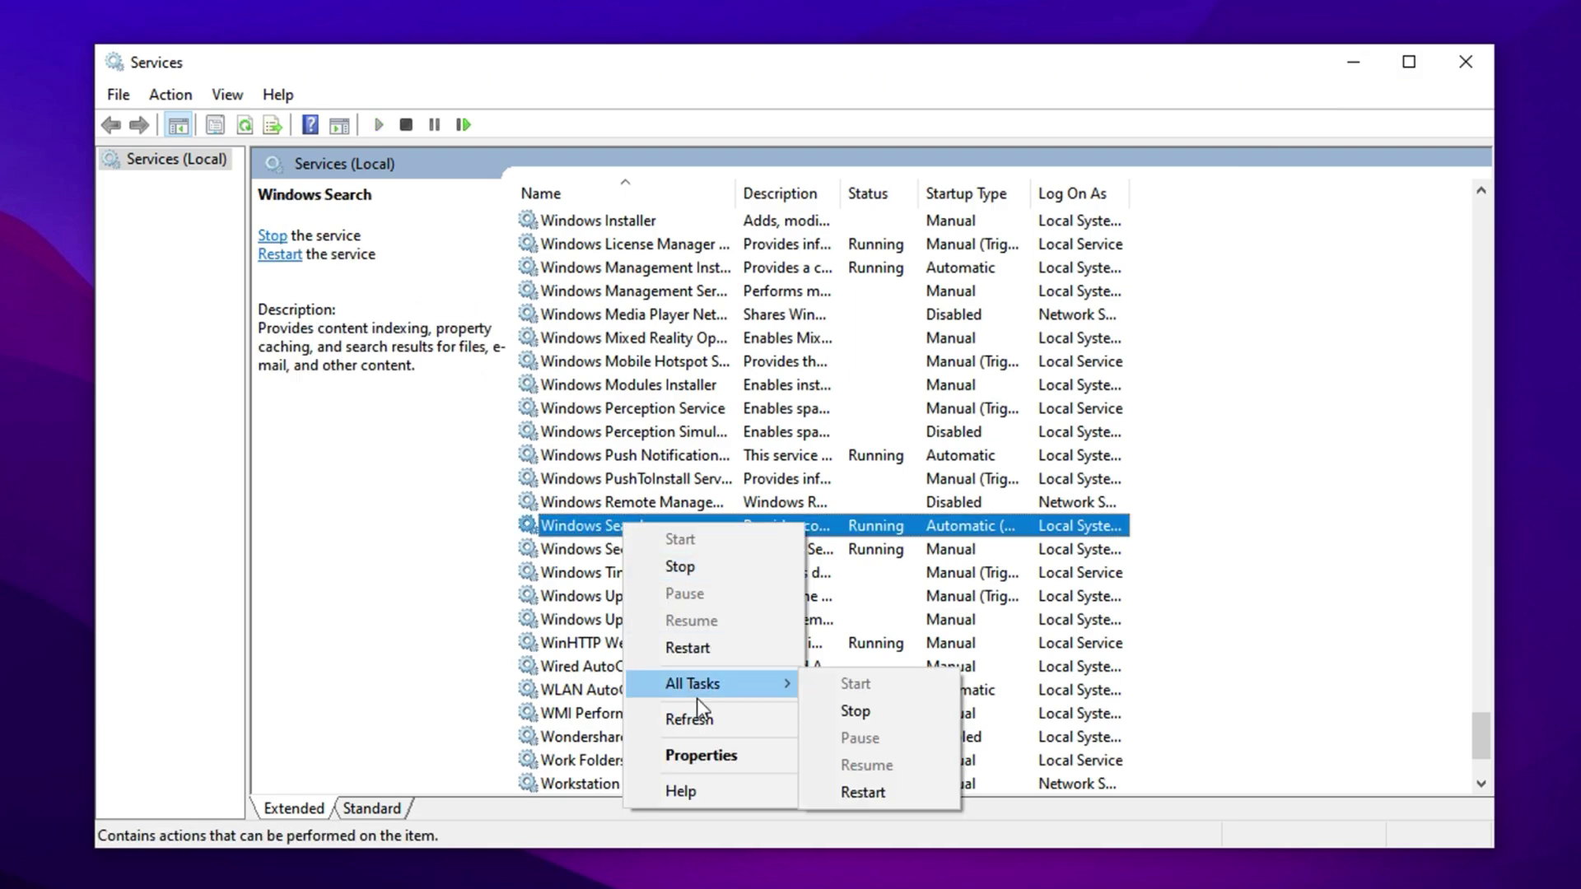
{"action": "left_click", "coordinate": [805, 755]}
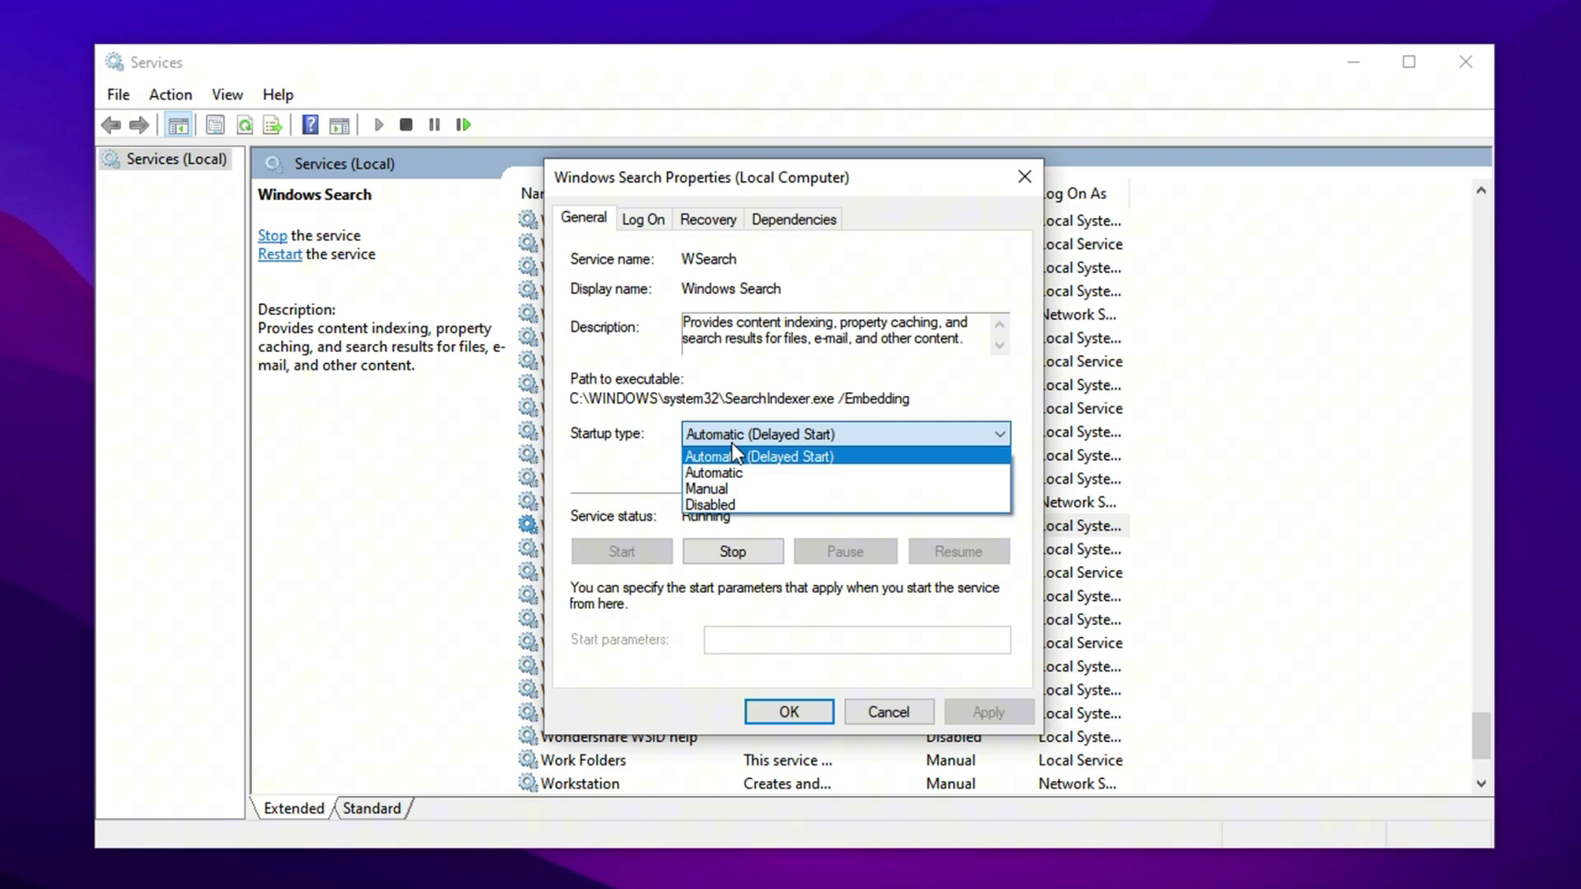
{"action": "left_click", "coordinate": [735, 505]}
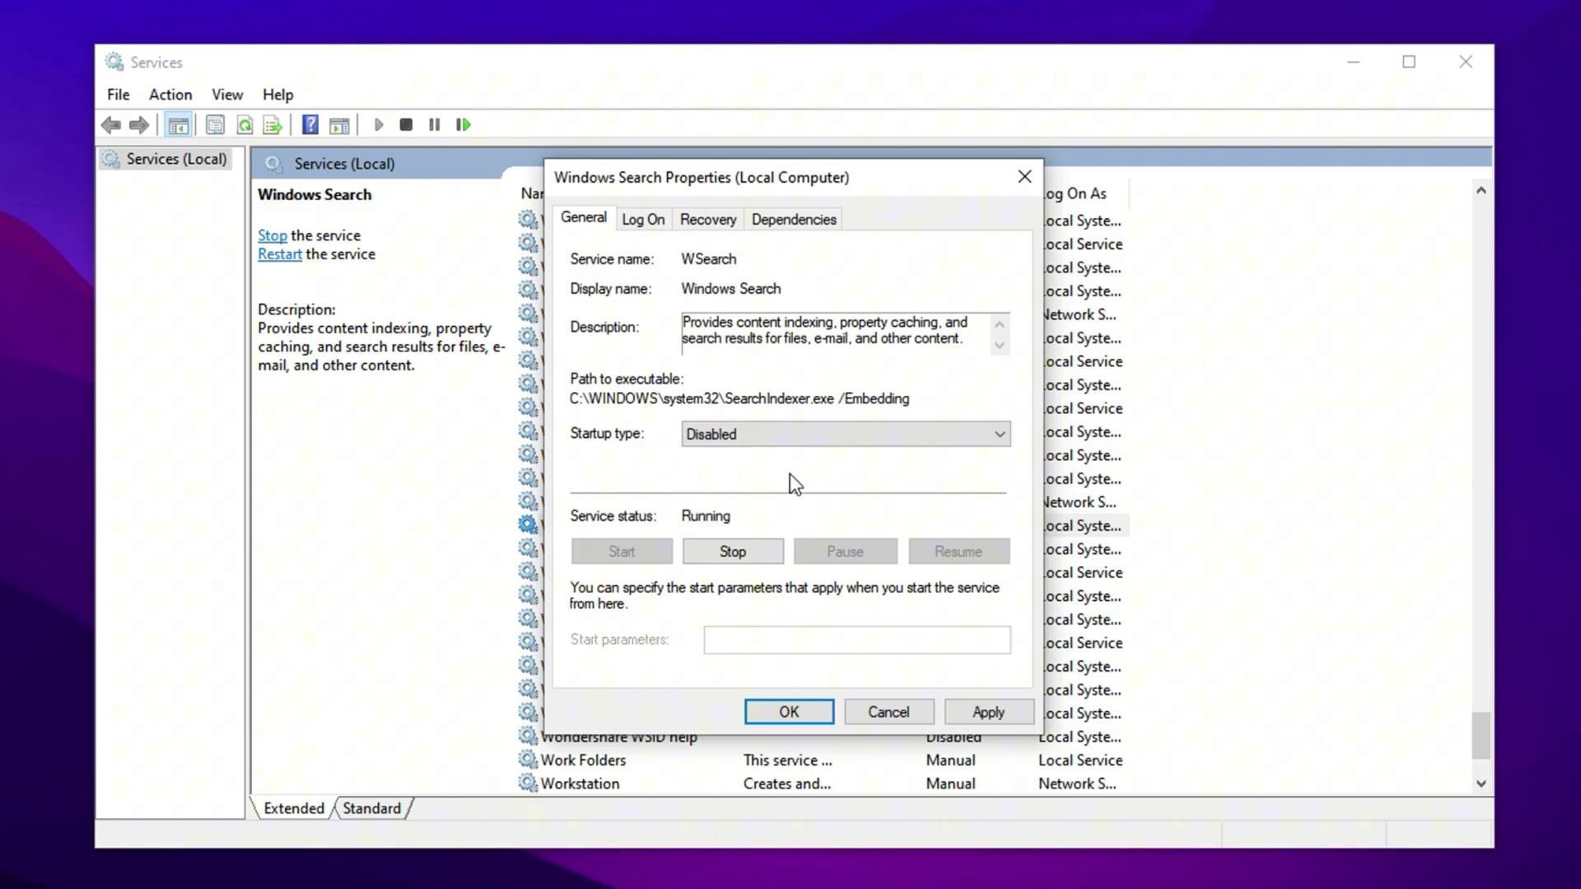
{"action": "left_click", "coordinate": [824, 713]}
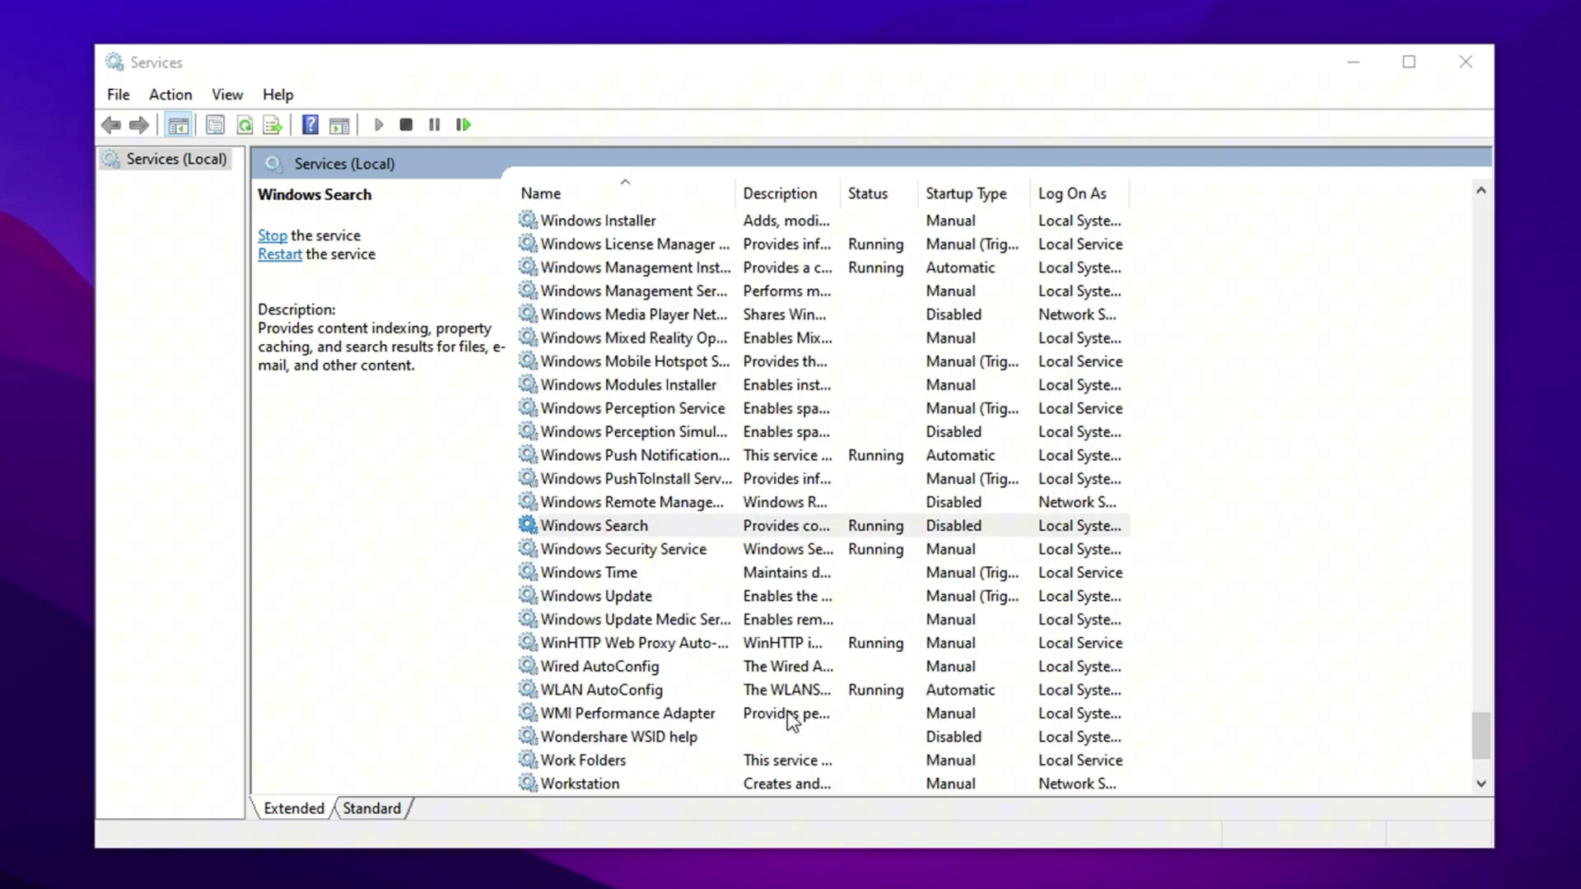
Step: Stop the running Windows Search service
{"action": "right_click", "coordinate": [606, 531]}
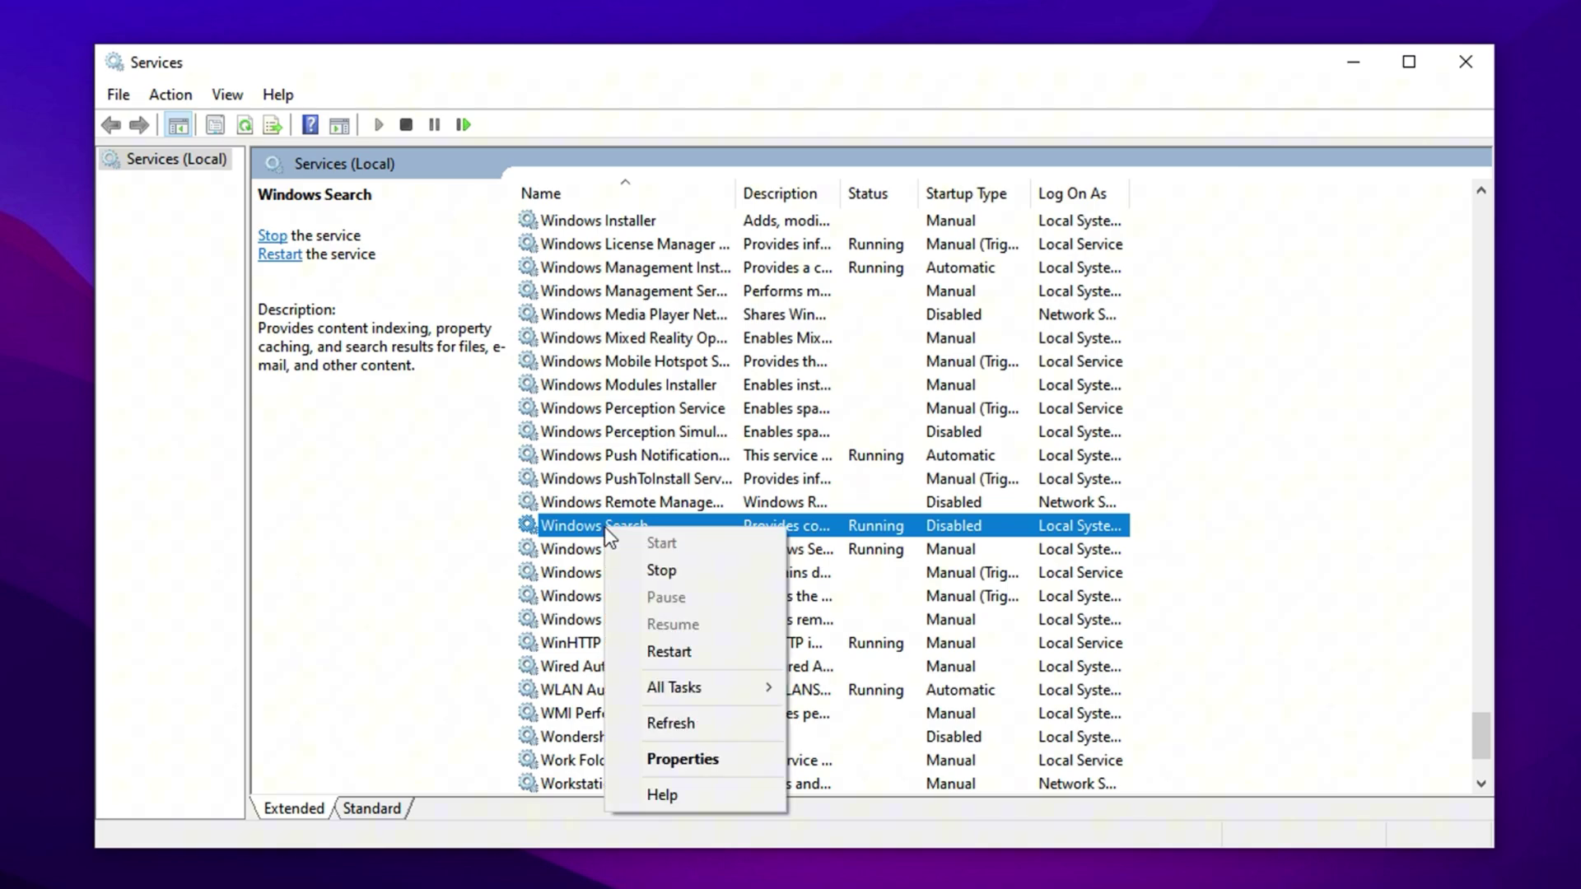
{"action": "left_click", "coordinate": [650, 571]}
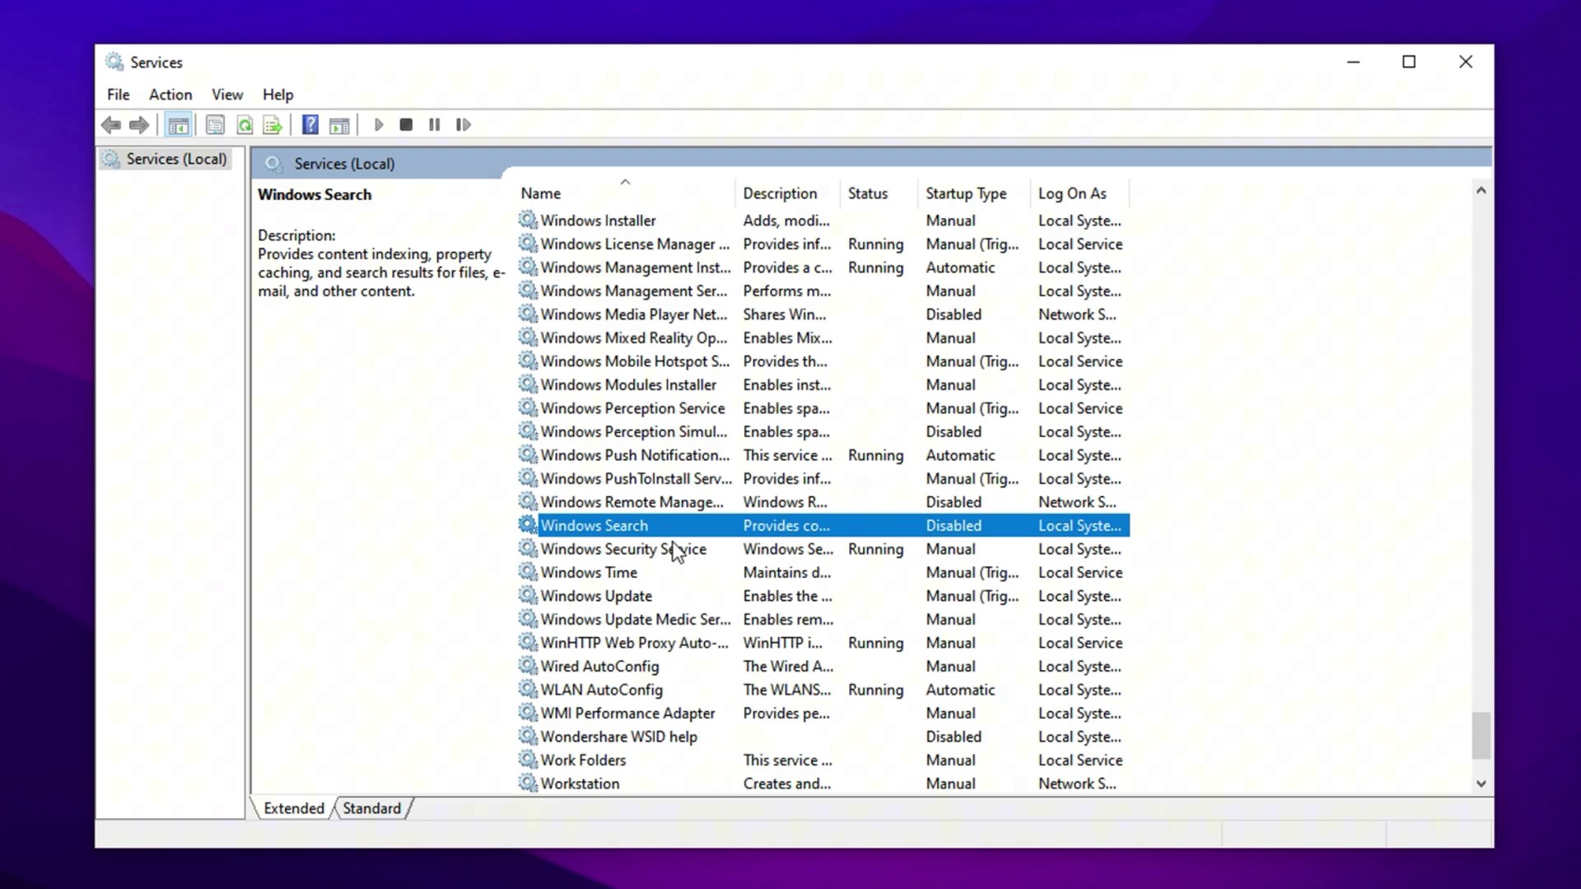
{"action": "scroll", "coordinate": [675, 550], "scroll_direction": "up", "scroll_amount": 4}
{"action": "scroll", "coordinate": [675, 550], "scroll_direction": "up", "scroll_amount": 3}
{"action": "scroll", "coordinate": [676, 550], "scroll_direction": "up", "scroll_amount": 3}
{"action": "scroll", "coordinate": [675, 550], "scroll_direction": "up", "scroll_amount": 1}
{"action": "scroll", "coordinate": [675, 550], "scroll_direction": "down", "scroll_amount": 4}
{"action": "scroll", "coordinate": [675, 550], "scroll_direction": "down", "scroll_amount": 3}
{"action": "scroll", "coordinate": [676, 550], "scroll_direction": "down", "scroll_amount": 4}
{"action": "scroll", "coordinate": [675, 550], "scroll_direction": "down", "scroll_amount": 2}
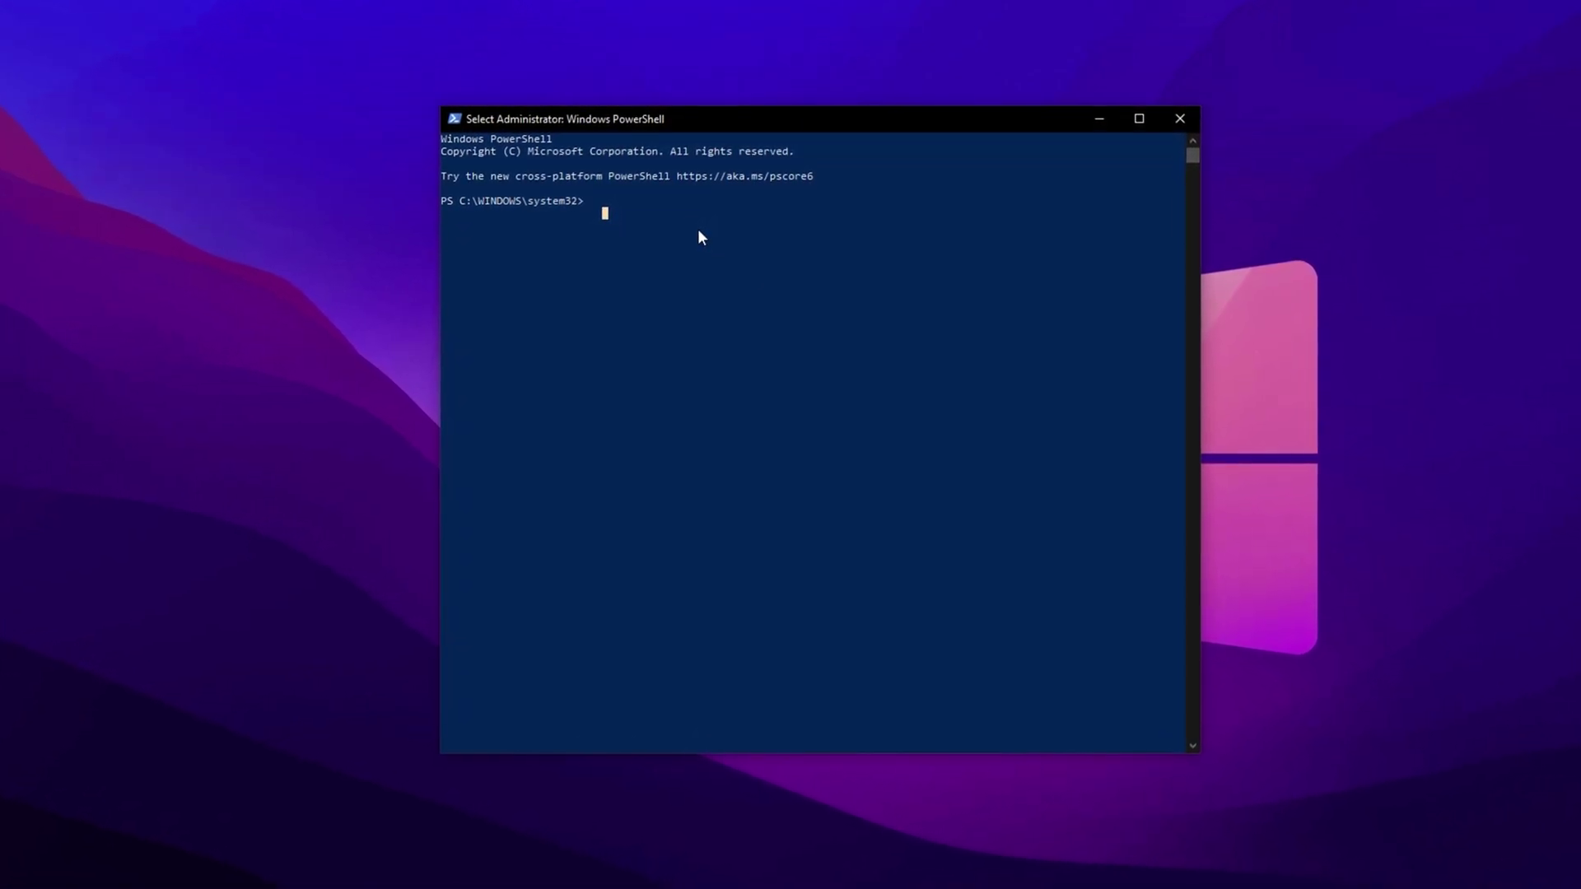
Step: Run Disable-MMAgent -mc in PowerShell to turn off memory compression
{"action": "type", "text": "Disable-MMAgent -mc"}
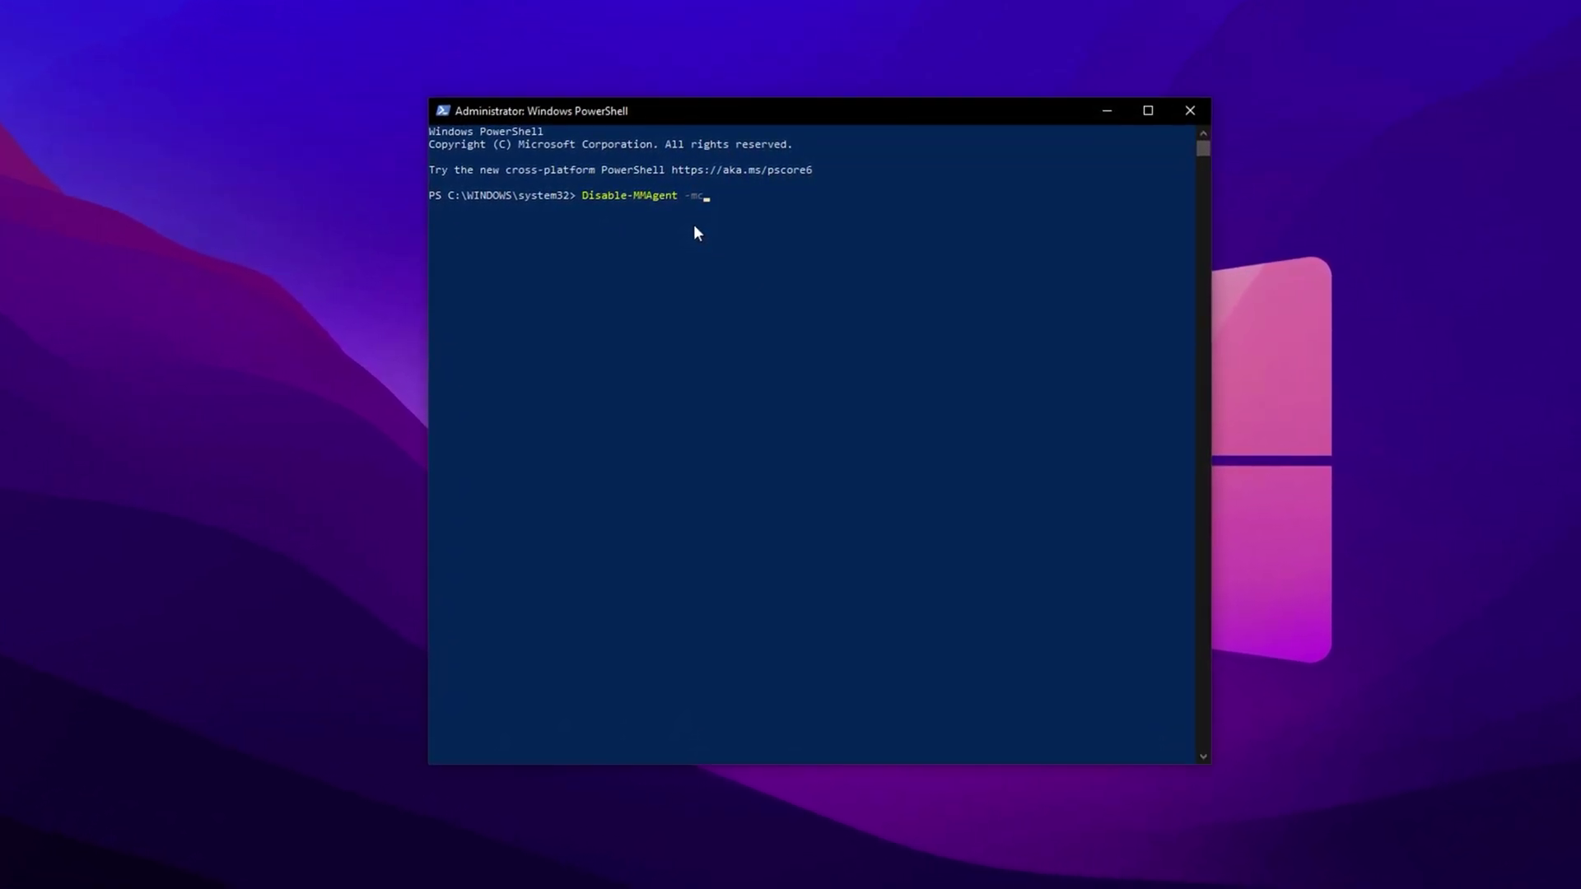
{"action": "key", "text": "Return"}
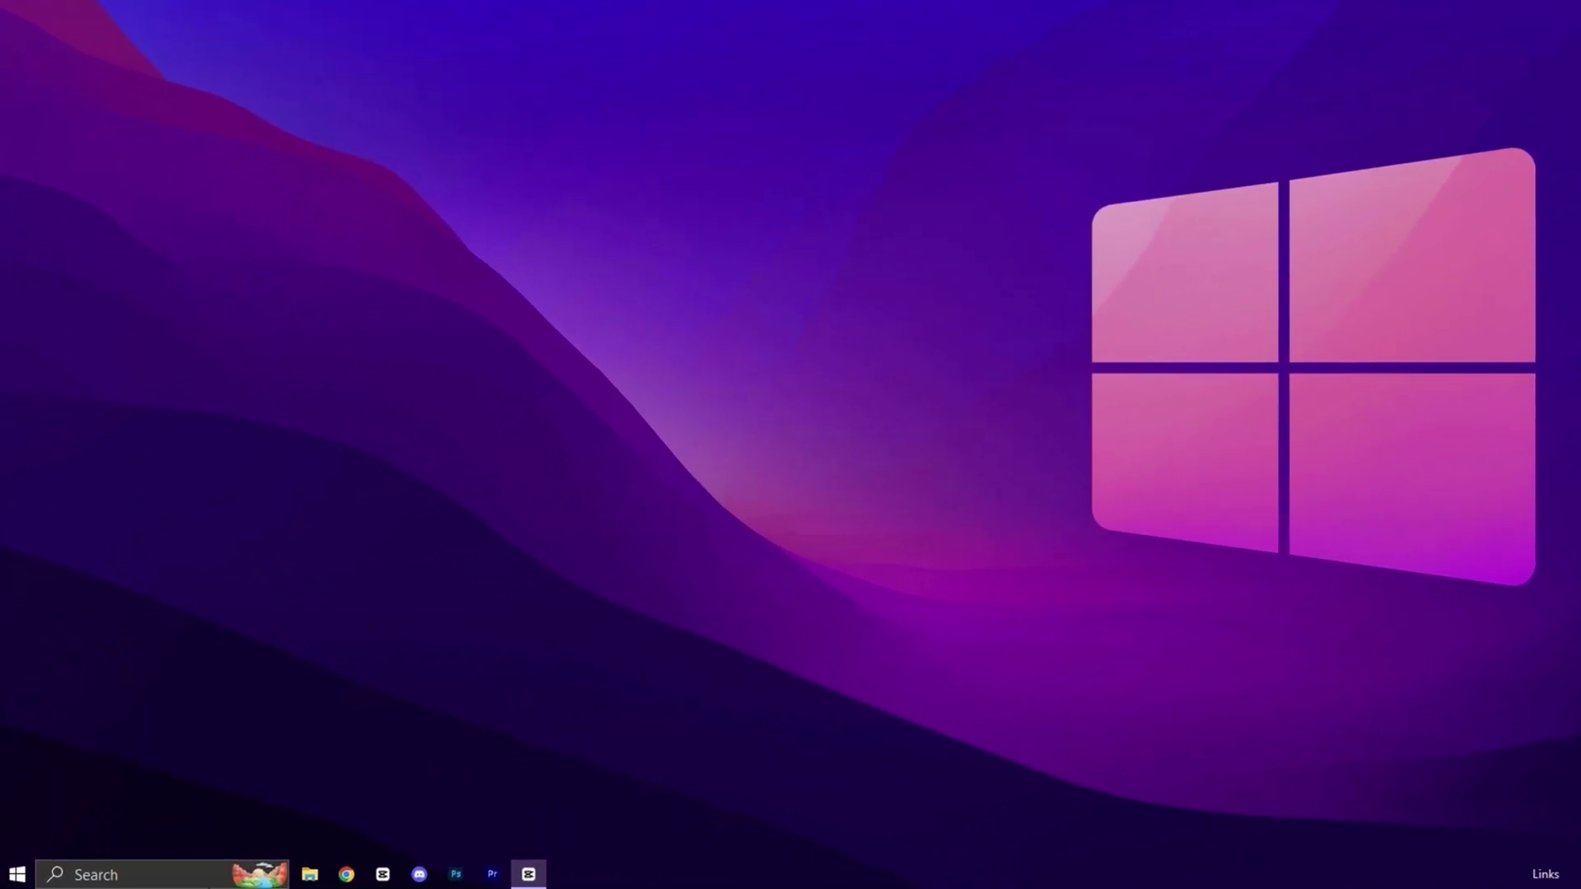
Step: Launch Registry Editor from Windows search
{"action": "key", "text": "super+s"}
{"action": "type", "text": "reg"}
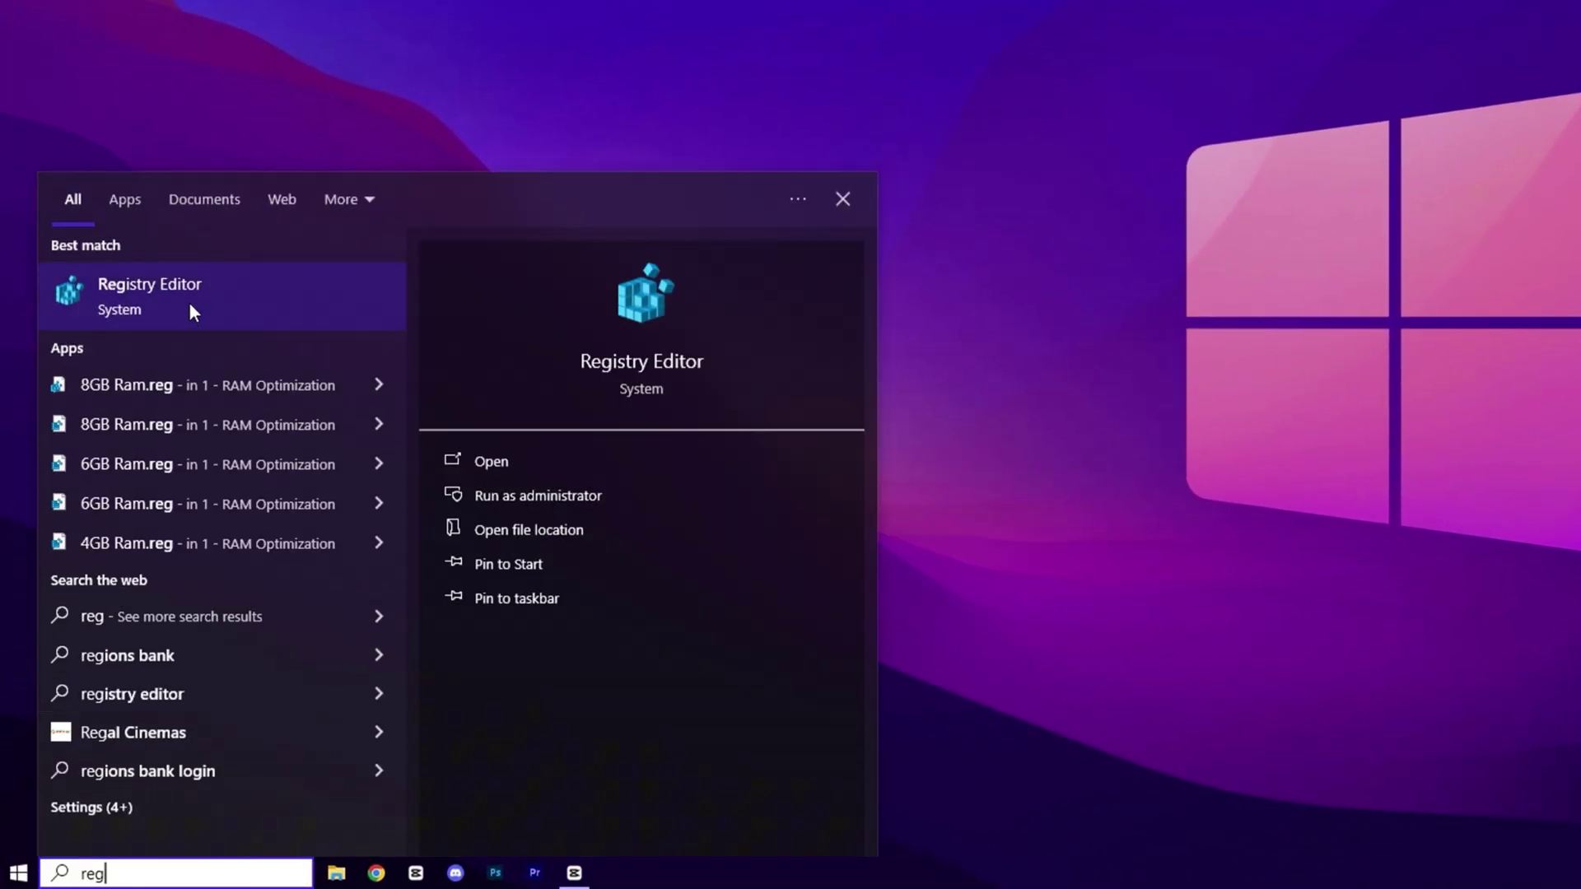
{"action": "left_click", "coordinate": [192, 311]}
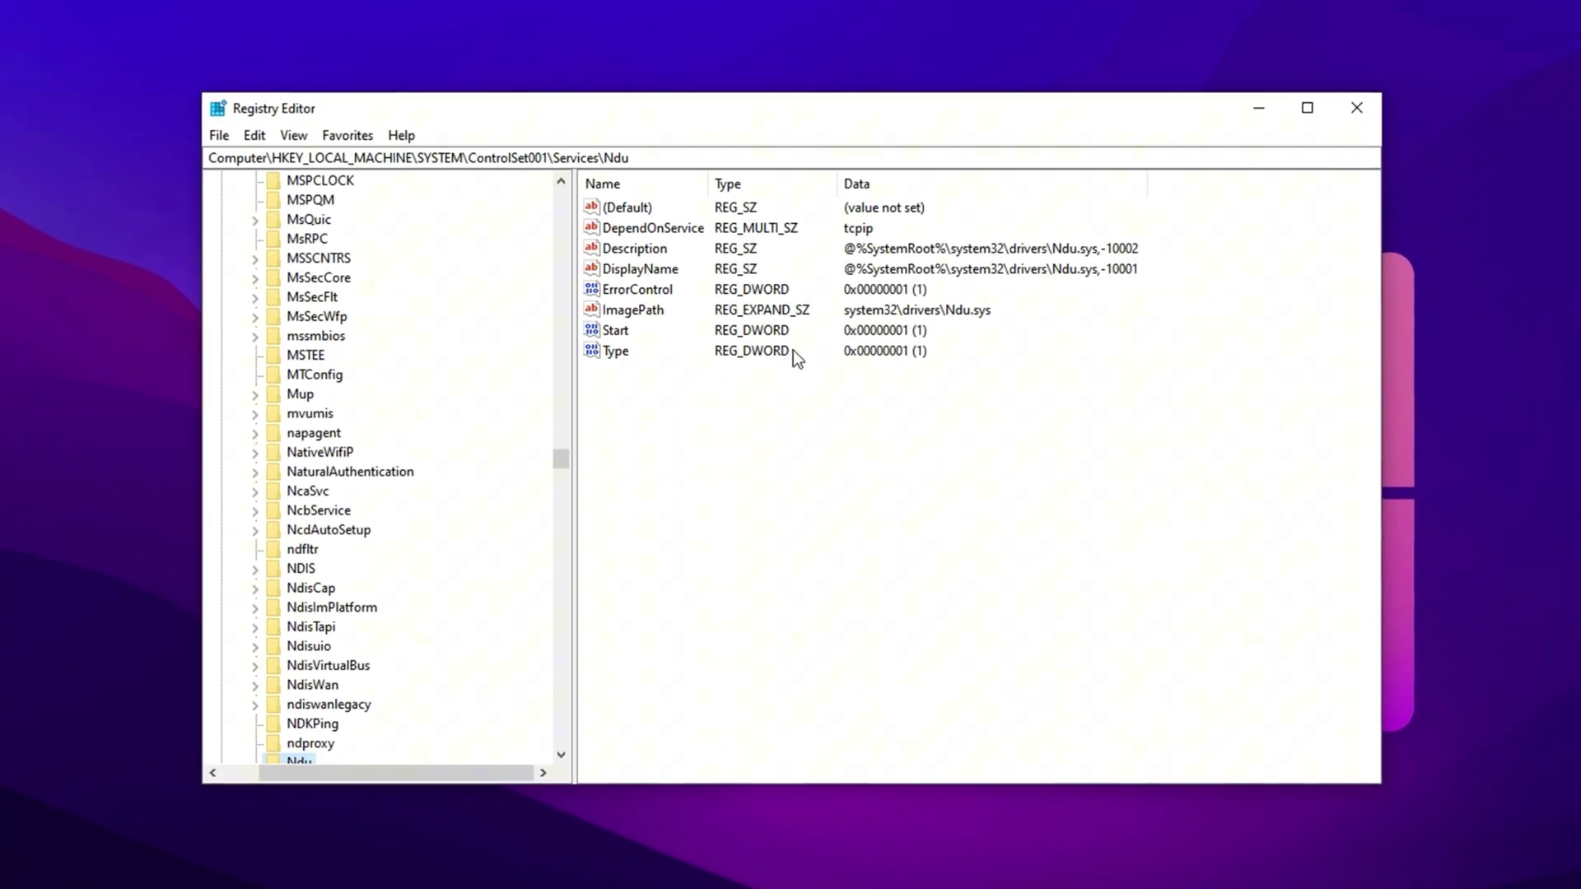
{"action": "scroll", "coordinate": [425, 622], "scroll_direction": "down", "scroll_amount": 2}
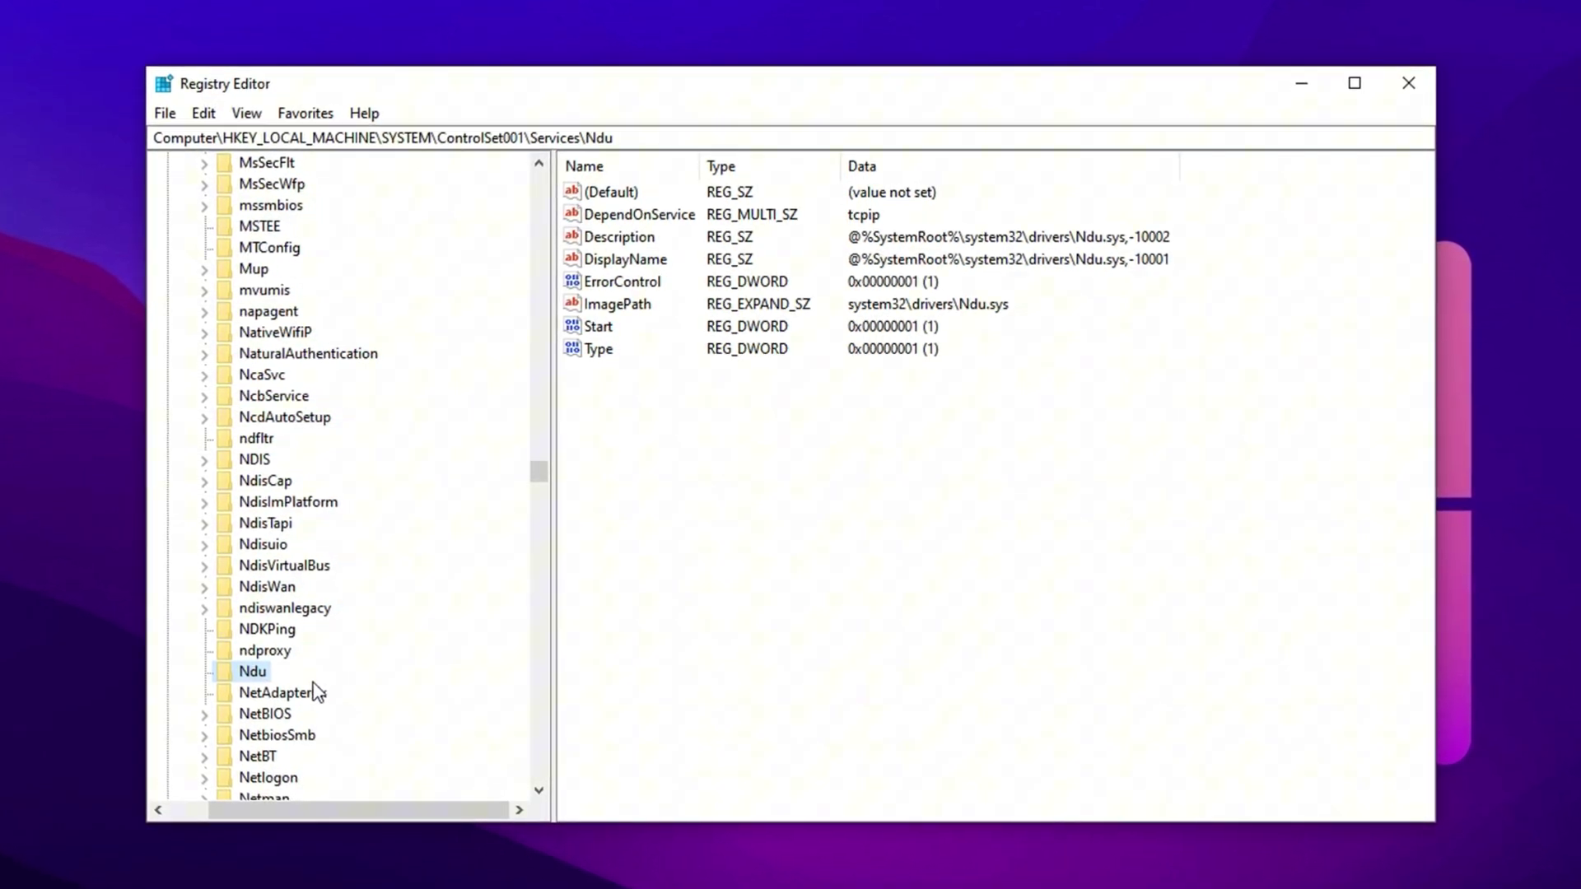
Step: Change the Ndu service's Start value to 4
{"action": "left_click", "coordinate": [700, 417]}
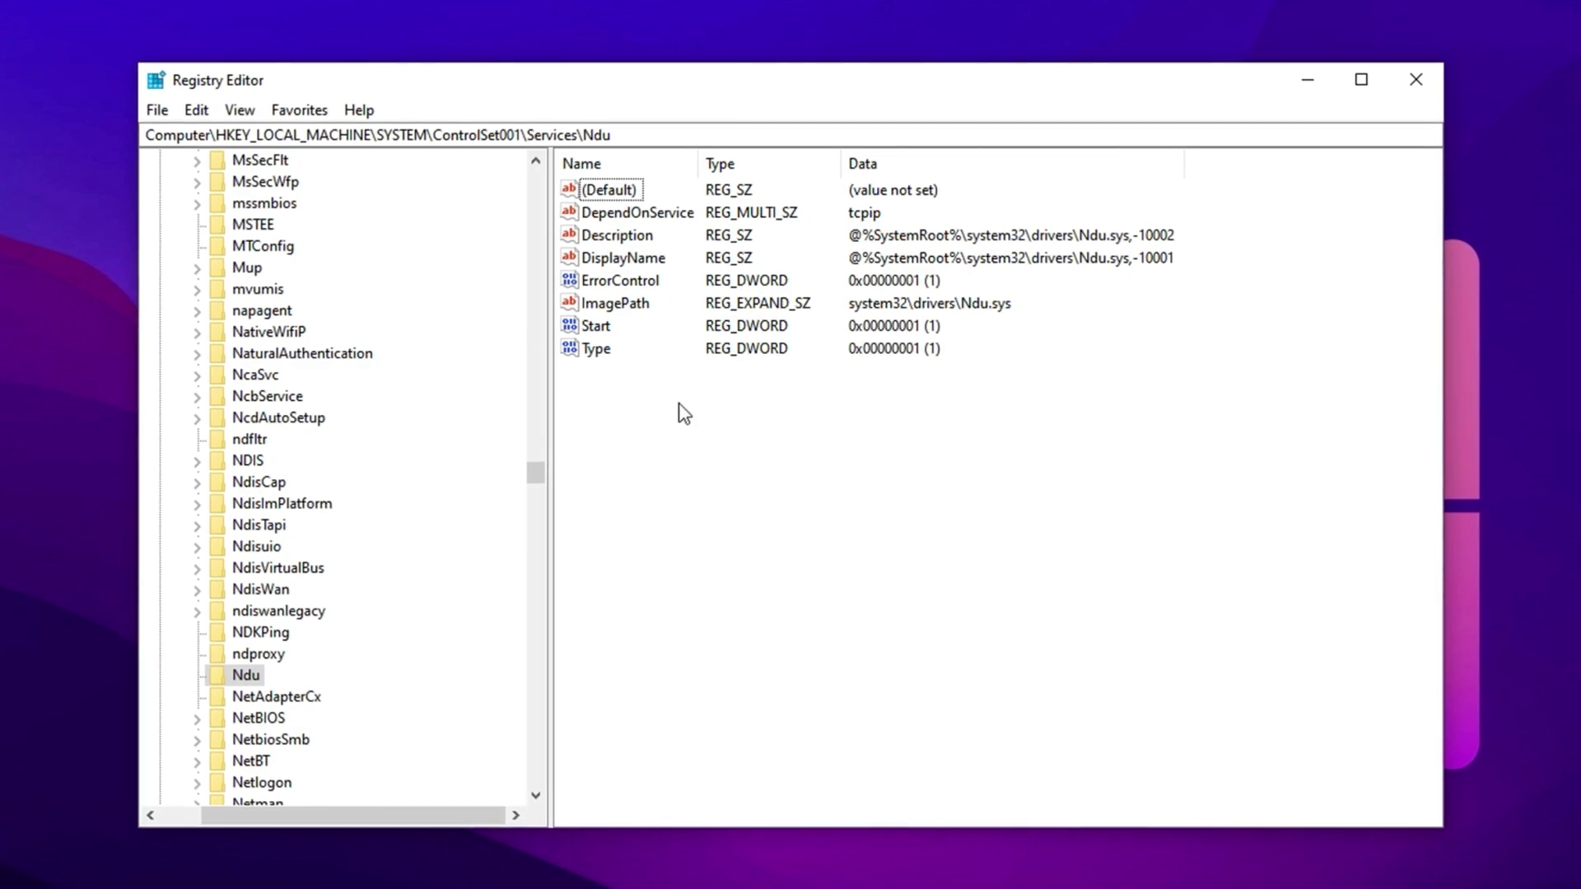
{"action": "left_click", "coordinate": [597, 327]}
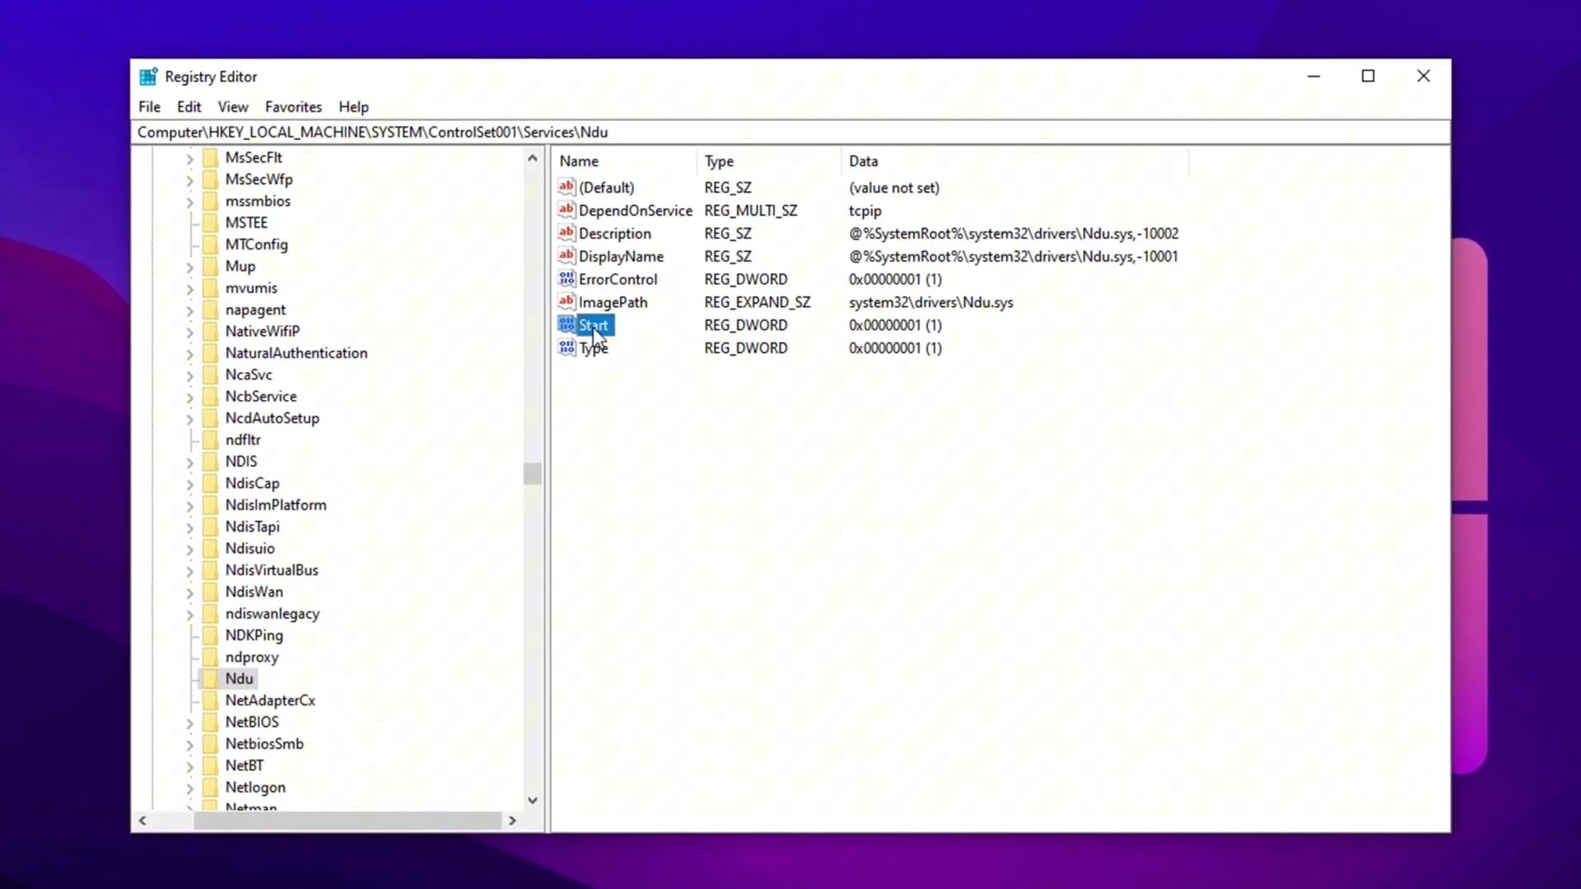
{"action": "double_click", "coordinate": [593, 328]}
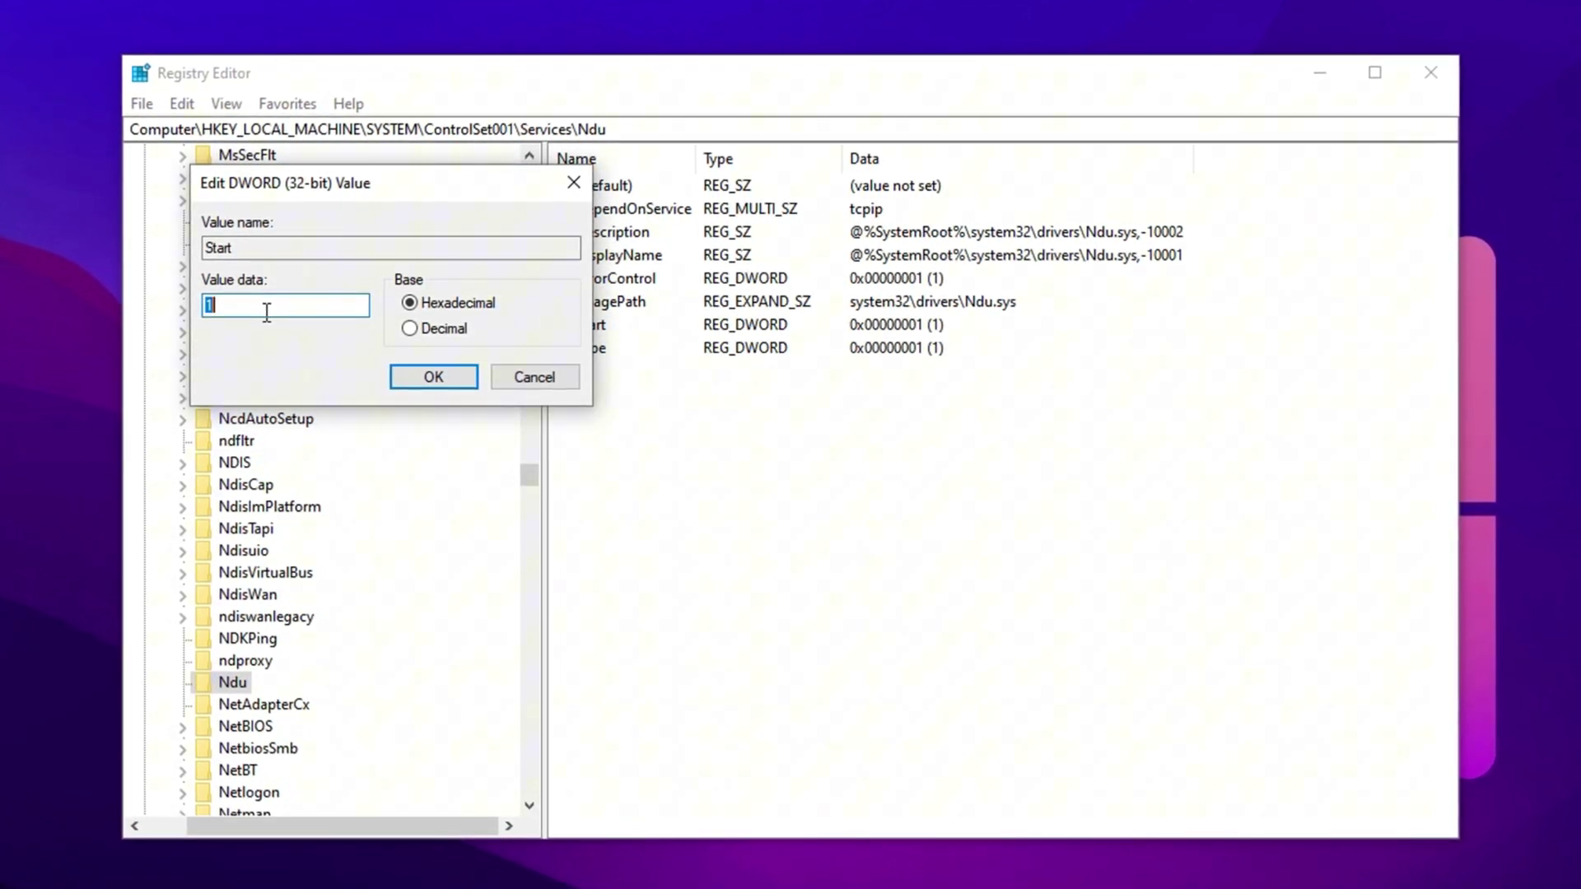
{"action": "type", "text": "4"}
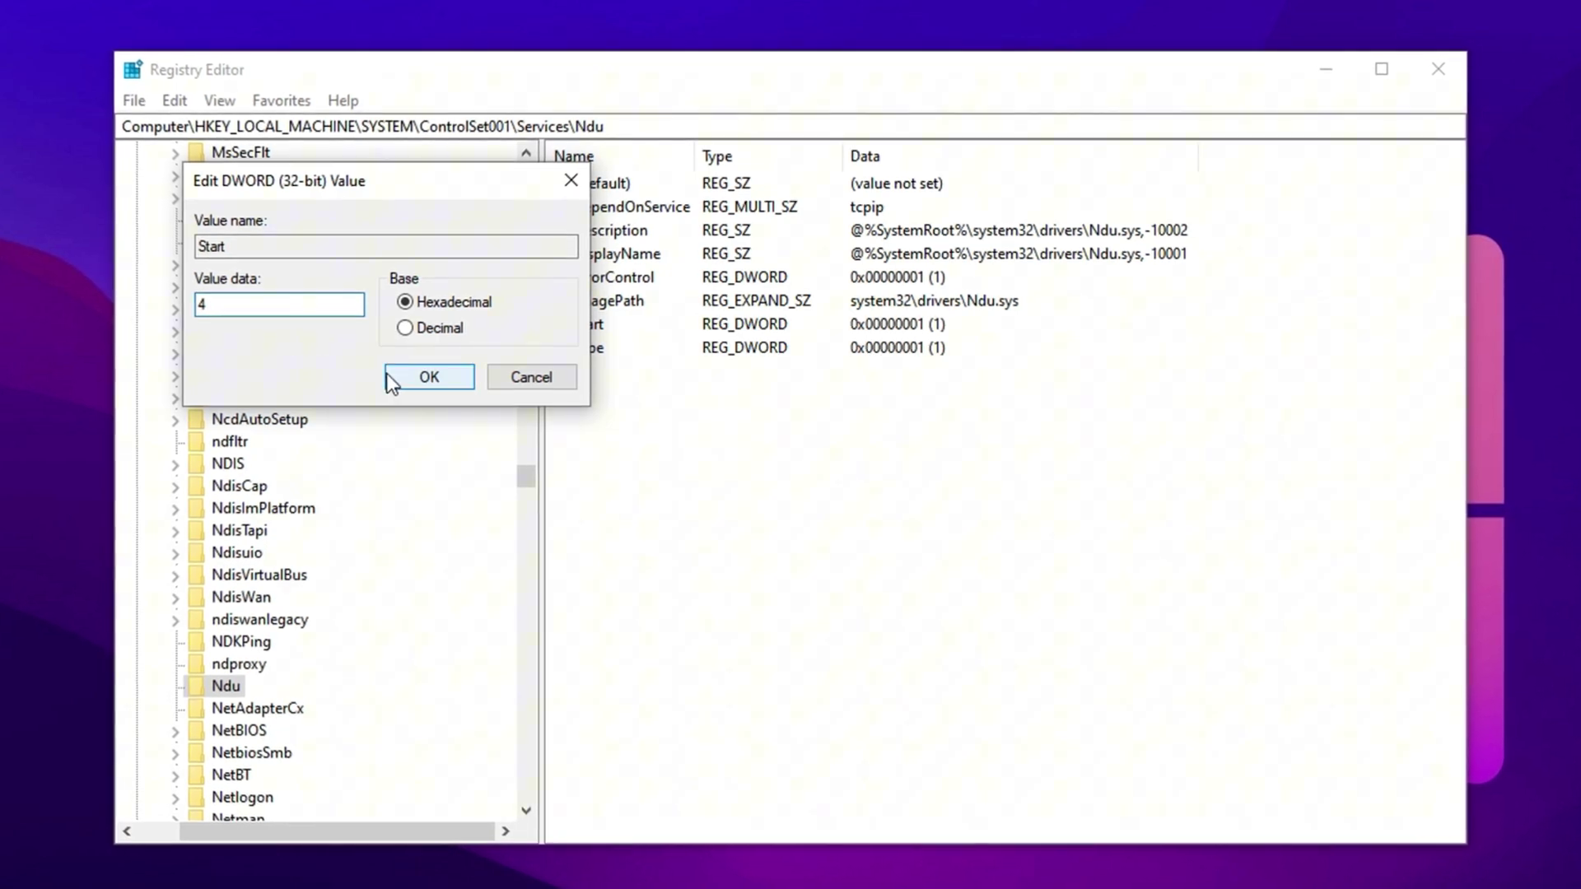
{"action": "left_click", "coordinate": [388, 375]}
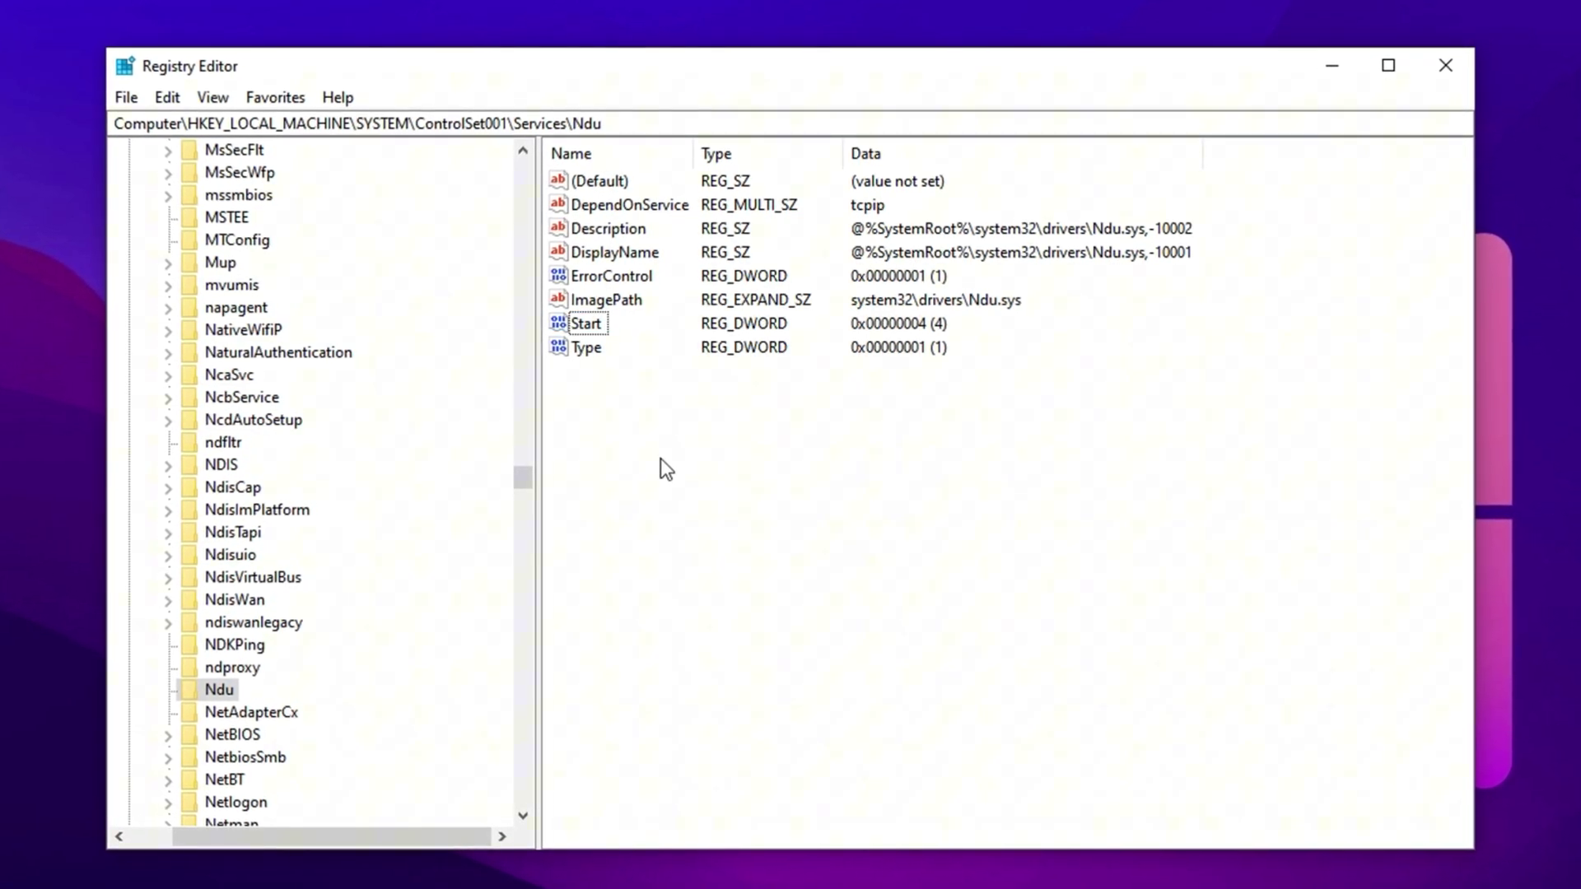